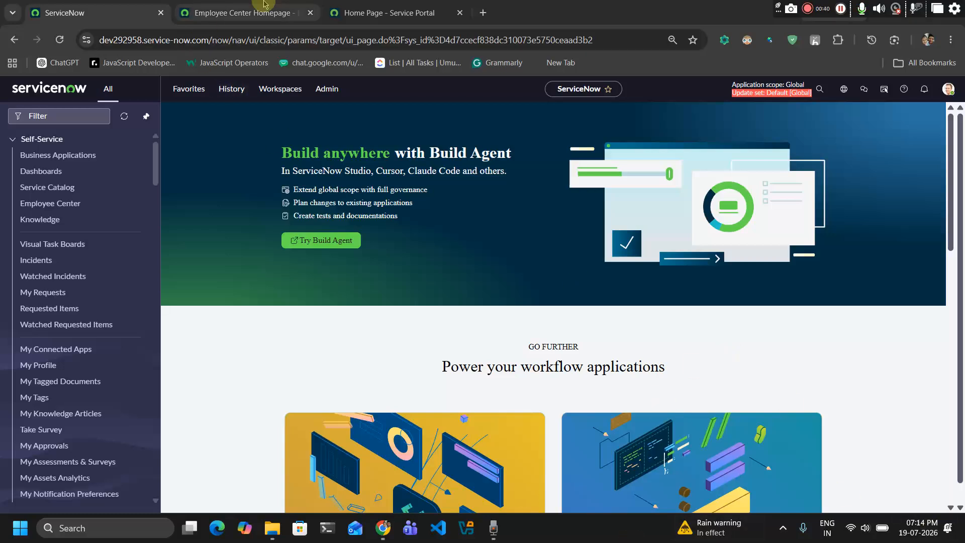
Filter the navigator for "catalog" and open Maintain Items under Catalog Definitions
click(33, 112)
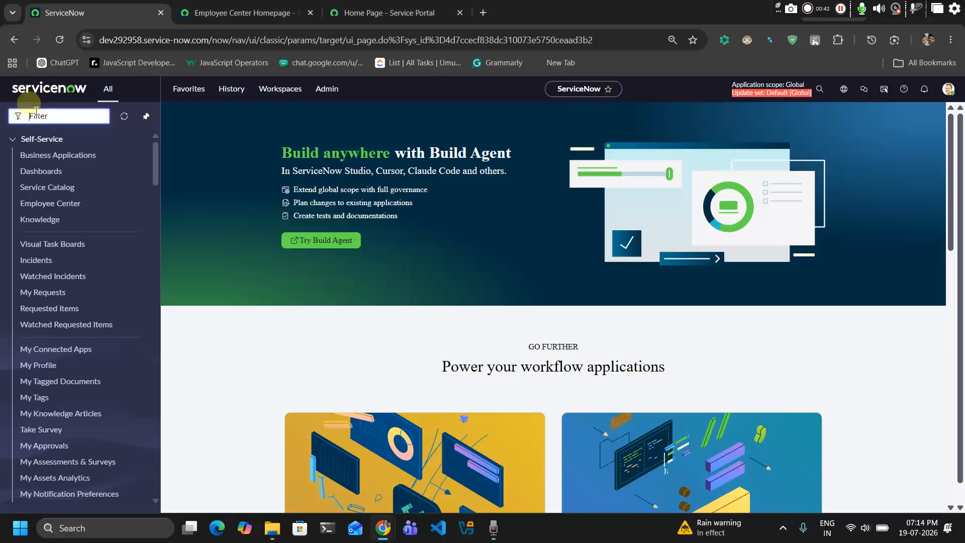
text(ca)
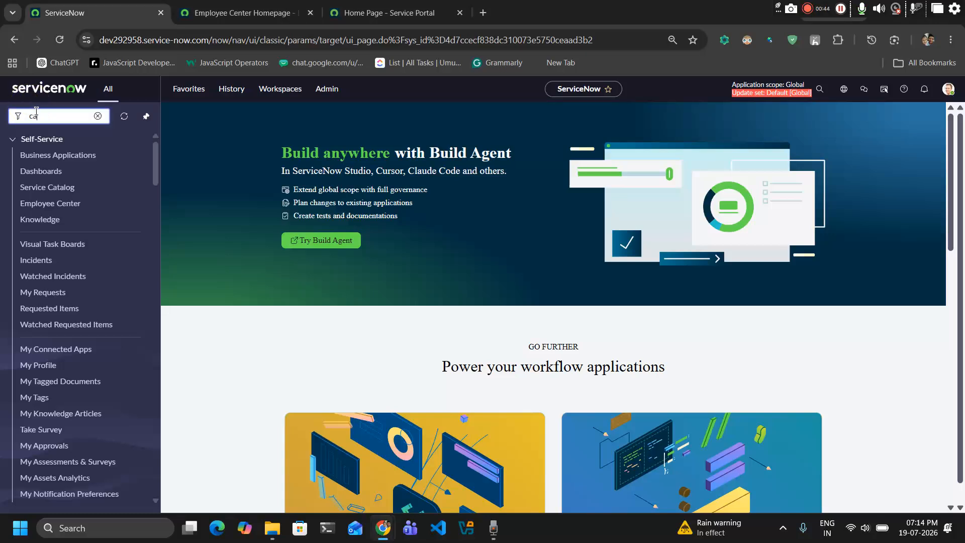
text(atalog)
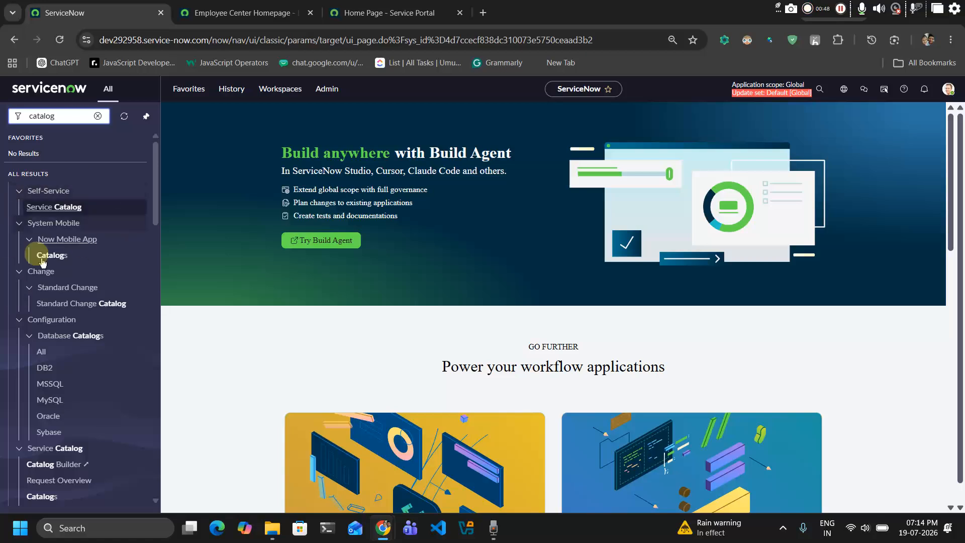
scroll(30, 324, down, 4)
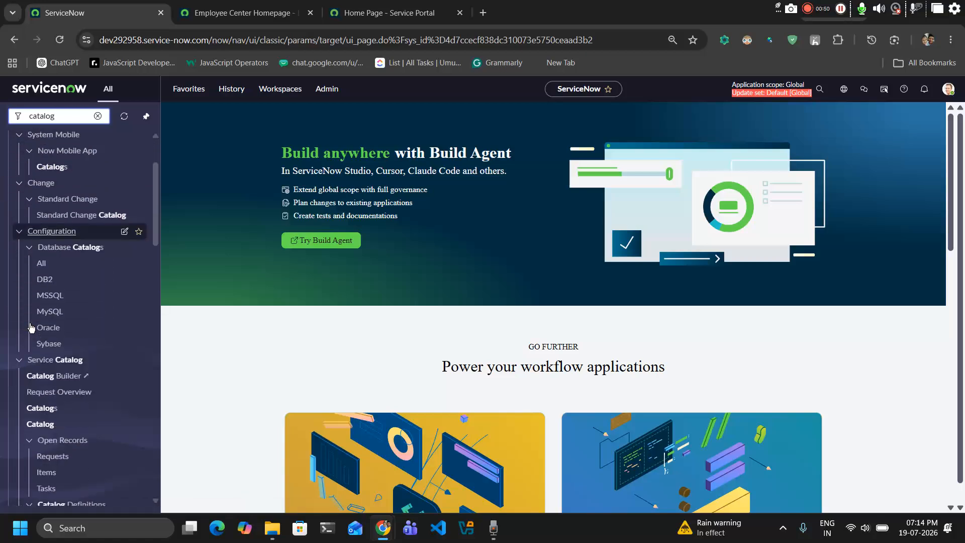
scroll(30, 328, down, 1)
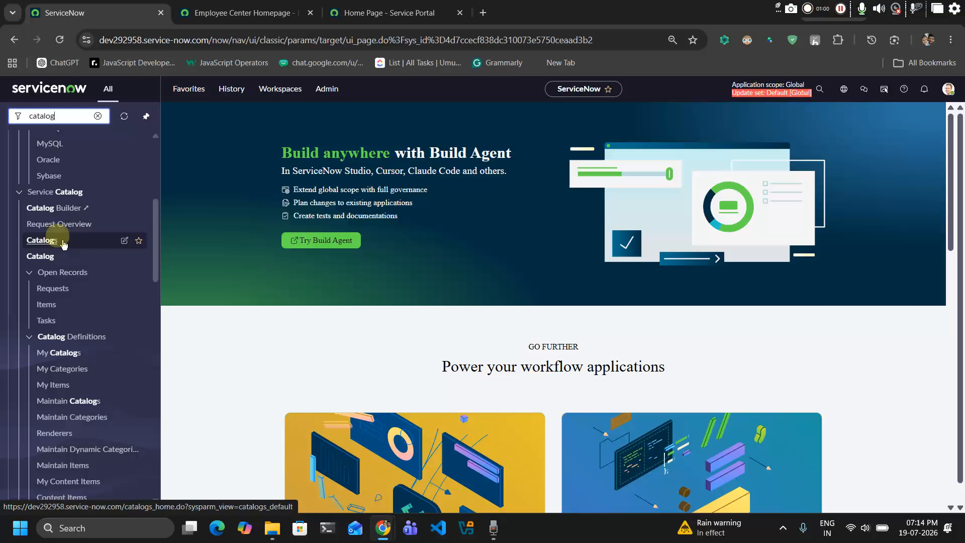
scroll(55, 272, down, 1)
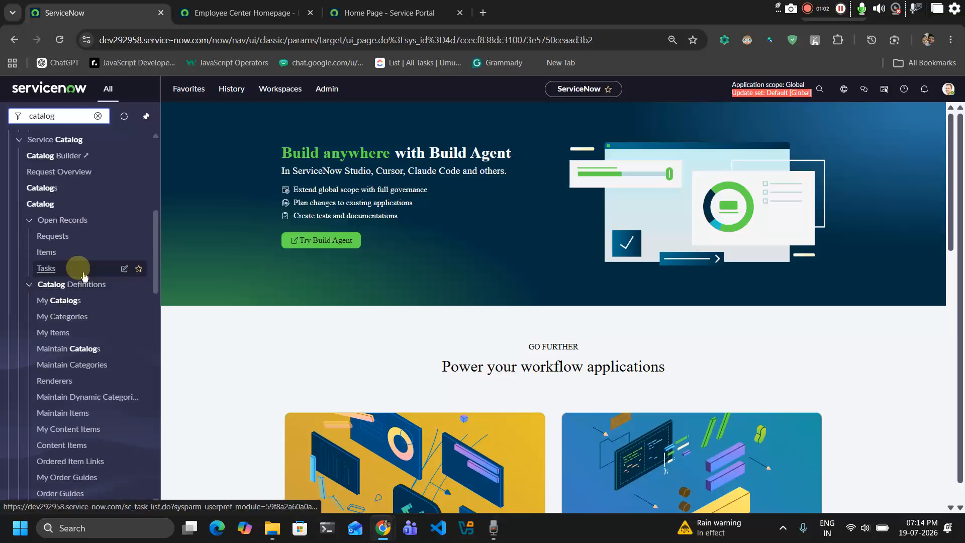
scroll(61, 345, down, 1)
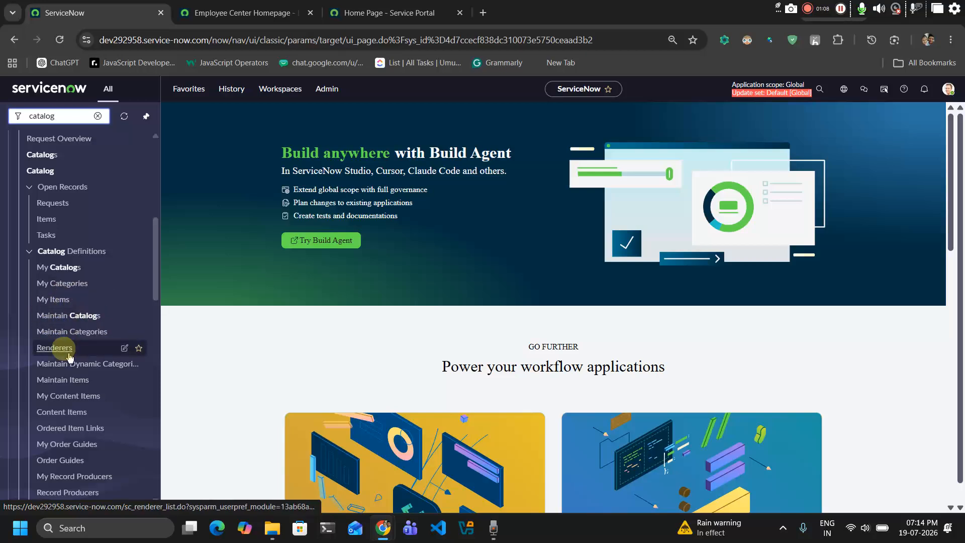
scroll(65, 342, down, 1)
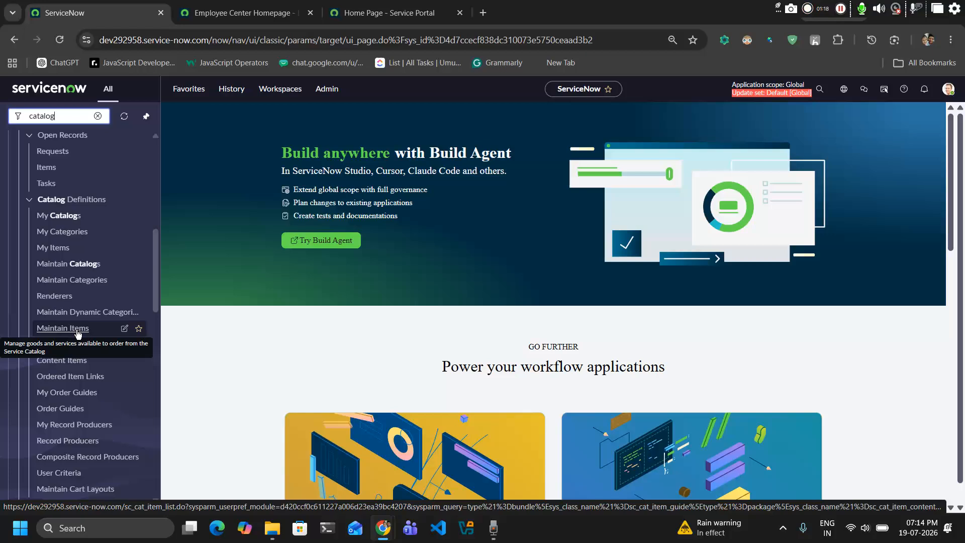
click(78, 332)
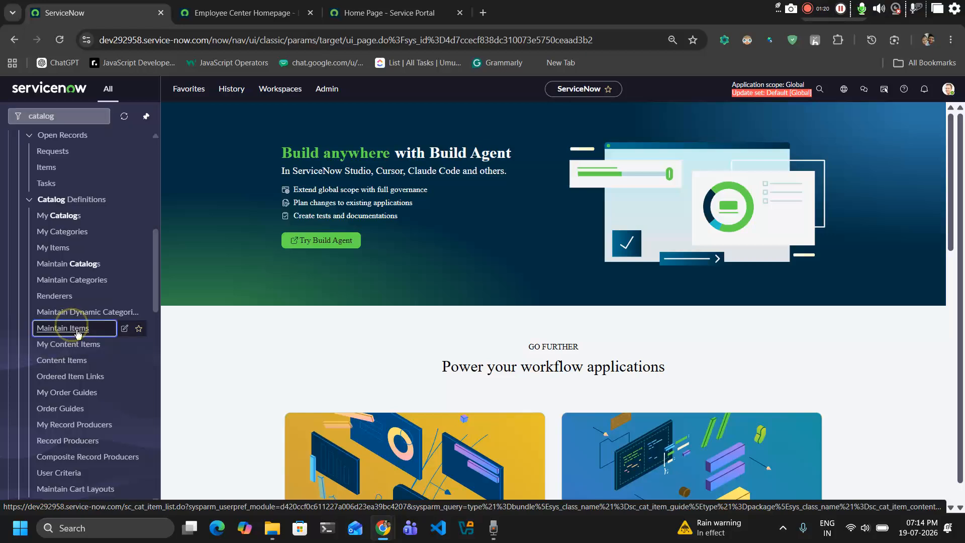
click(435, 139)
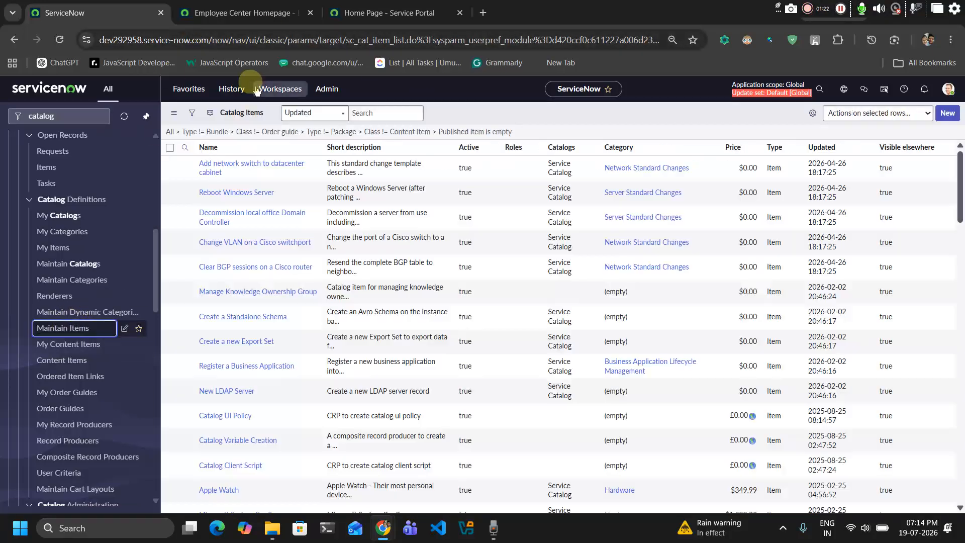
Examine the existing catalog items and highlight the sc_cat_item table name in the page address
click(220, 199)
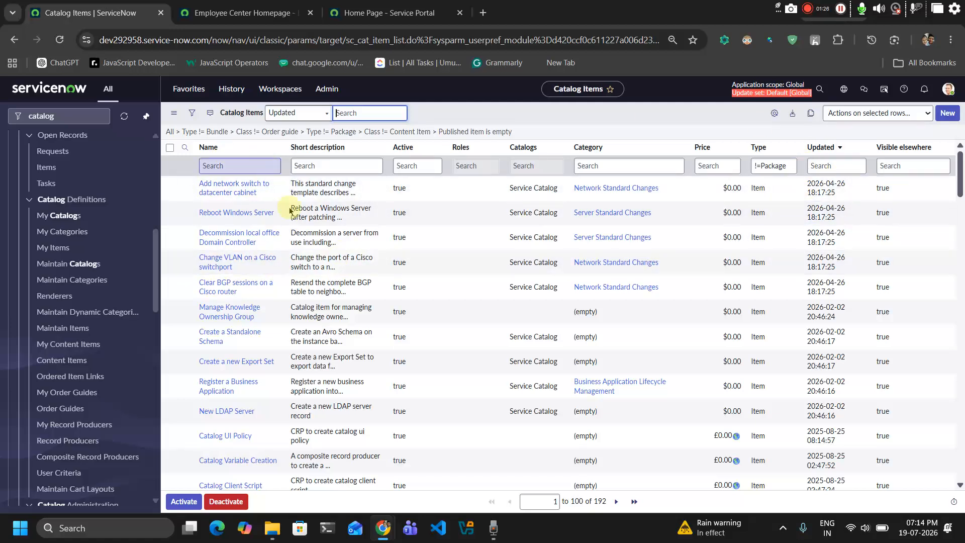
scroll(303, 435, down, 3)
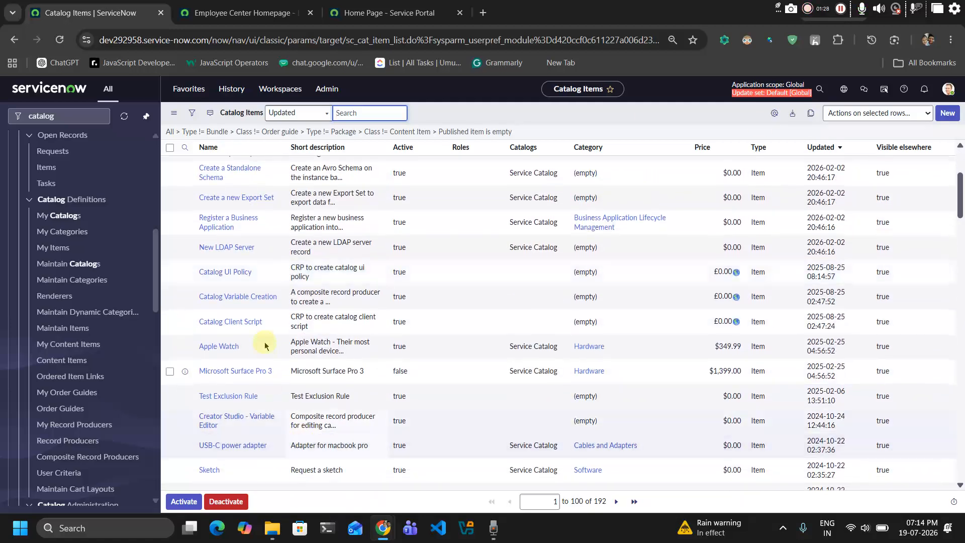
scroll(265, 338, down, 10)
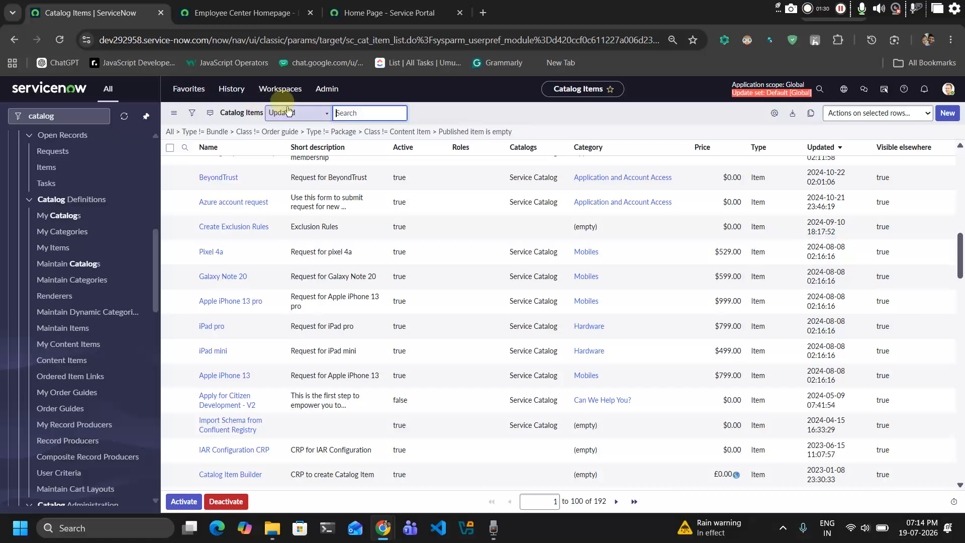
drag(346, 40, 390, 41)
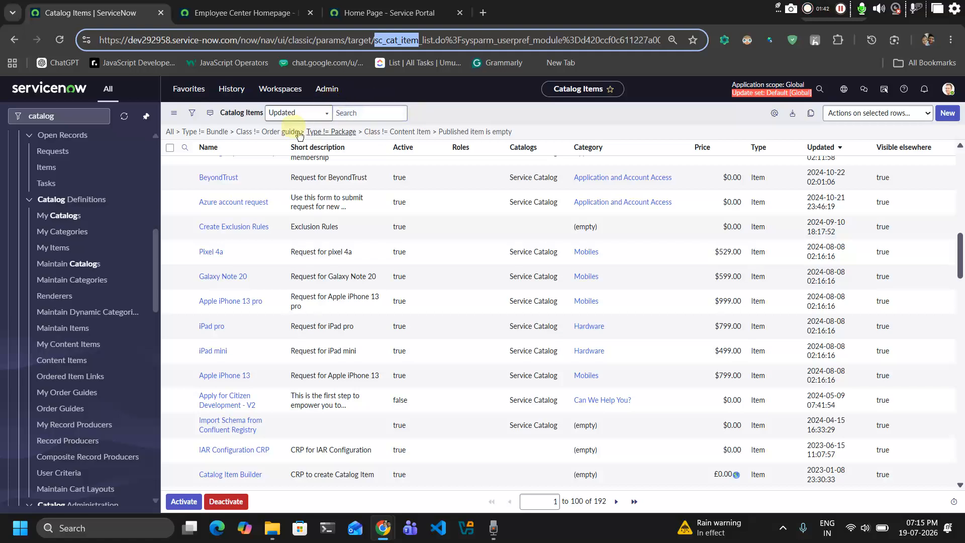
click(423, 121)
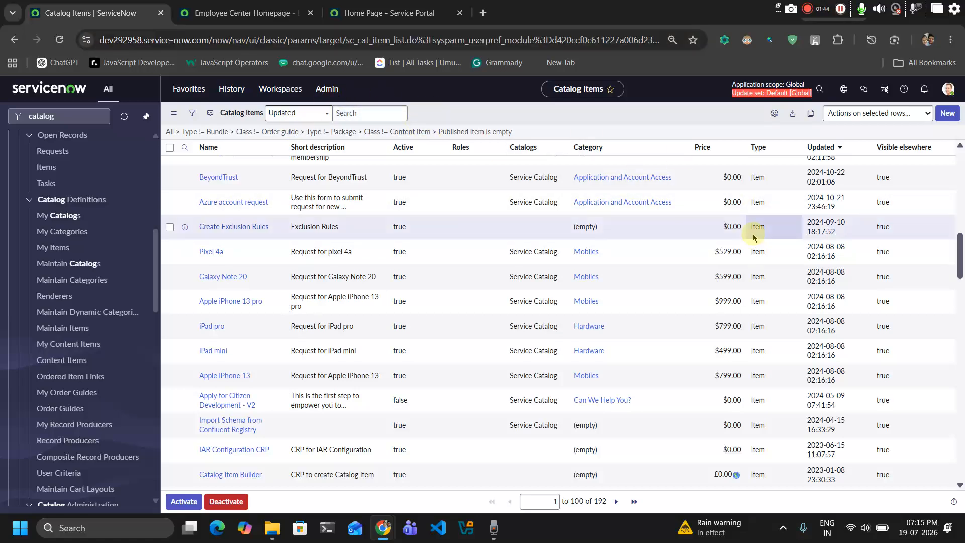
Start a new catalog item record and name it "Sientifically Products"
click(944, 120)
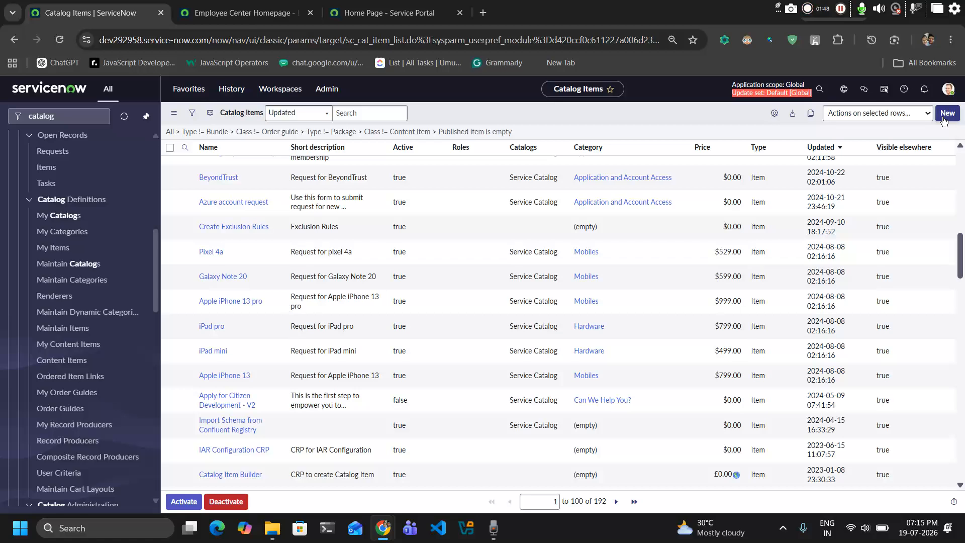
click(947, 117)
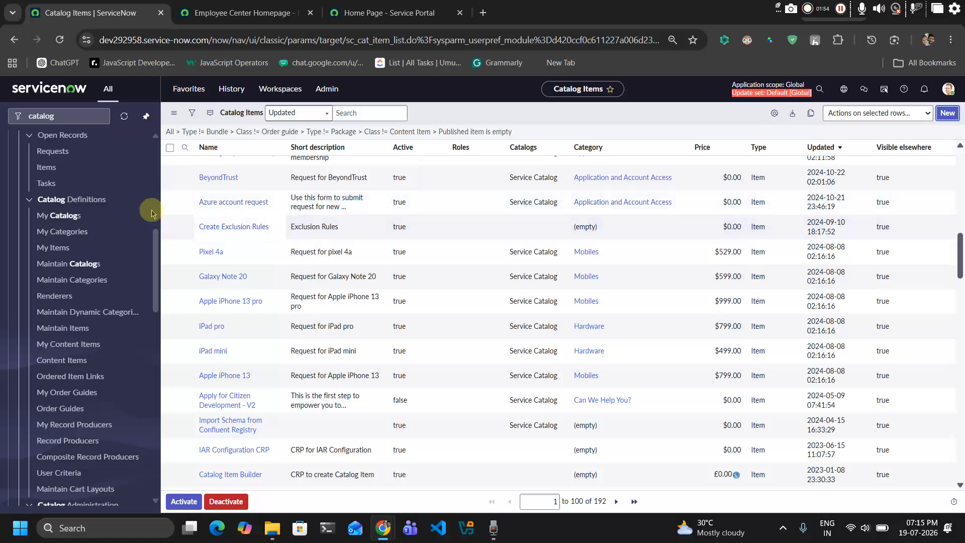
click(949, 114)
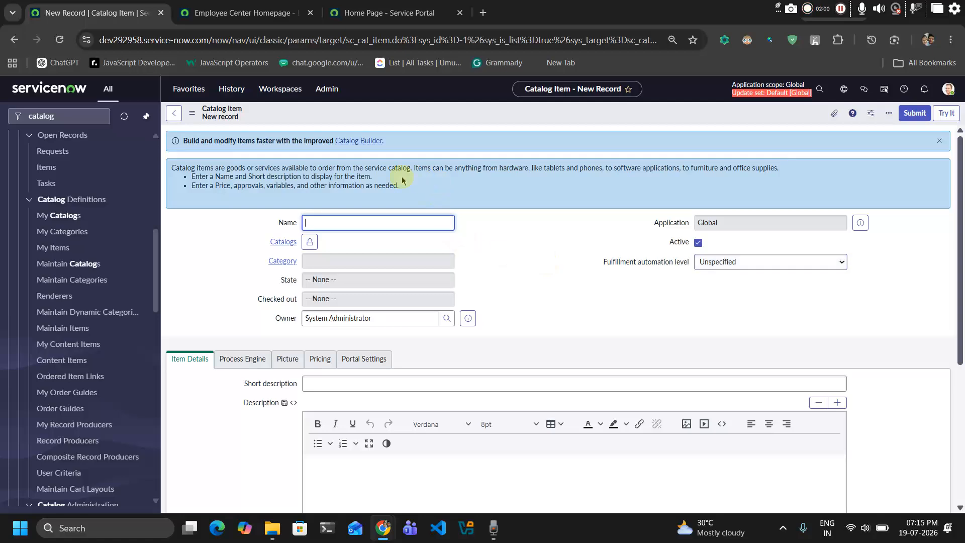
scroll(560, 300, down, 5)
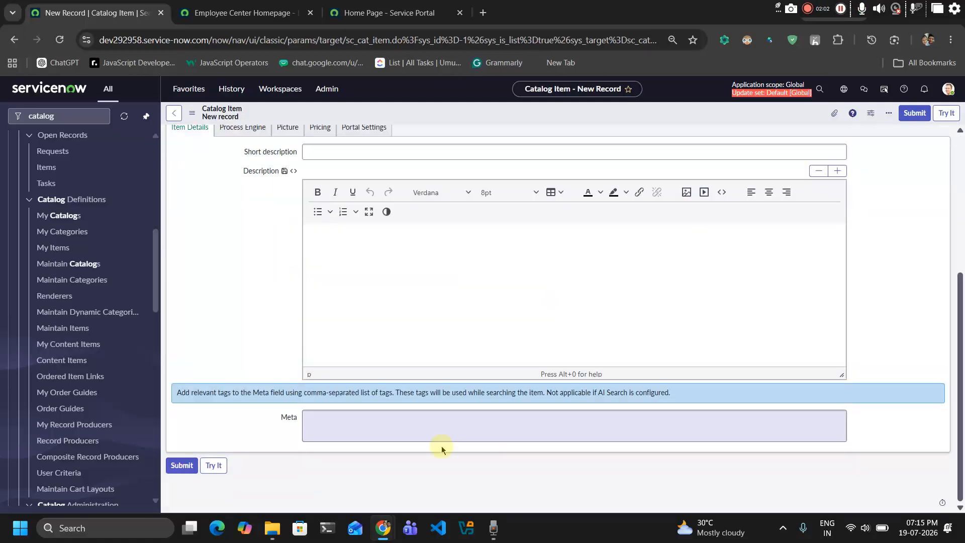
scroll(352, 267, up, 10)
scroll(310, 277, down, 2)
scroll(310, 277, up, 2)
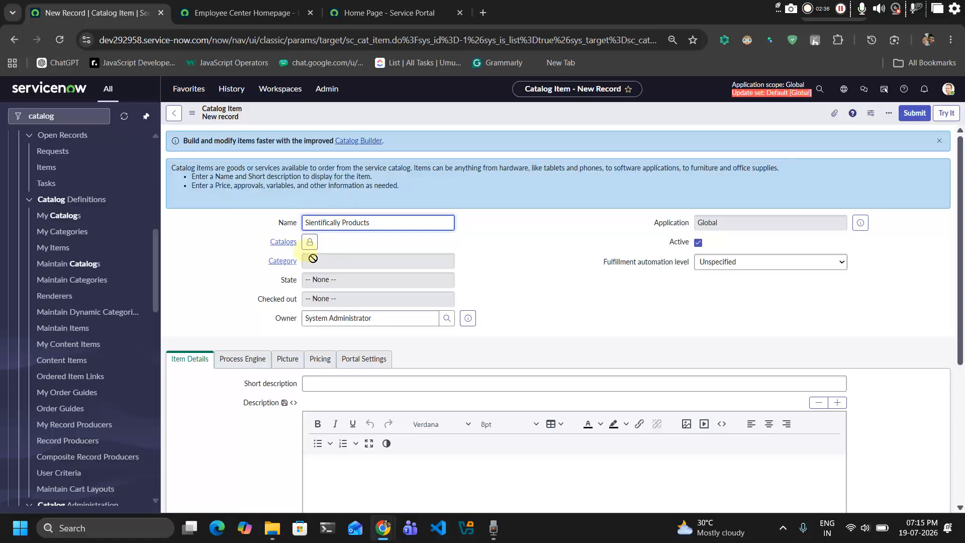
Assign the new item to the Service Catalog by adding it to the Catalogs list
click(309, 242)
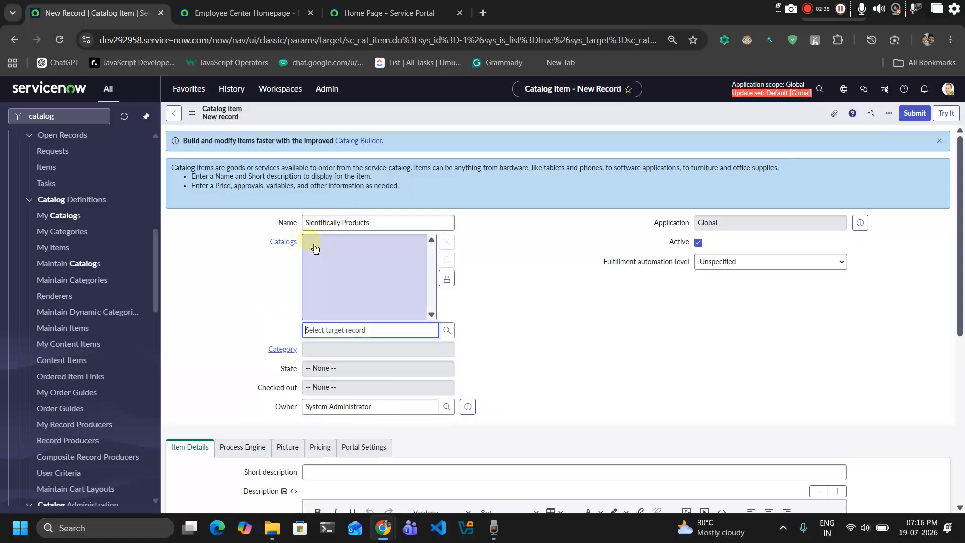
click(447, 330)
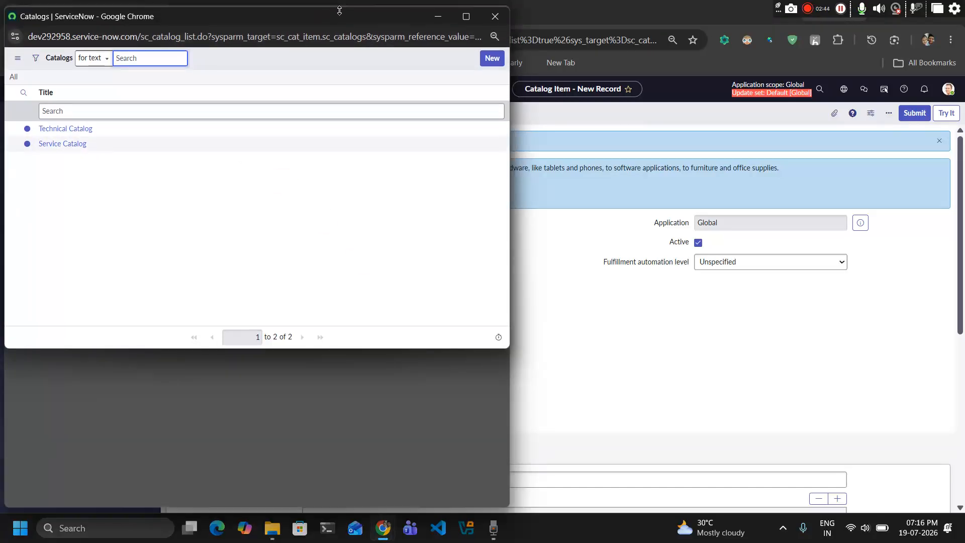
drag(335, 19, 311, 66)
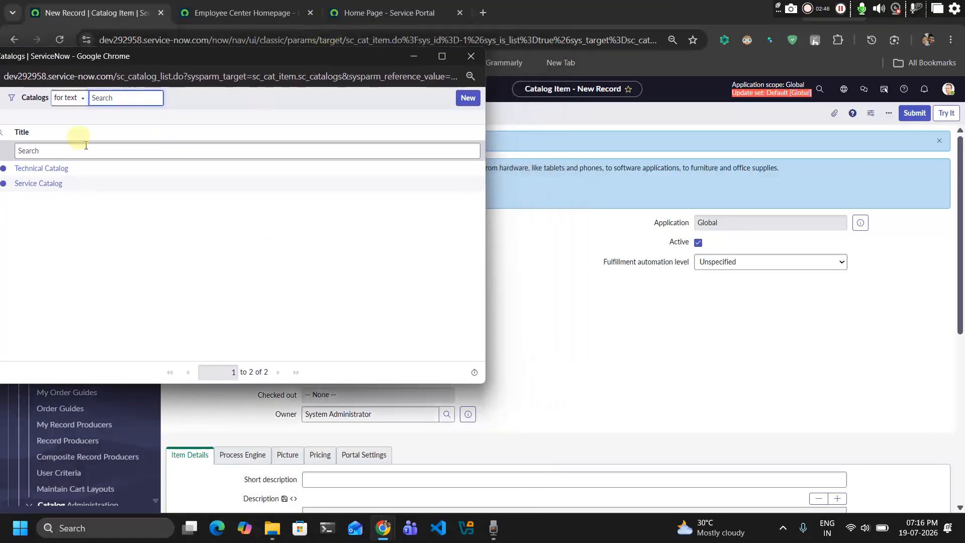
drag(226, 59, 281, 62)
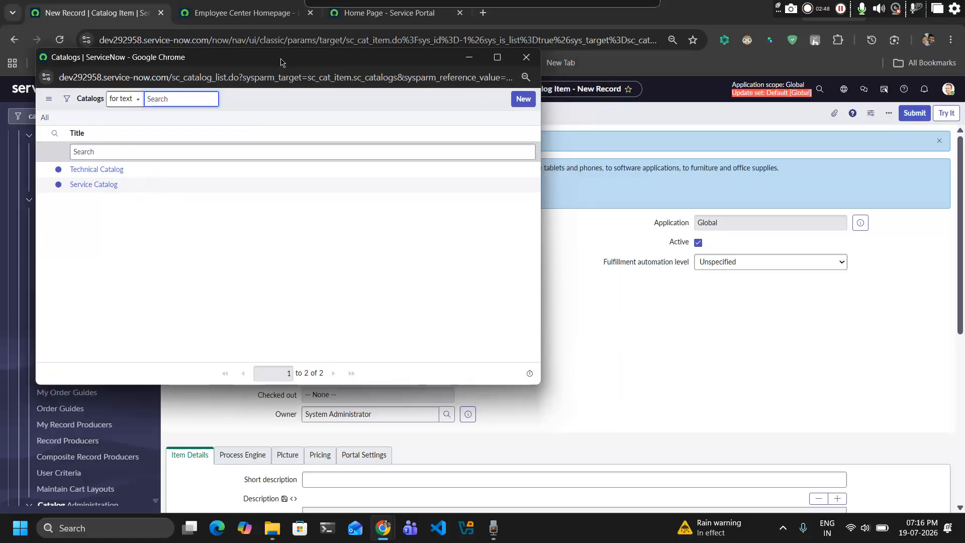
click(98, 189)
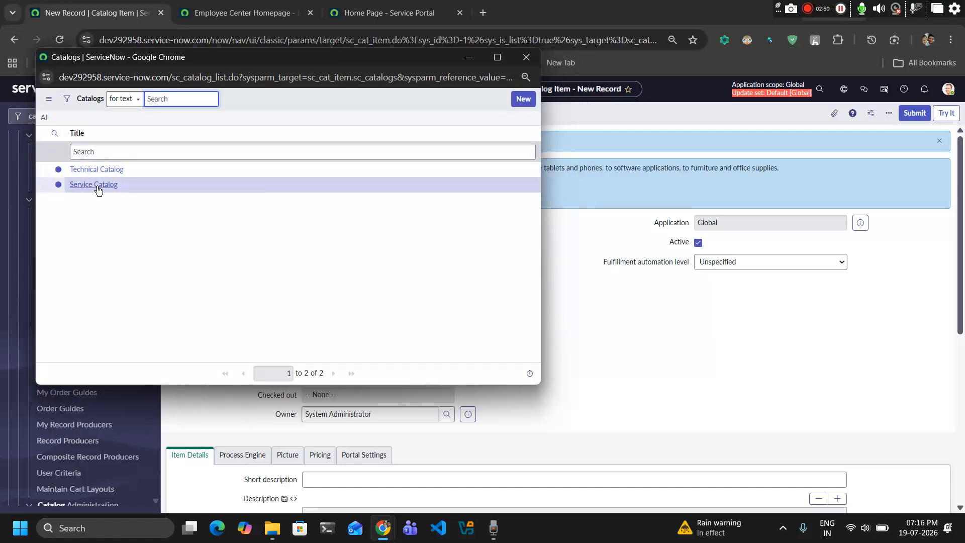
click(98, 190)
click(355, 242)
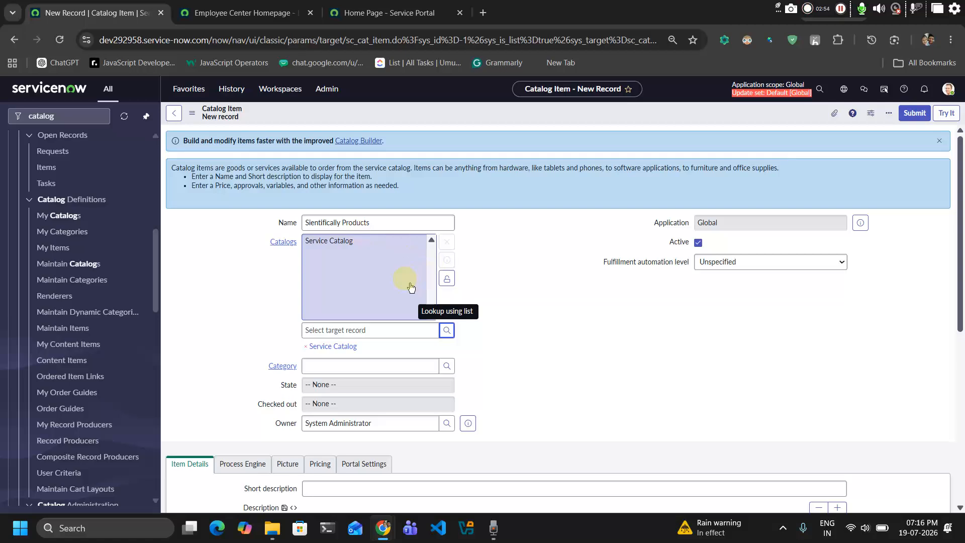
click(556, 307)
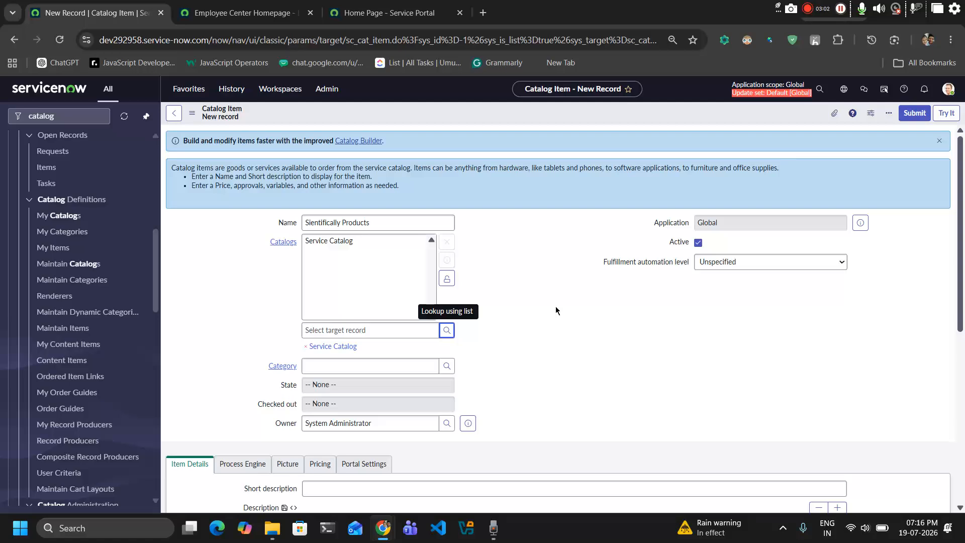
click(589, 321)
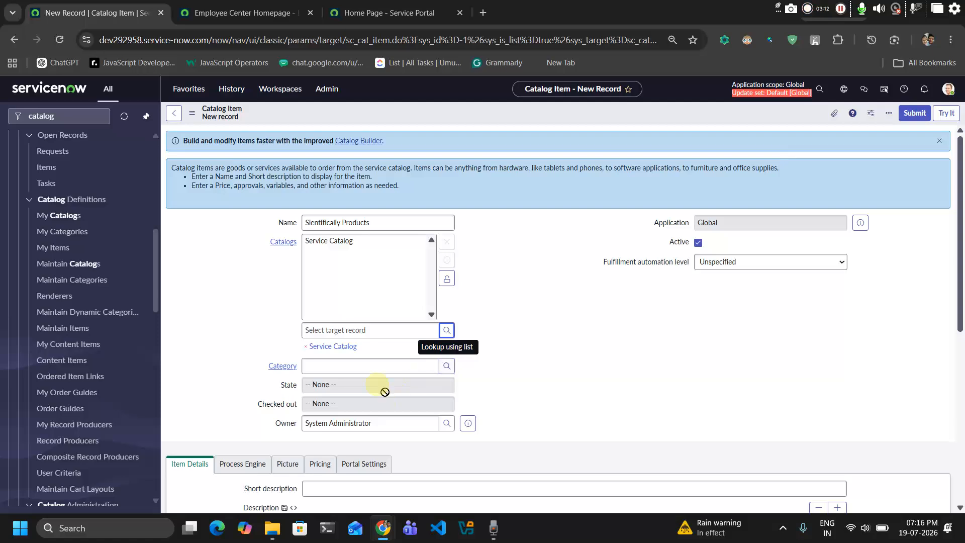
Look through the categories available for the new item, then close the lookup without choosing one
click(449, 369)
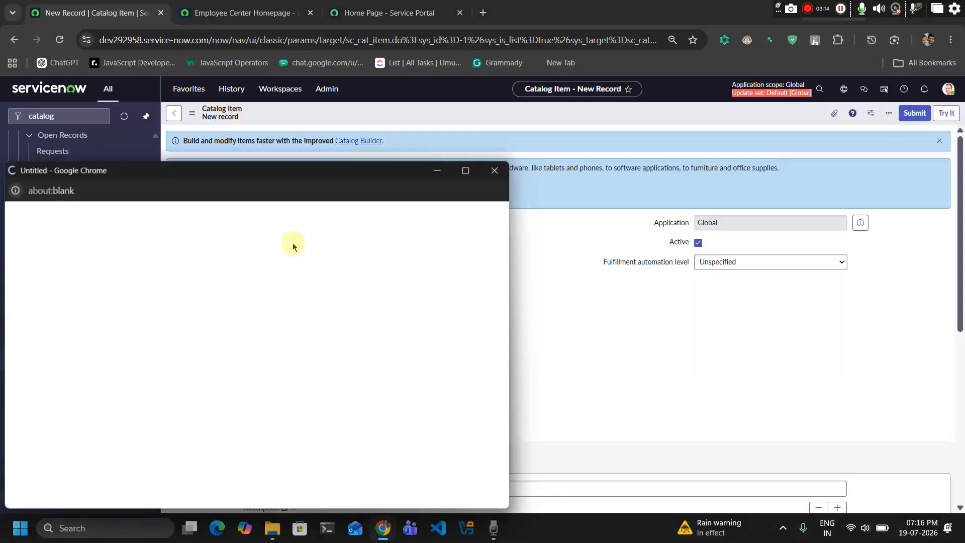
drag(159, 172, 240, 127)
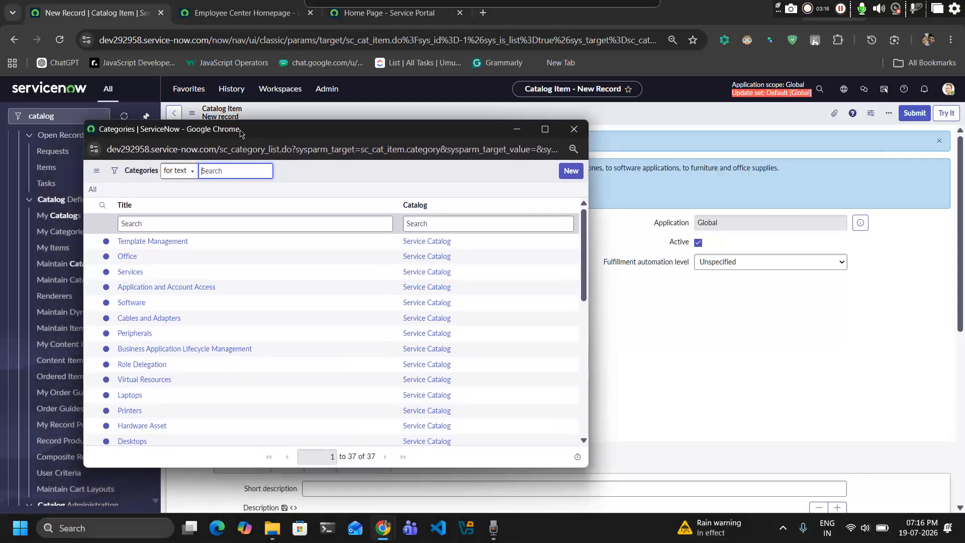
scroll(134, 410, down, 2)
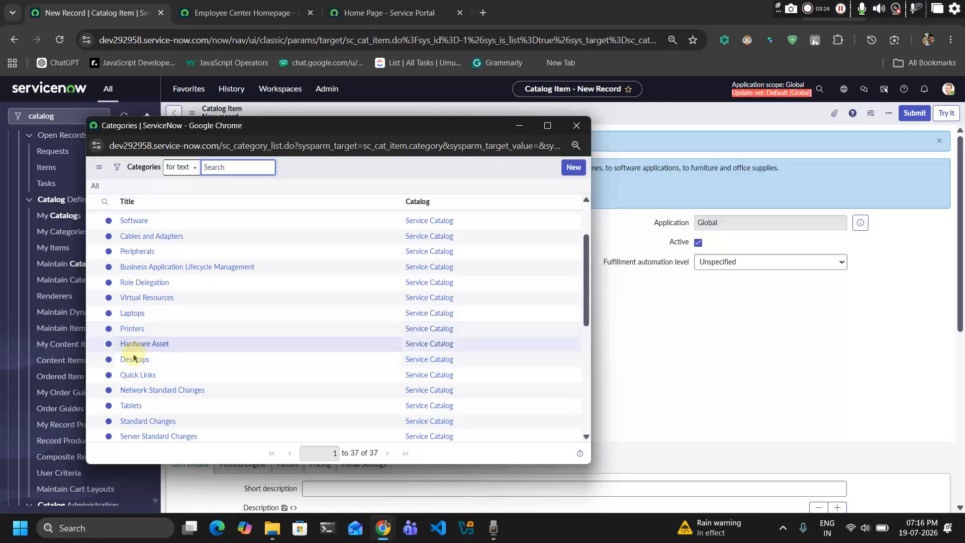
scroll(111, 390, down, 3)
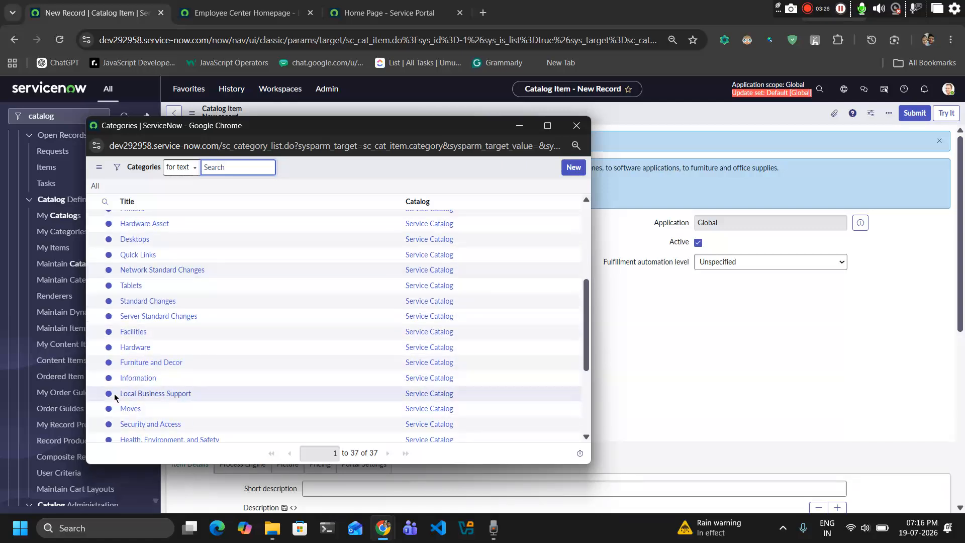
scroll(144, 352, up, 3)
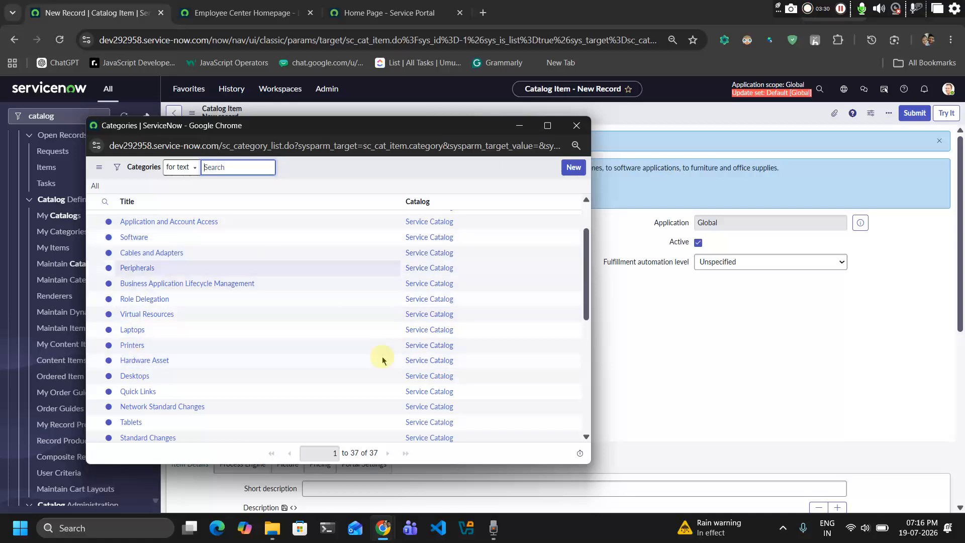
click(578, 124)
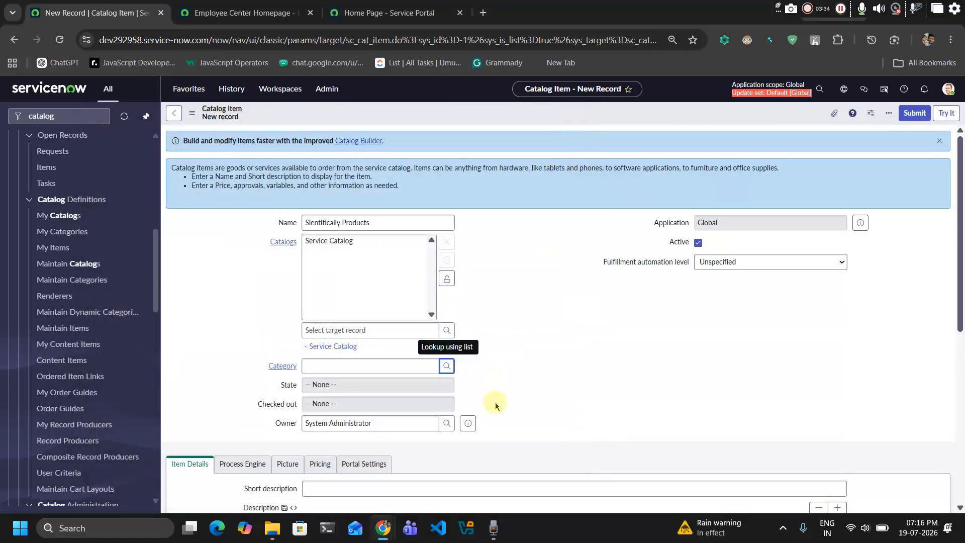
scroll(496, 402, down, 1)
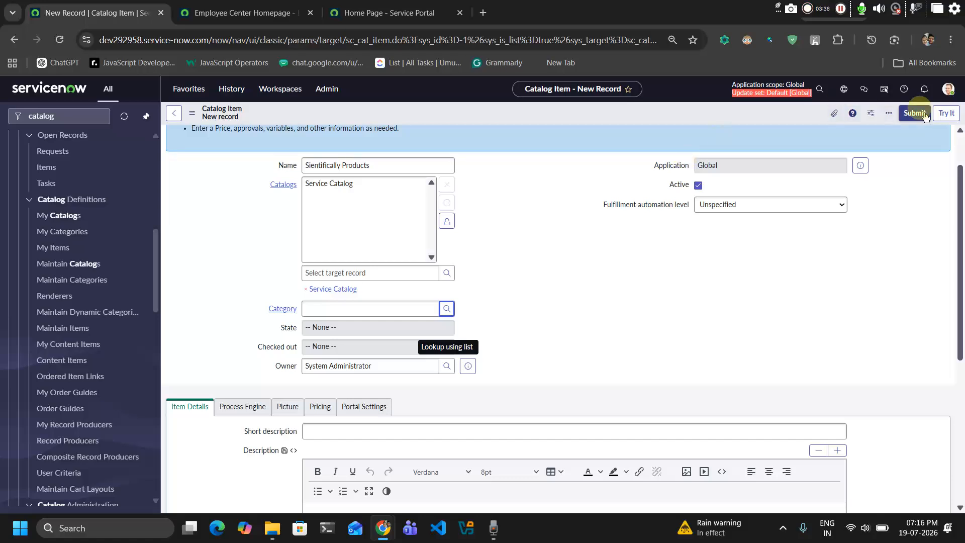
Save the new "Sientifically Products" catalog item and keep its record open
click(733, 114)
right_click(733, 113)
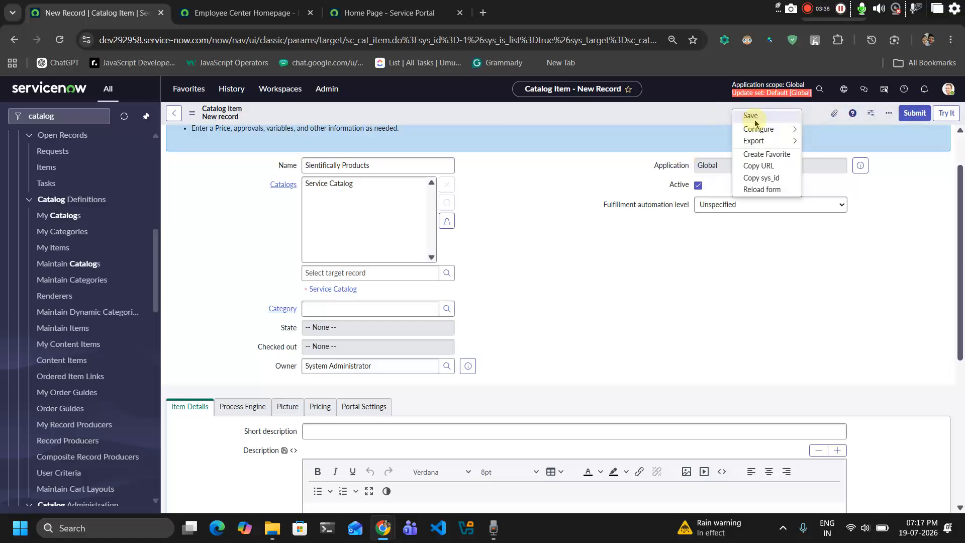
click(757, 121)
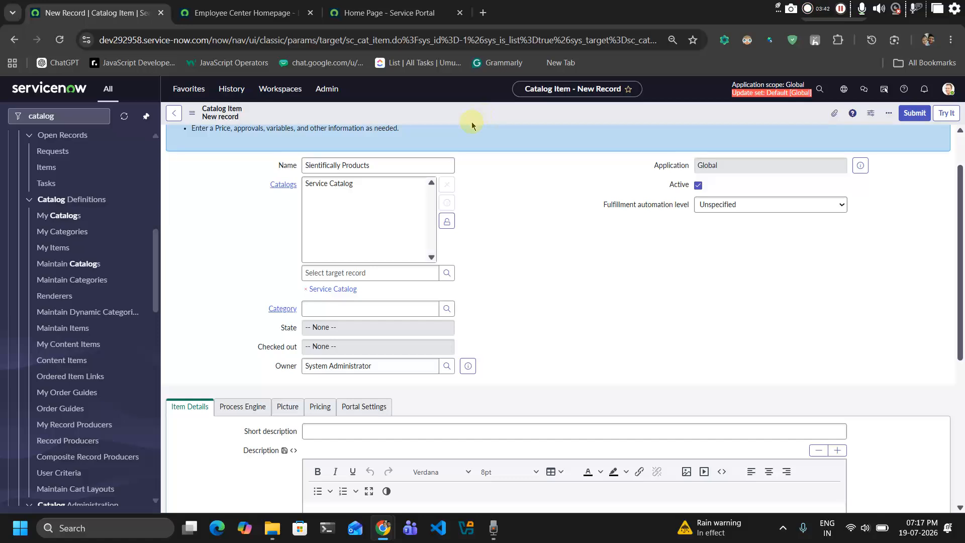
scroll(427, 276, down, 5)
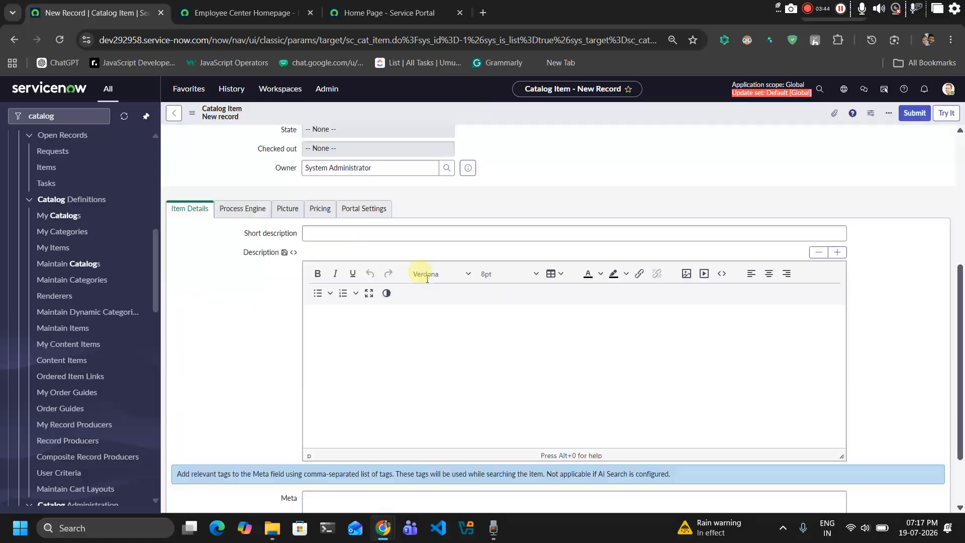
scroll(427, 276, up, 6)
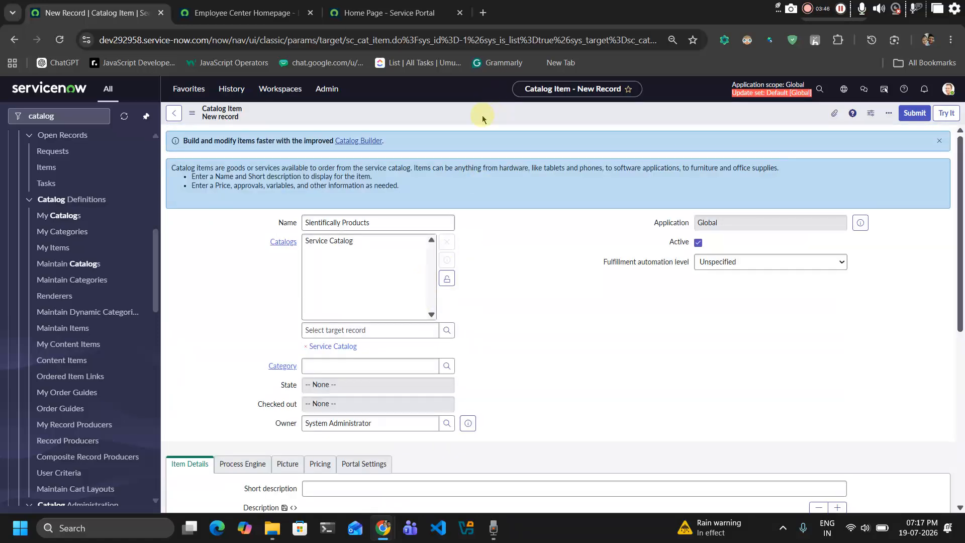
key(ctrl+s)
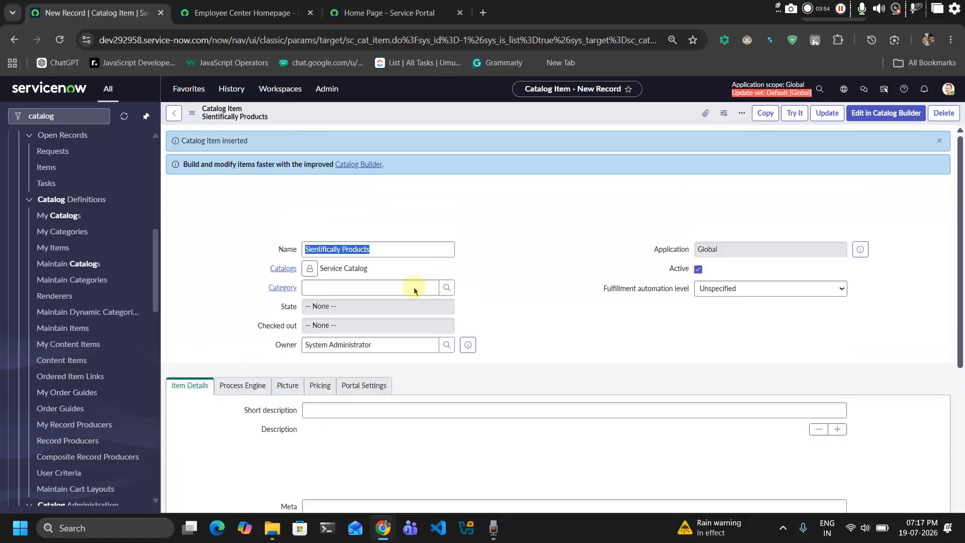
Set the catalog item's short description to "It Services"
scroll(299, 347, down, 1)
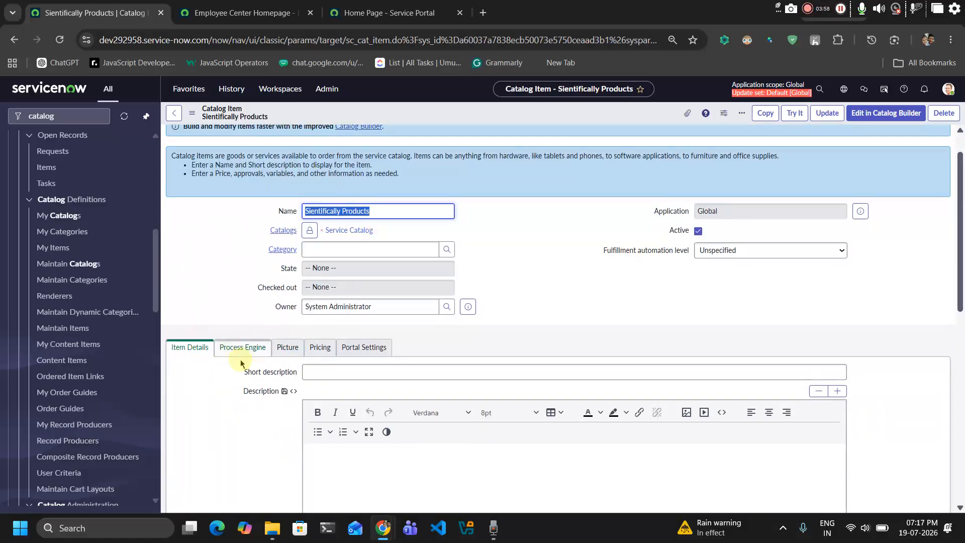
scroll(246, 363, down, 3)
click(332, 218)
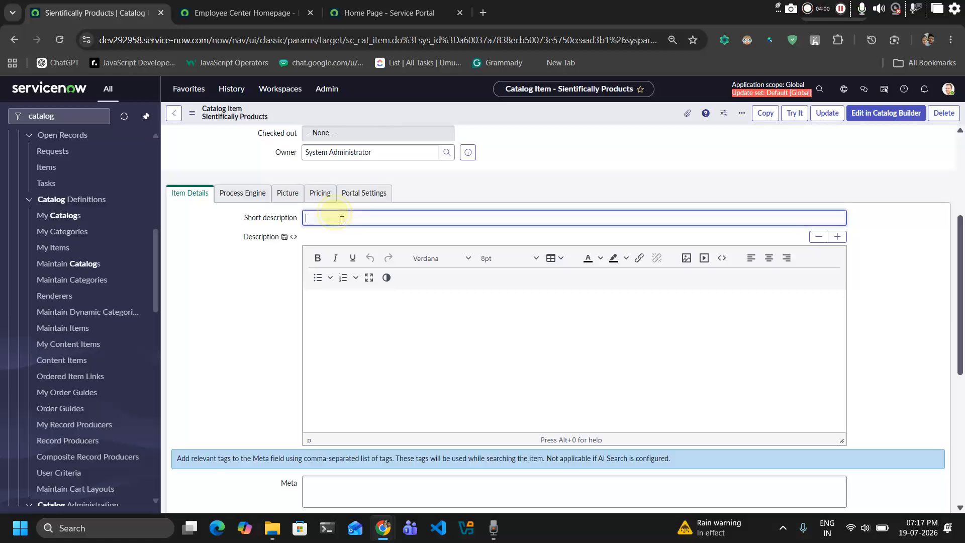
scroll(333, 214, up, 3)
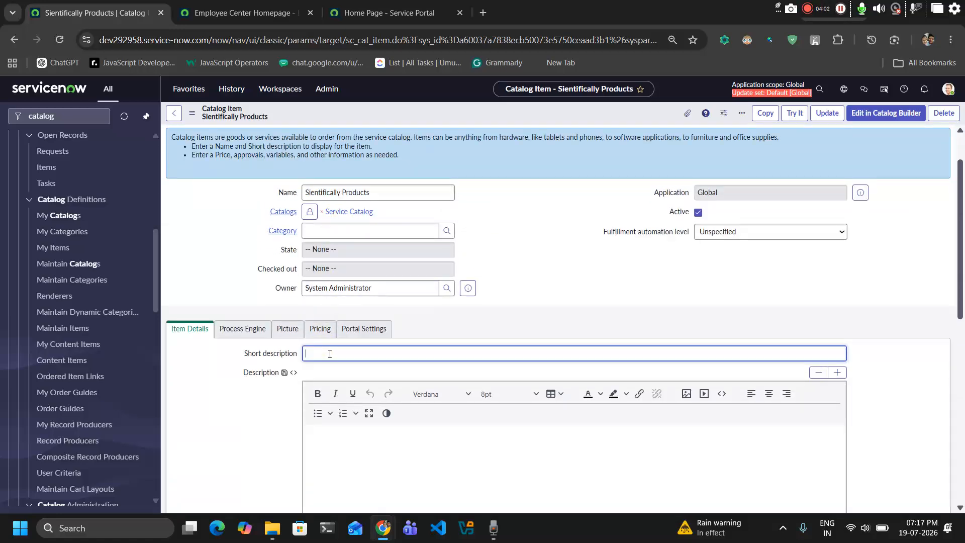
text(It Services)
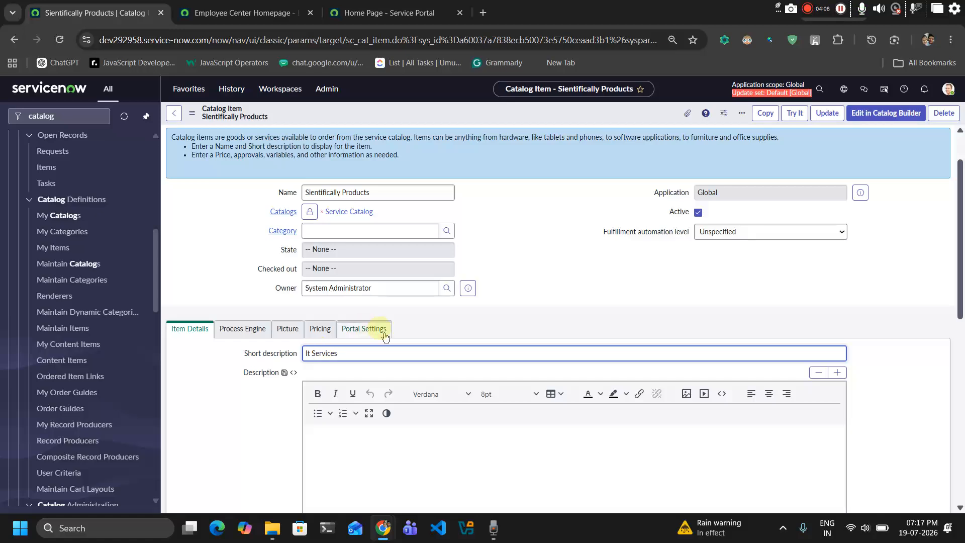
Examine the item's picture, process engine and portal settings, along with the Service Portal and Employee Center home pages
click(281, 329)
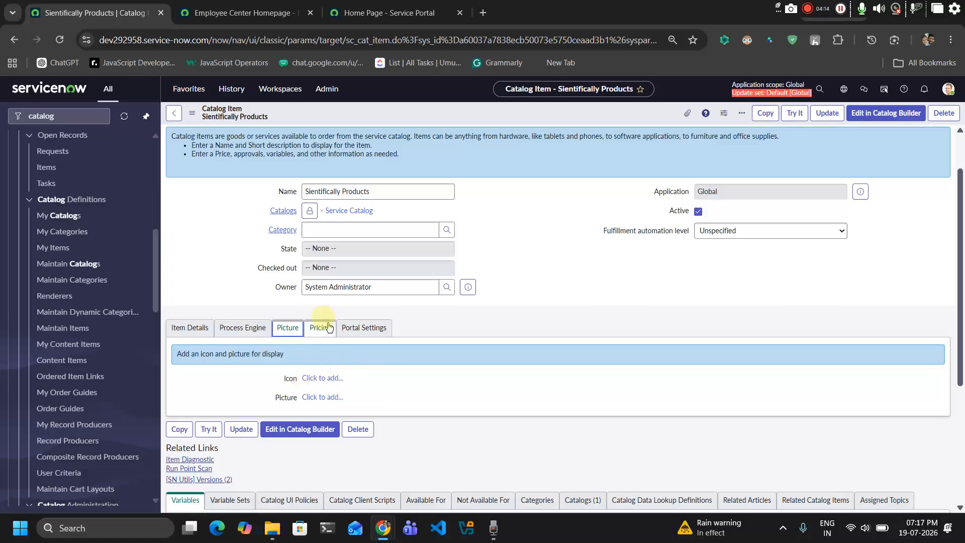
click(253, 329)
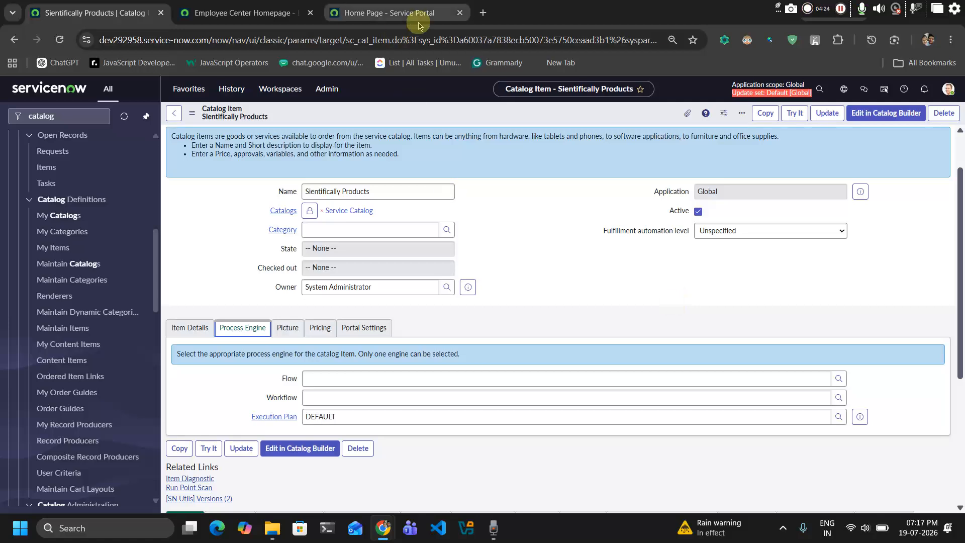
click(332, 4)
click(242, 13)
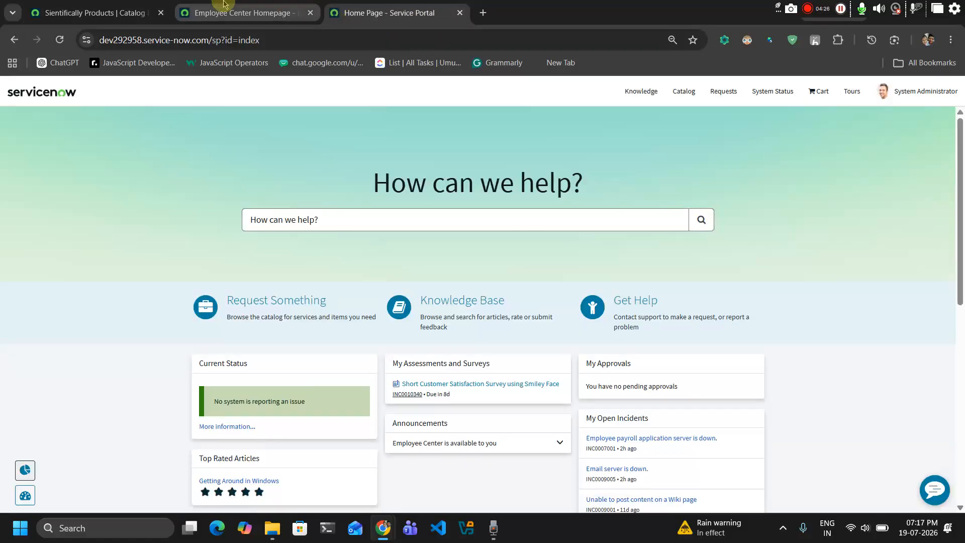
scroll(410, 291, down, 5)
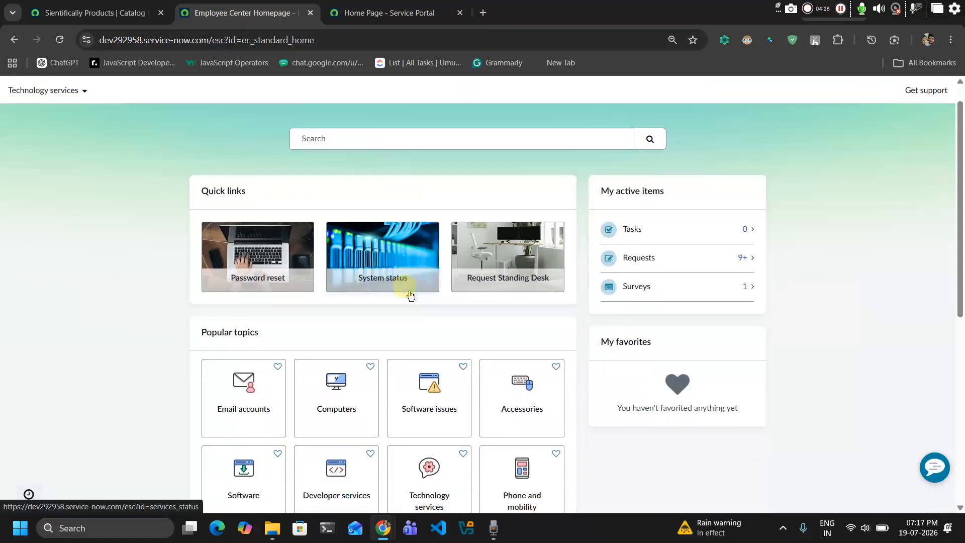
scroll(264, 151, up, 5)
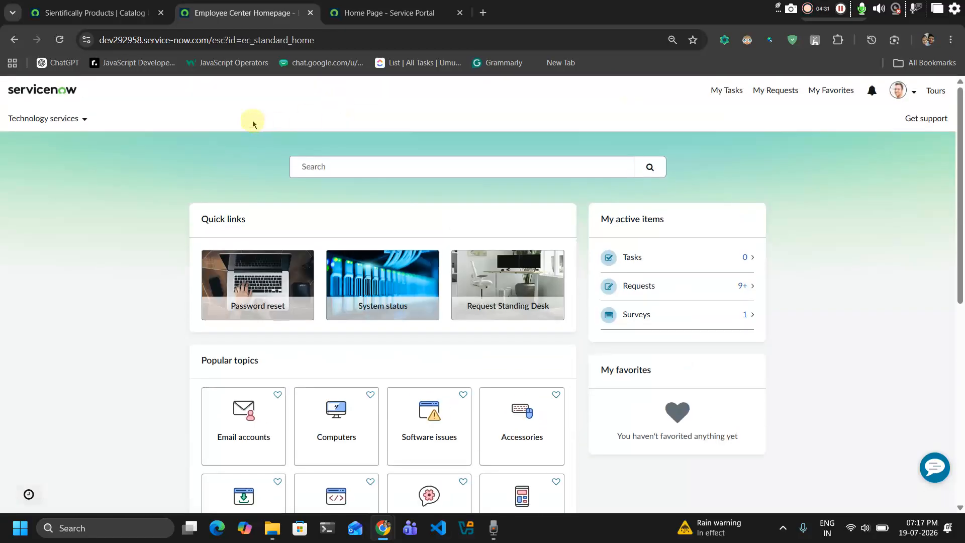
click(125, 11)
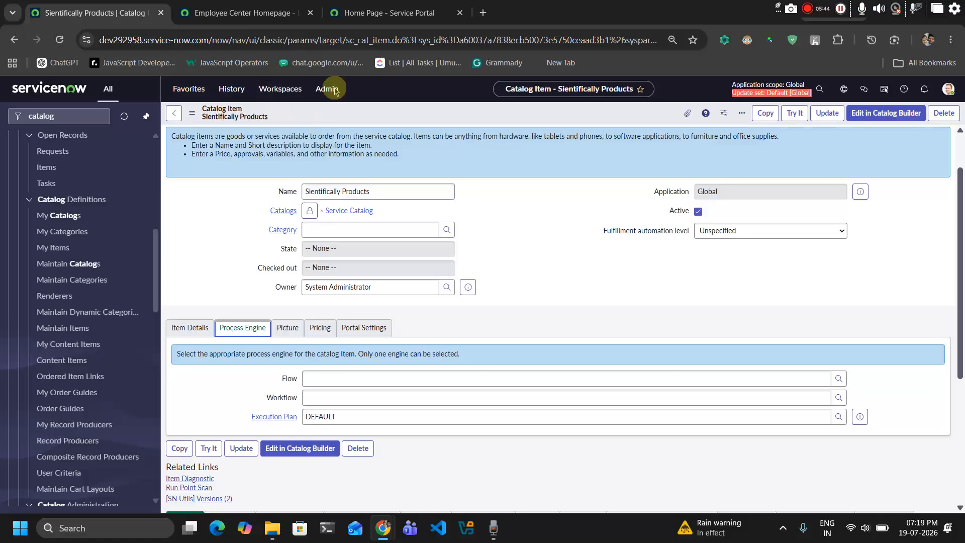
click(353, 326)
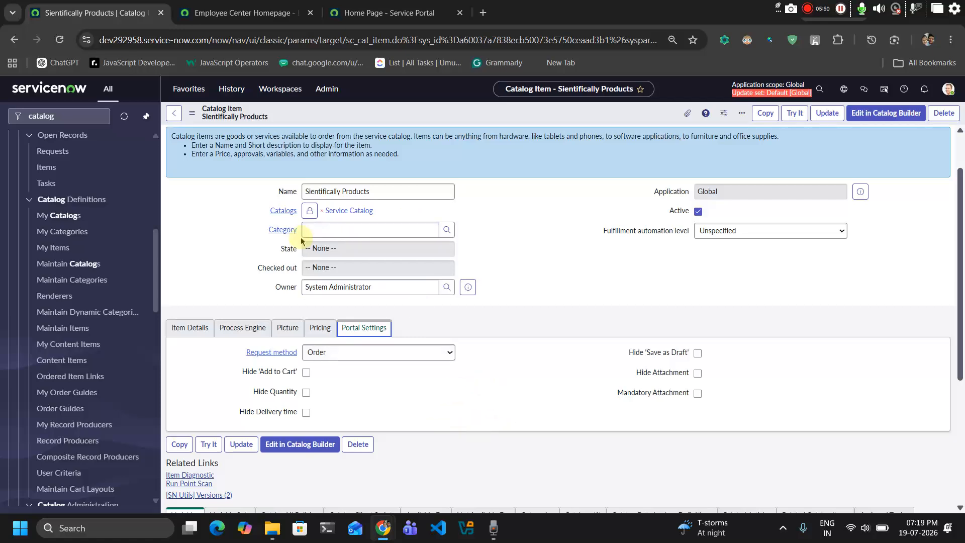
Try to start a new variable for the catalog item while its changes are still unsaved
scroll(360, 416, down, 4)
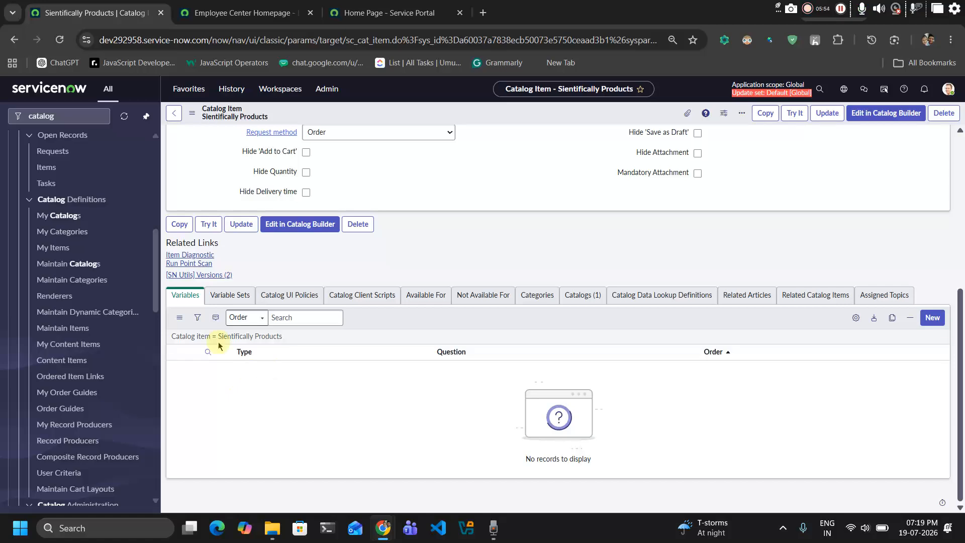
click(936, 322)
click(936, 321)
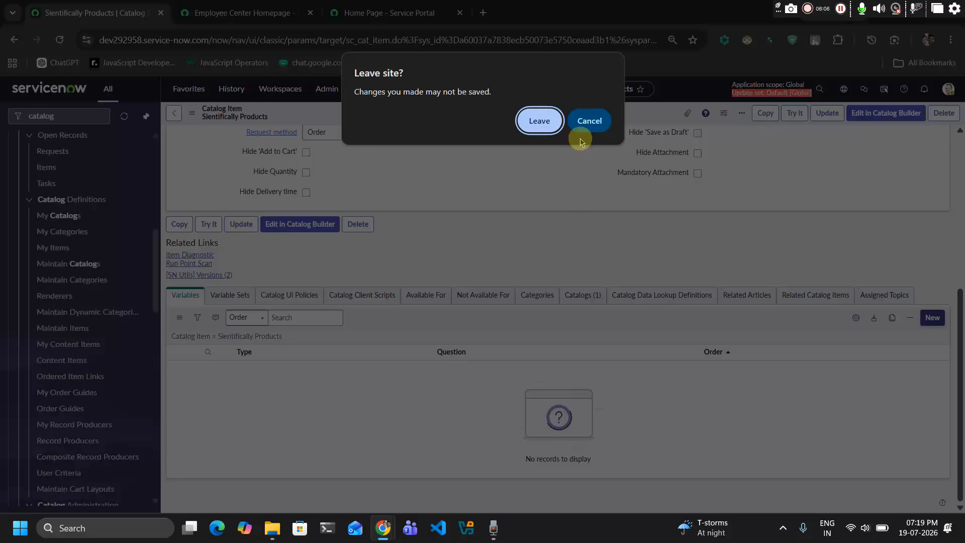
click(539, 121)
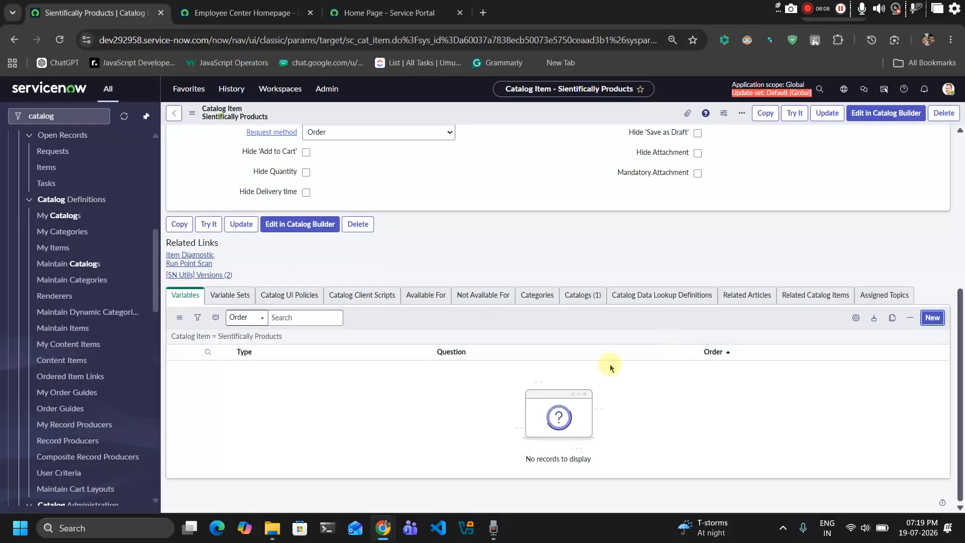
scroll(482, 296, up, 2)
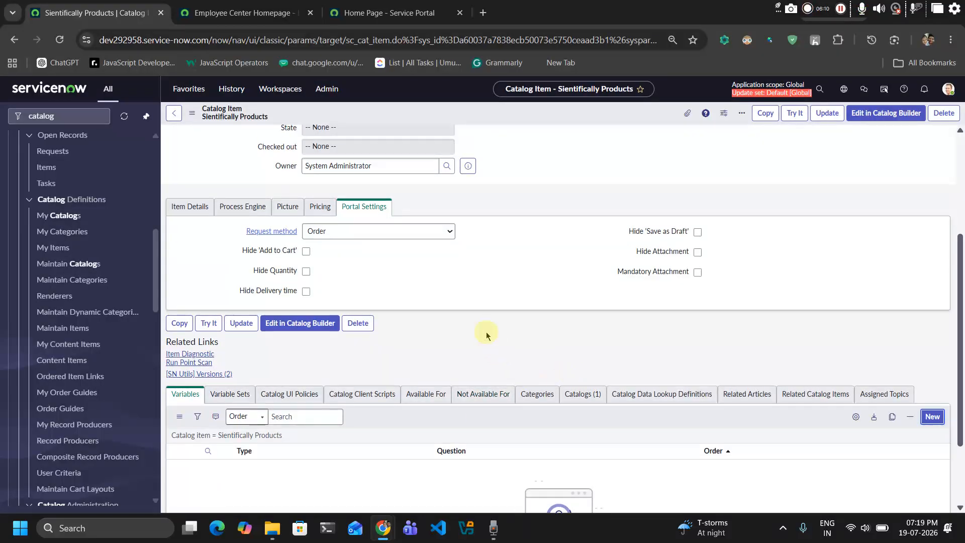
click(926, 419)
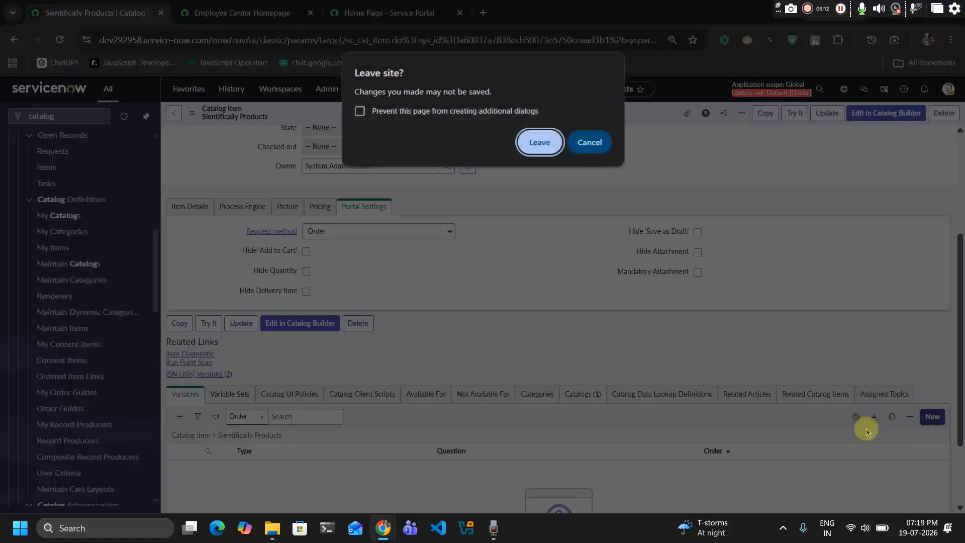
click(536, 140)
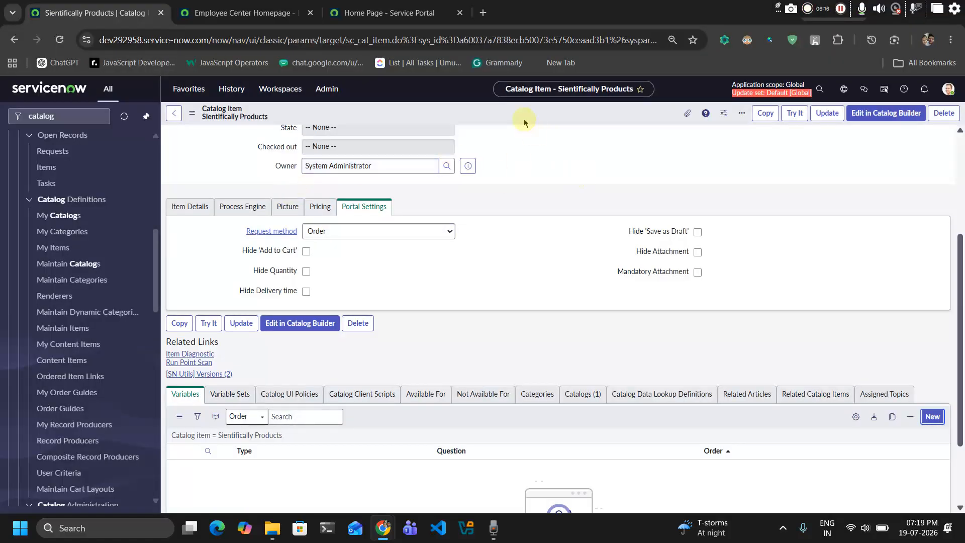
Save the catalog item's changes and start a new variable record for it
right_click(524, 119)
click(539, 126)
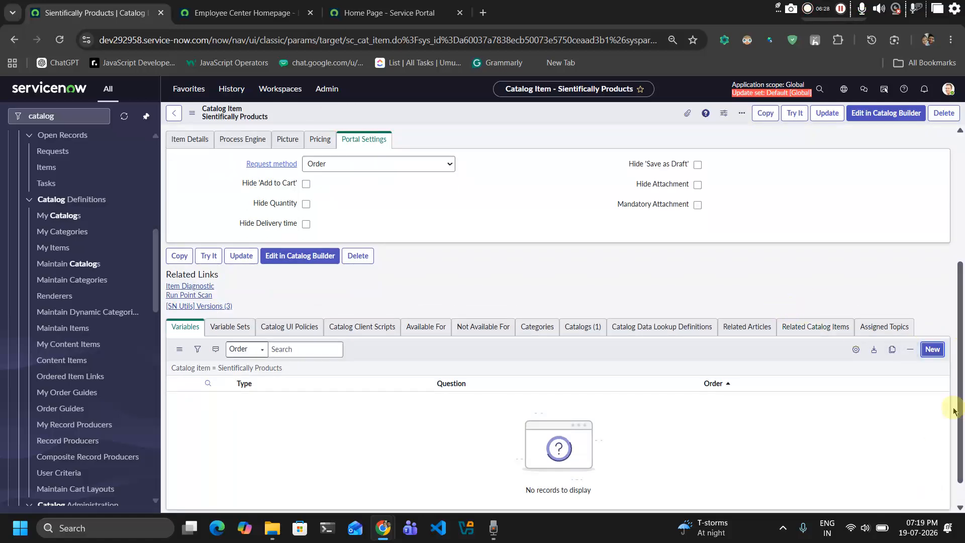
click(931, 351)
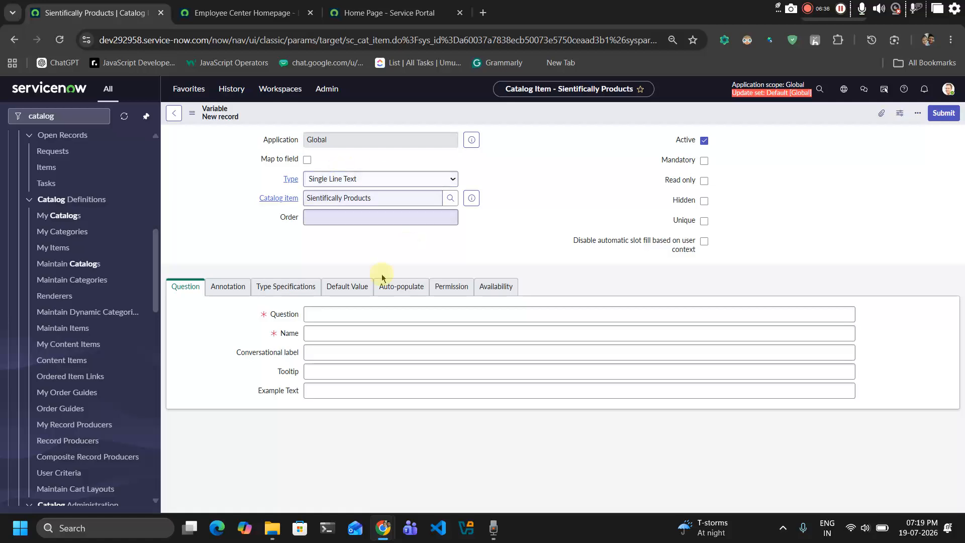
Set the variable's question to "Your Name" and make the variable mandatory
click(344, 315)
text(Your Name)
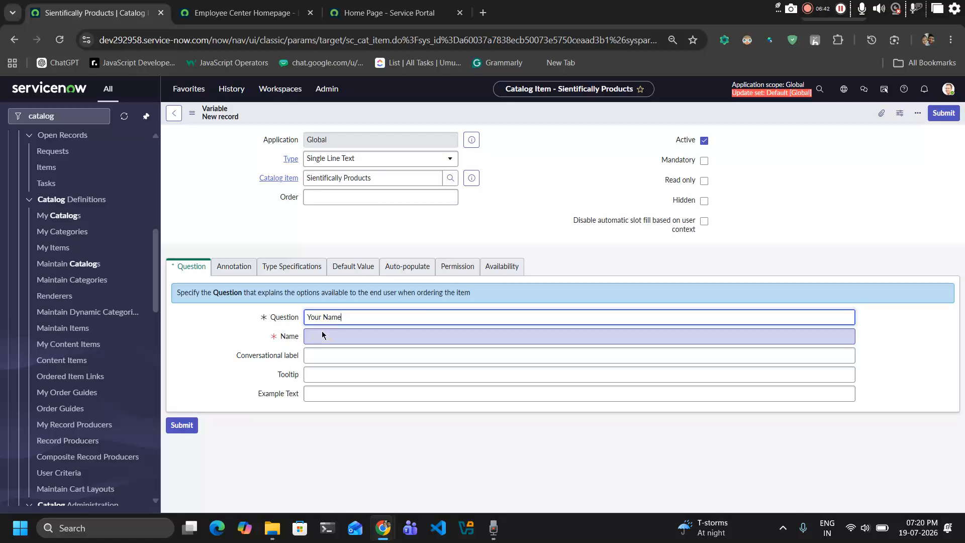
click(260, 346)
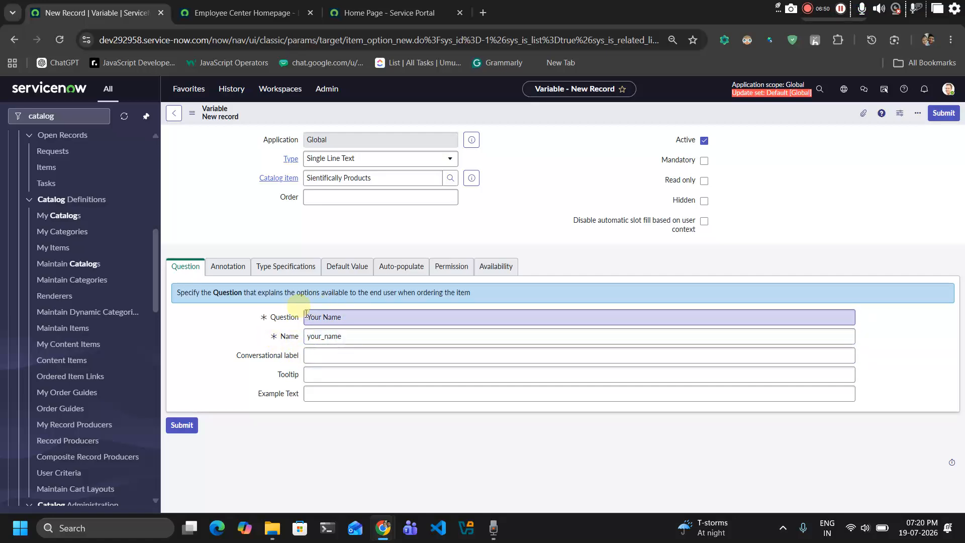
click(252, 419)
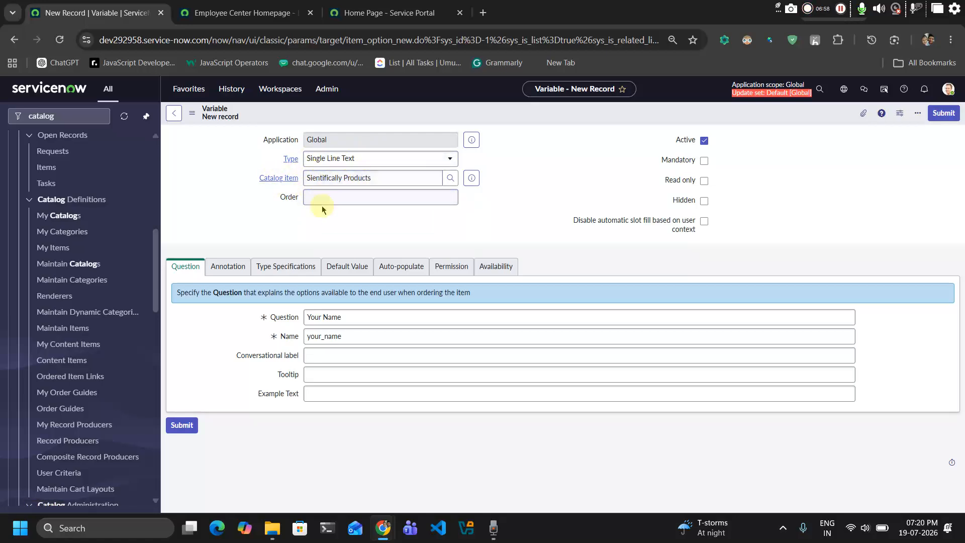
click(703, 140)
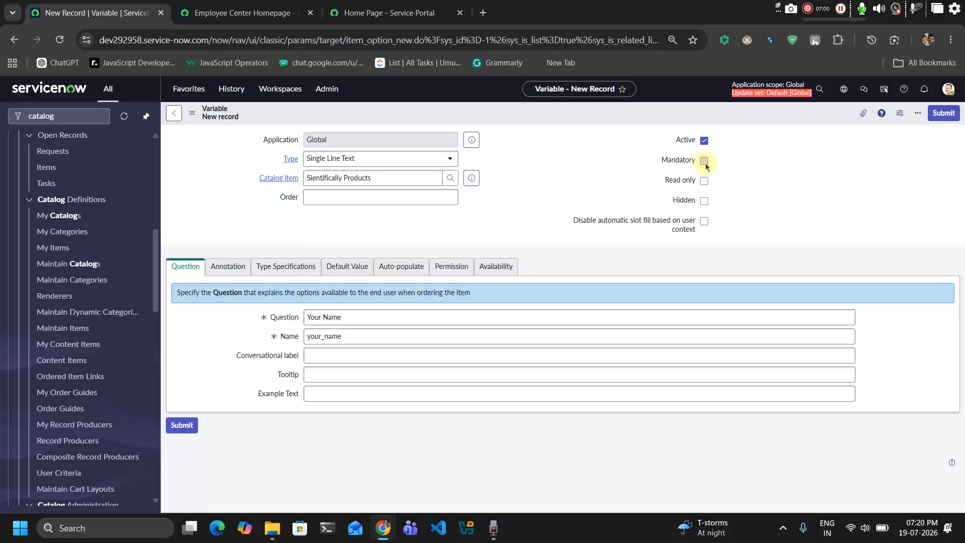
click(706, 164)
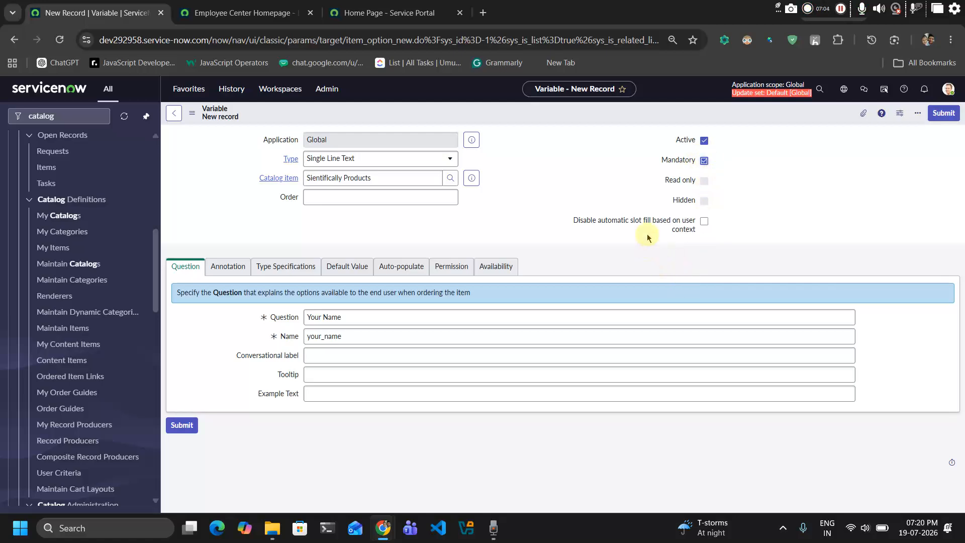
Check the variable's annotation and type specifications, and enter a default value beginning with "type your"
click(221, 267)
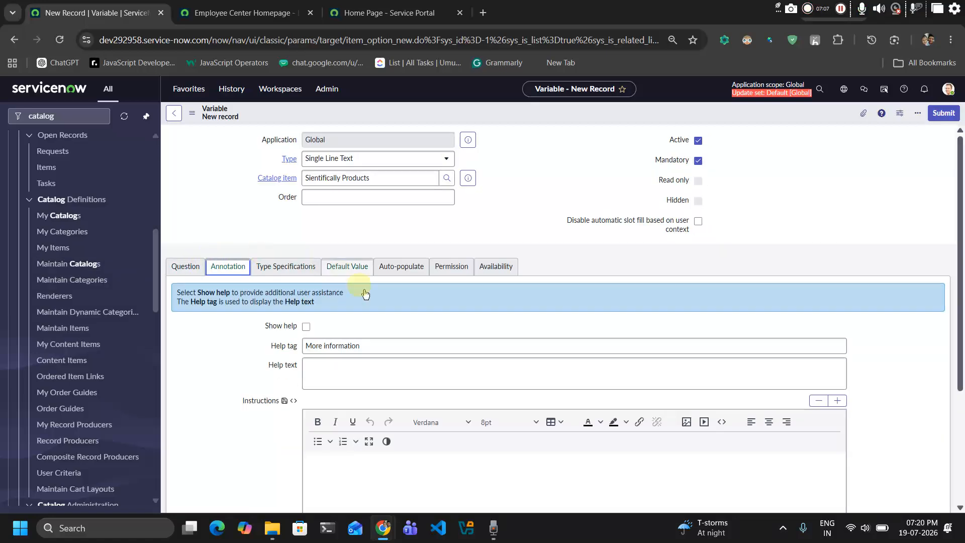
click(278, 266)
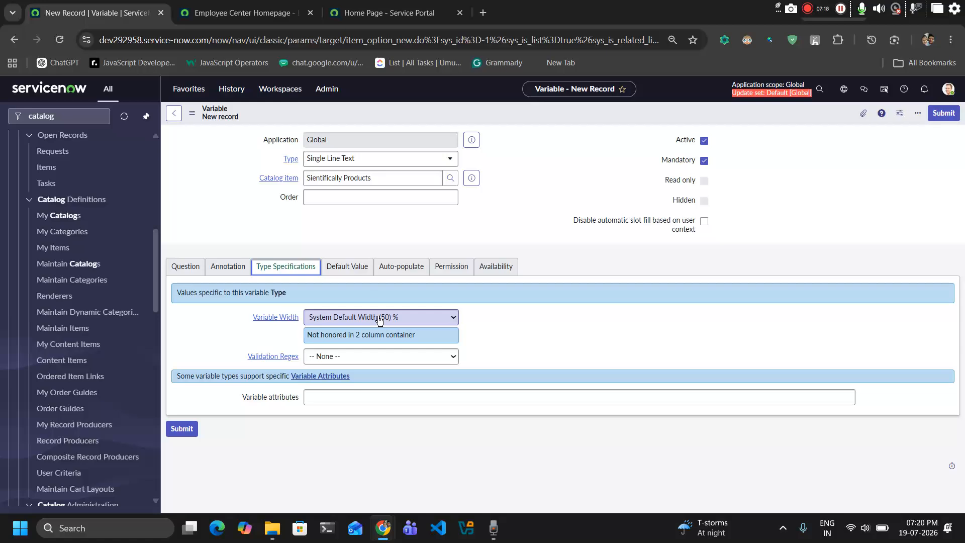
click(352, 266)
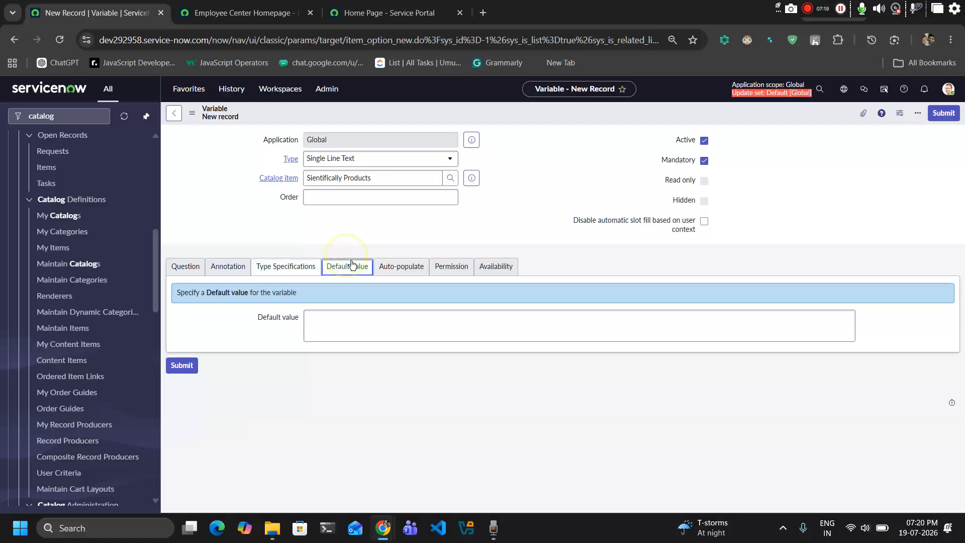
click(337, 328)
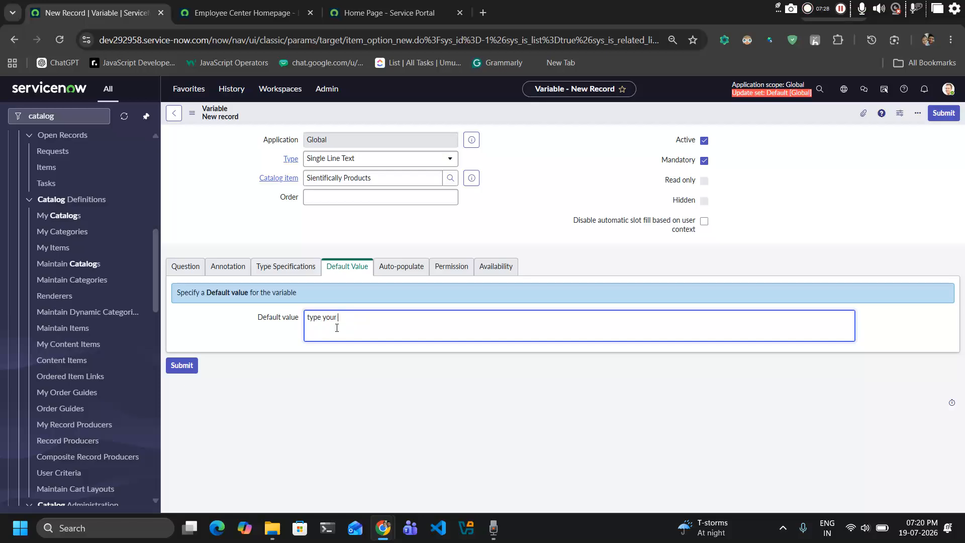
click(286, 354)
Examine the variable's auto-populate and permission settings
click(400, 267)
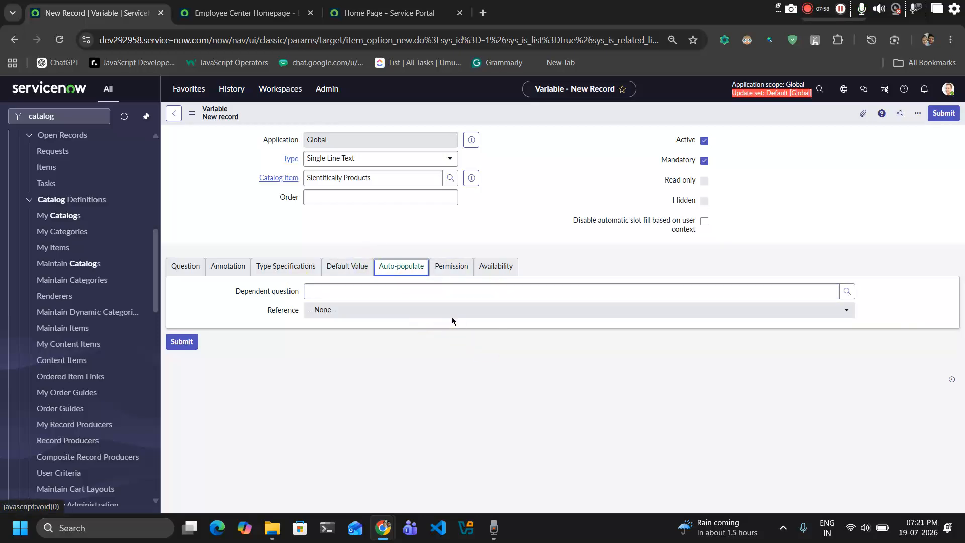
click(452, 266)
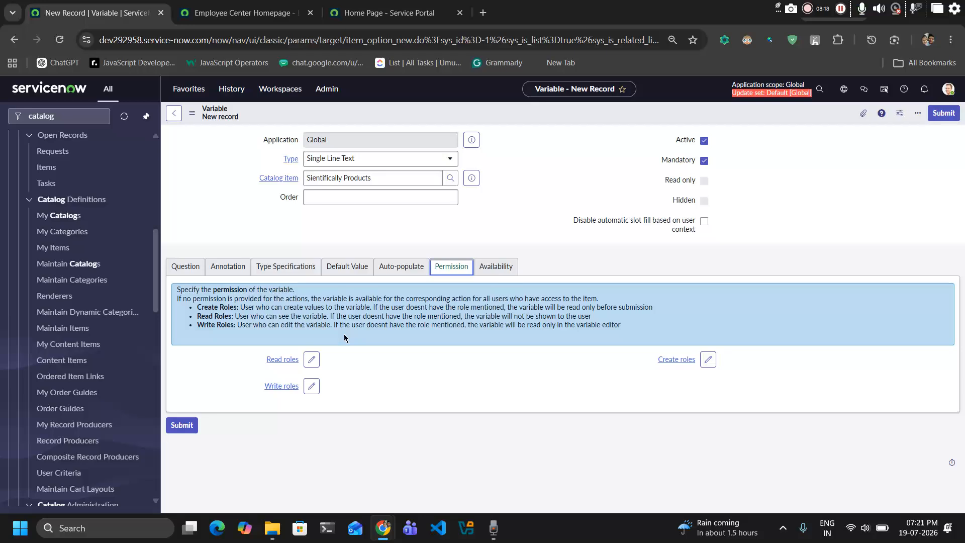
Check the variable's roles and availability settings, and save the new variable record
click(312, 361)
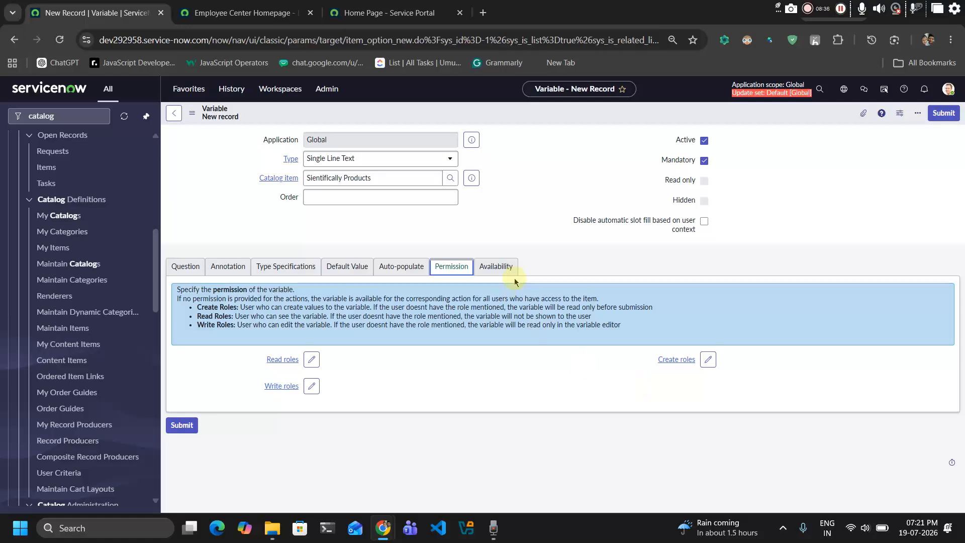
click(488, 269)
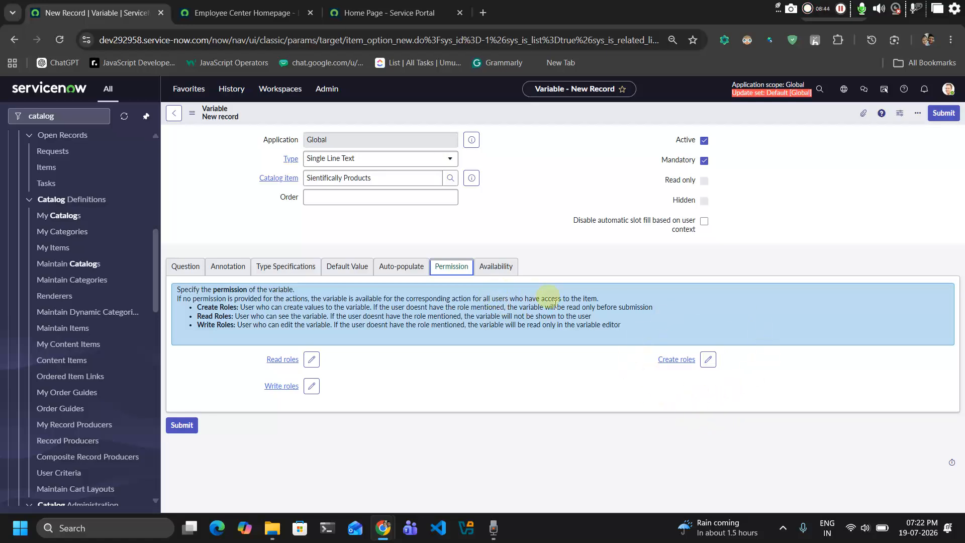
click(505, 262)
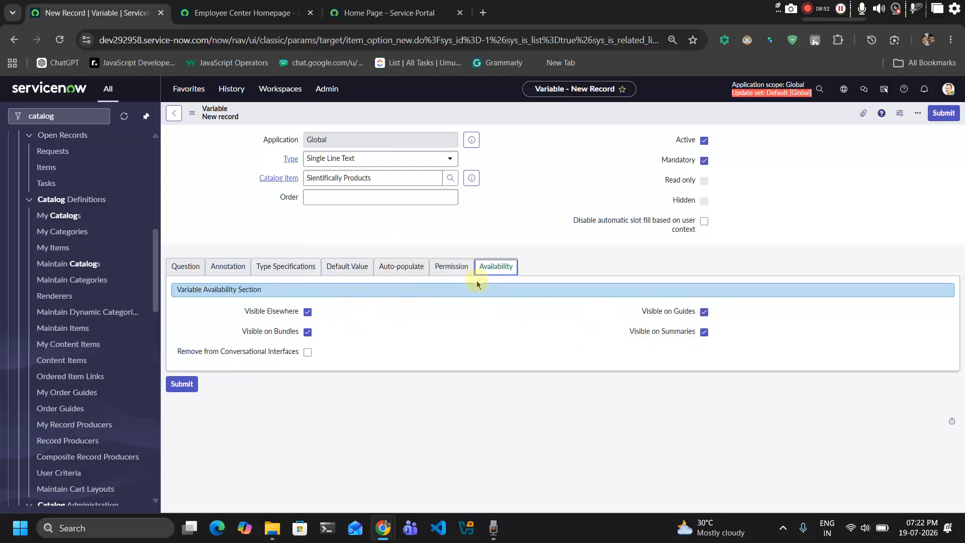
right_click(745, 120)
click(772, 124)
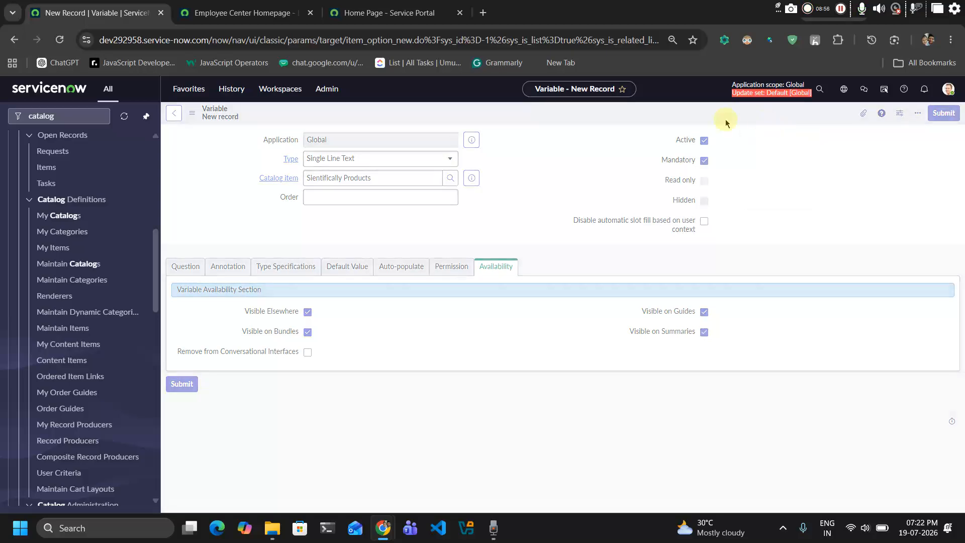
Return to the catalog item and review its item details, portal settings and list of variables
drag(390, 12, 240, 12)
click(133, 6)
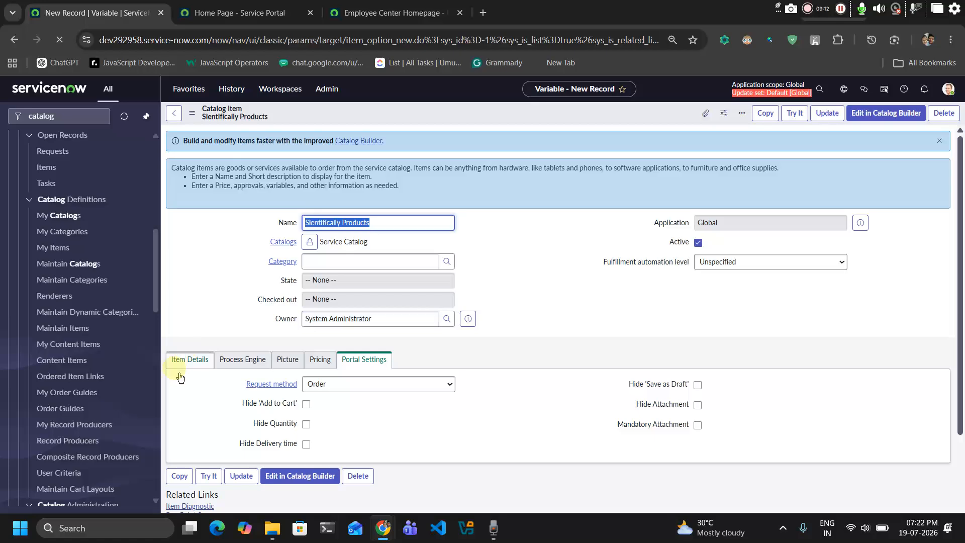
click(189, 360)
scroll(357, 424, down, 1)
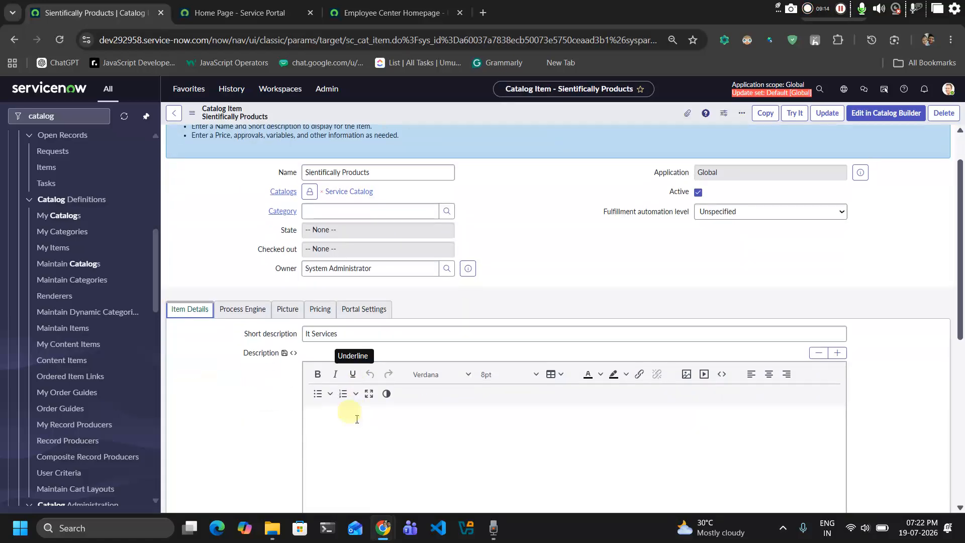
click(364, 310)
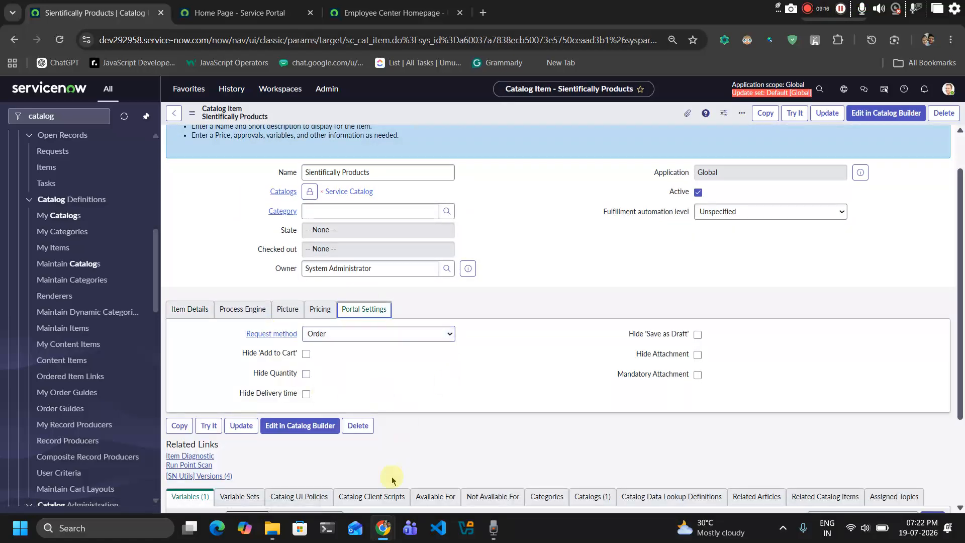
scroll(390, 478, down, 3)
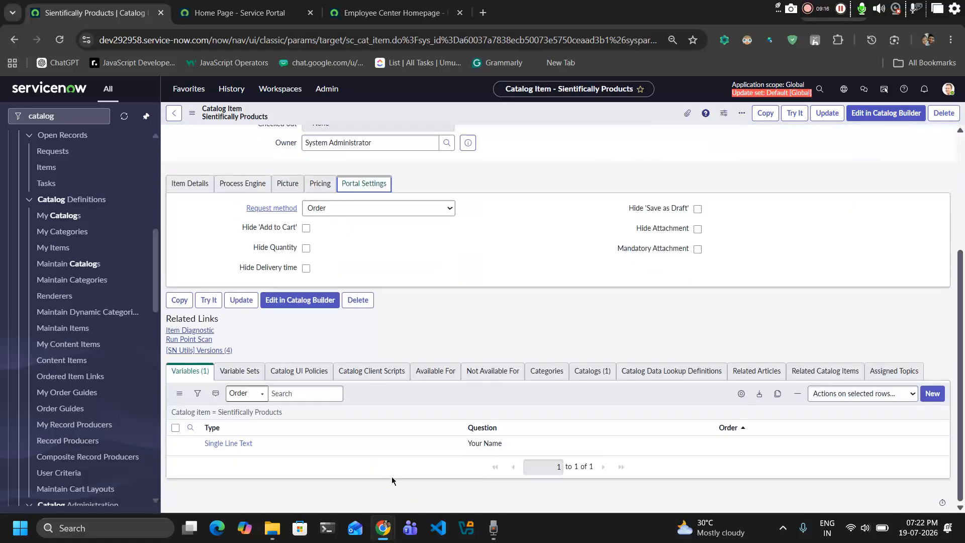
View the Service Portal and Employee Center home pages alongside the catalog item record
click(224, 7)
click(367, 5)
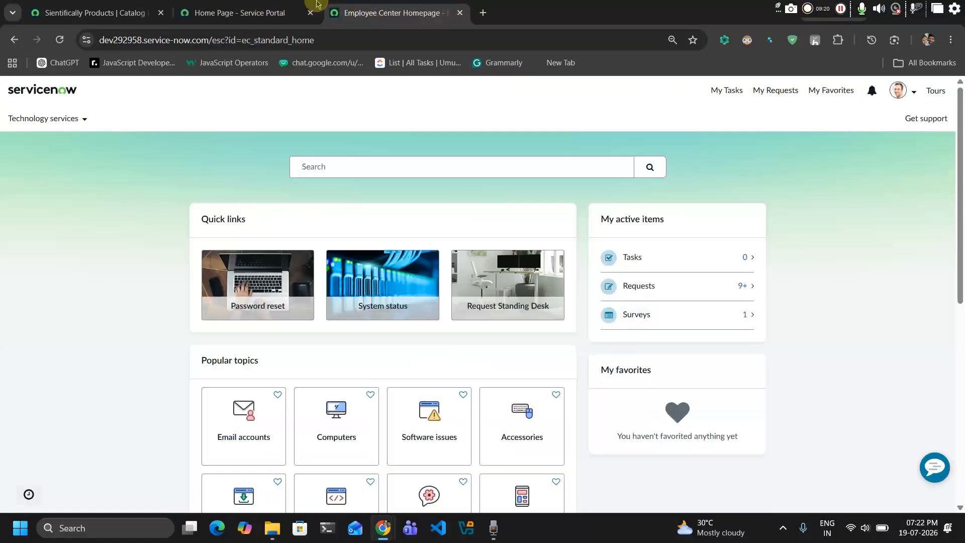
click(261, 11)
click(371, 5)
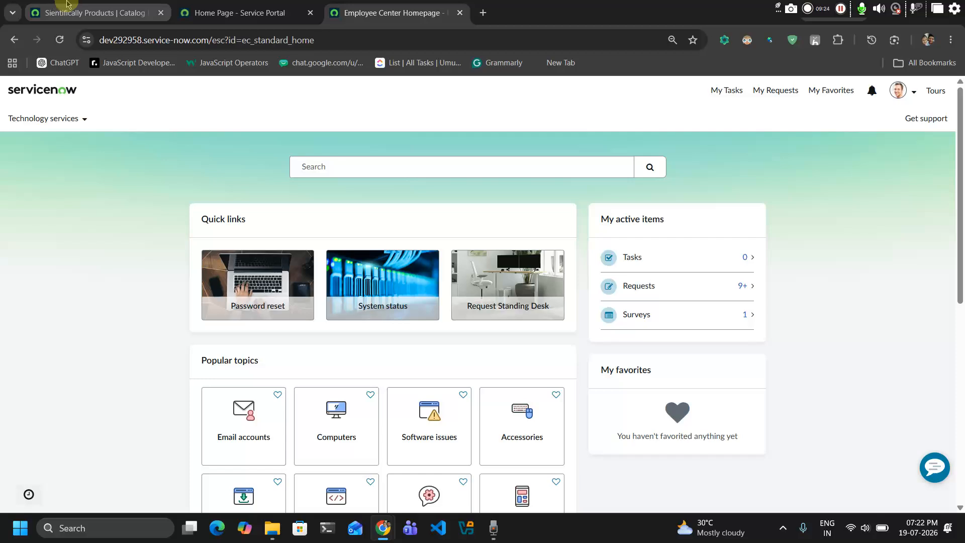
click(101, 6)
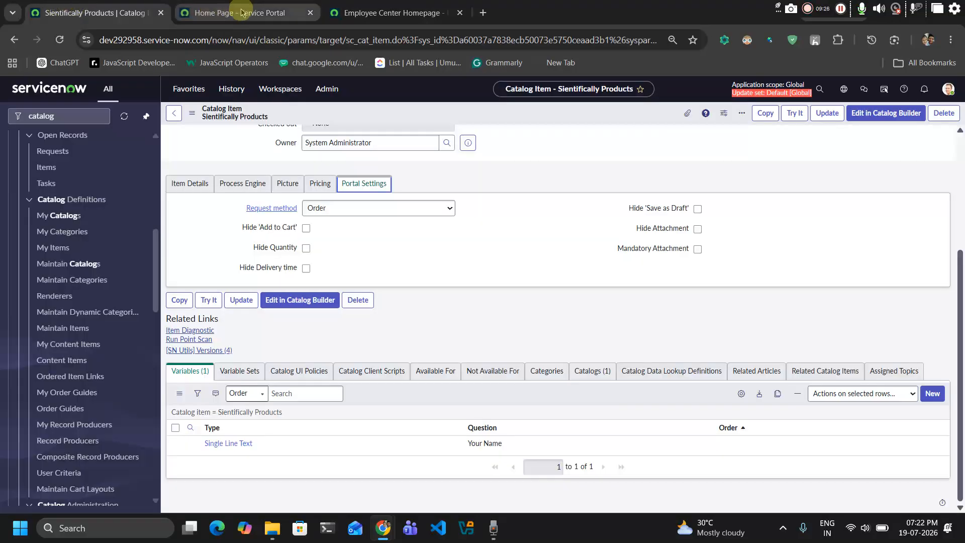
click(211, 10)
click(388, 9)
click(271, 4)
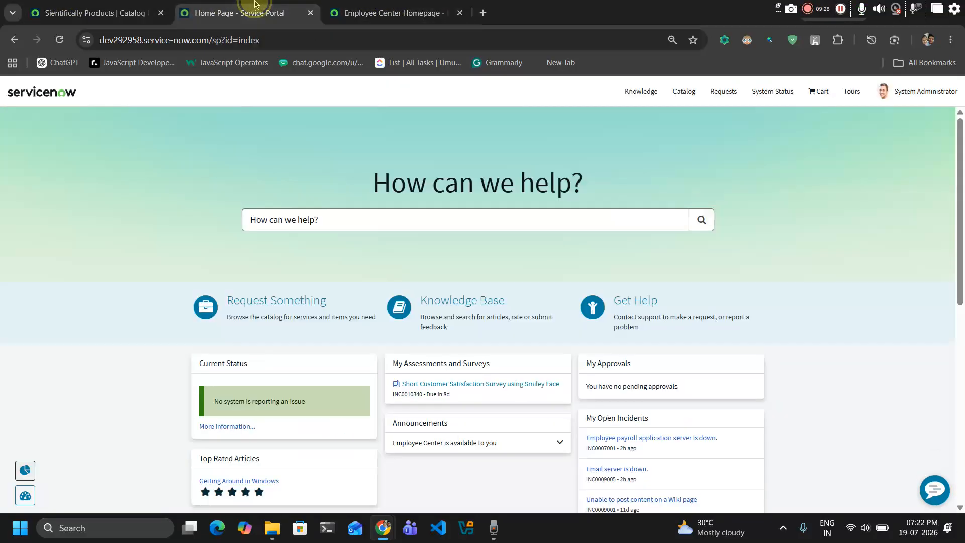
Reload the Service Portal, copy the catalog item's name and search the portal for "Sientifically Products"
click(58, 42)
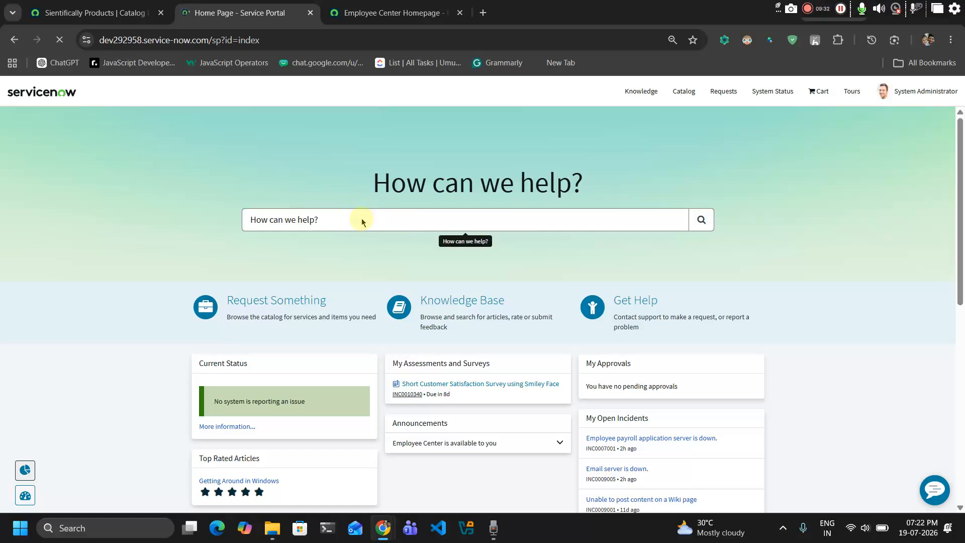
click(55, 11)
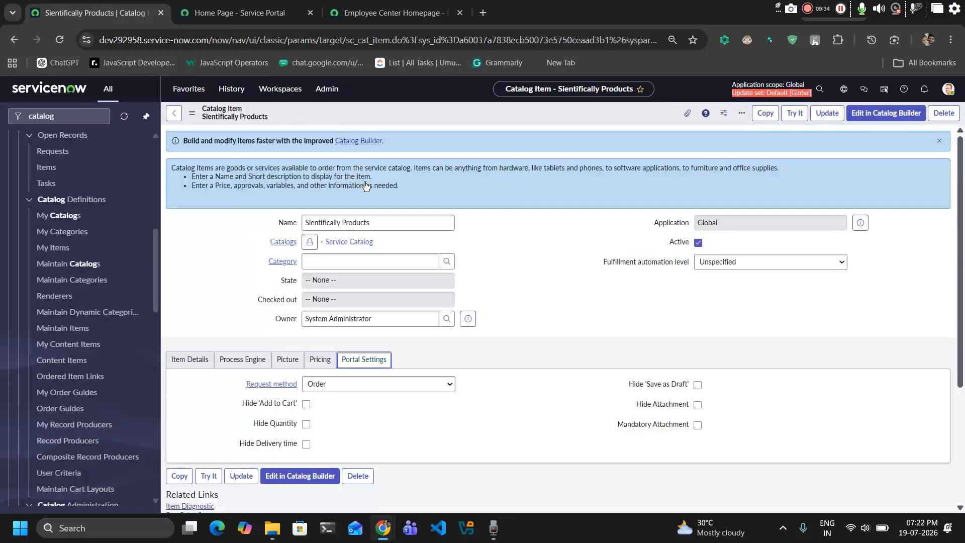
drag(370, 221, 248, 229)
key(ctrl+c)
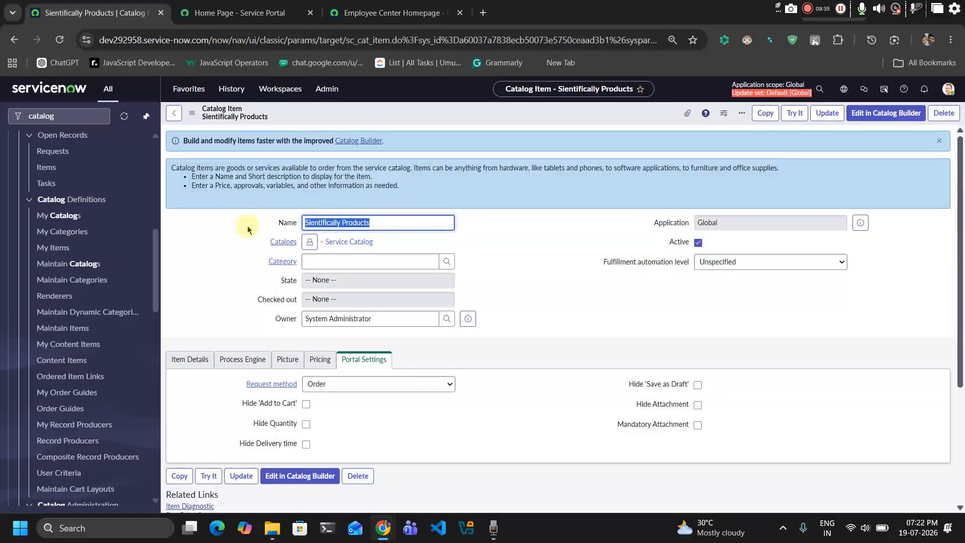
click(227, 6)
click(476, 226)
key(ctrl+v)
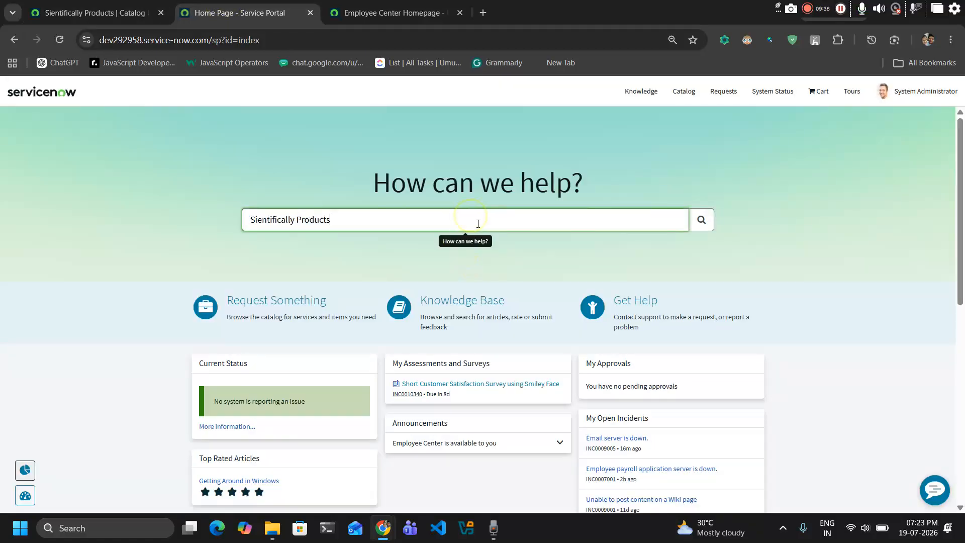
key(Return)
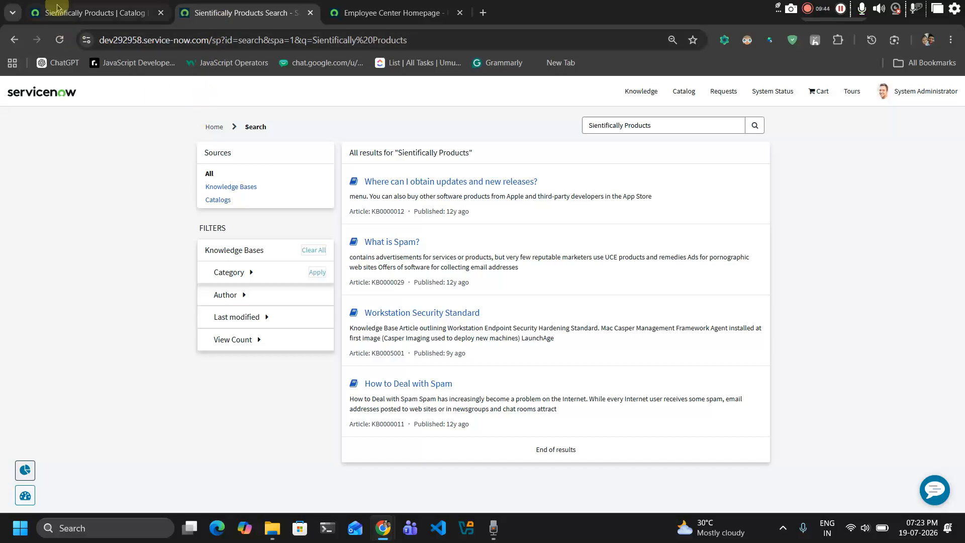
Restrict the portal search to catalogs, recheck the catalog item record, and repeat the search for "Sientifically Products"
click(60, 39)
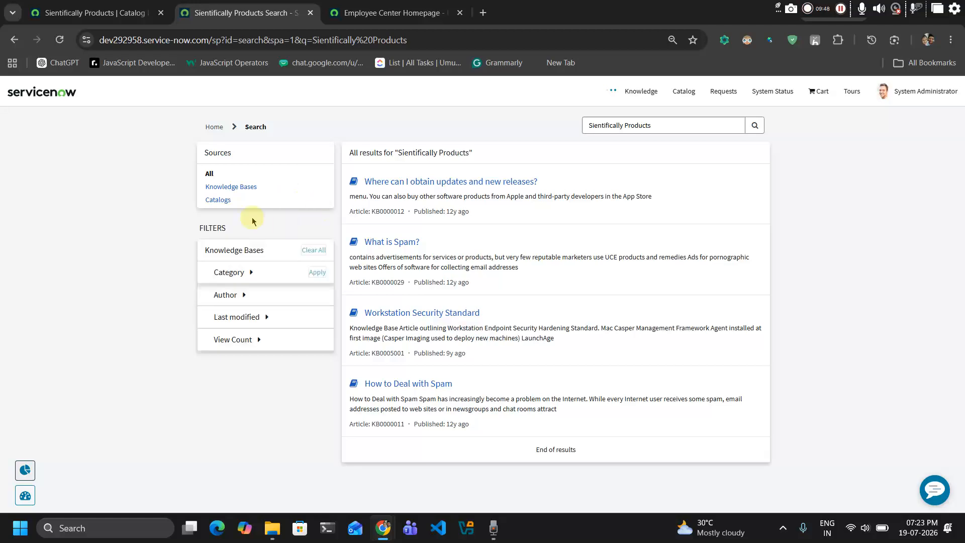
click(219, 200)
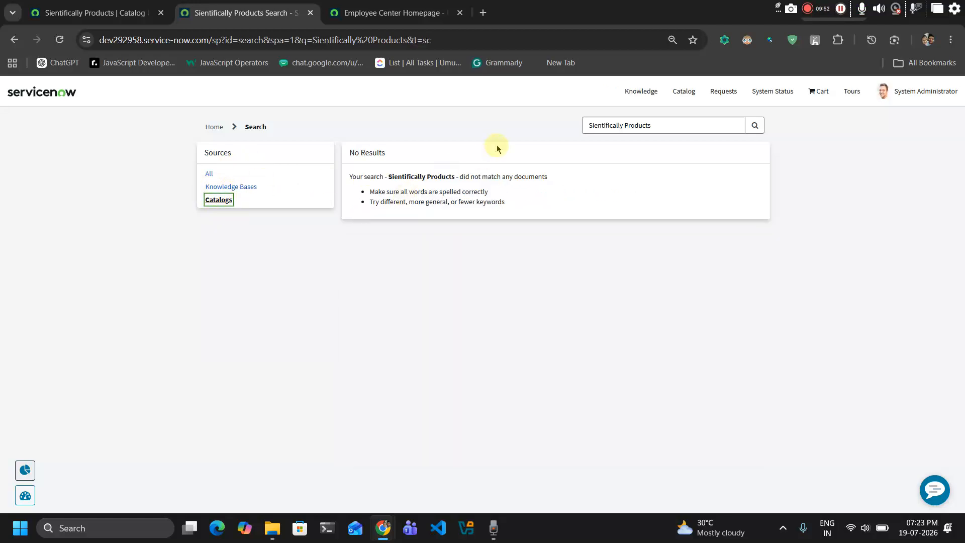
click(142, 3)
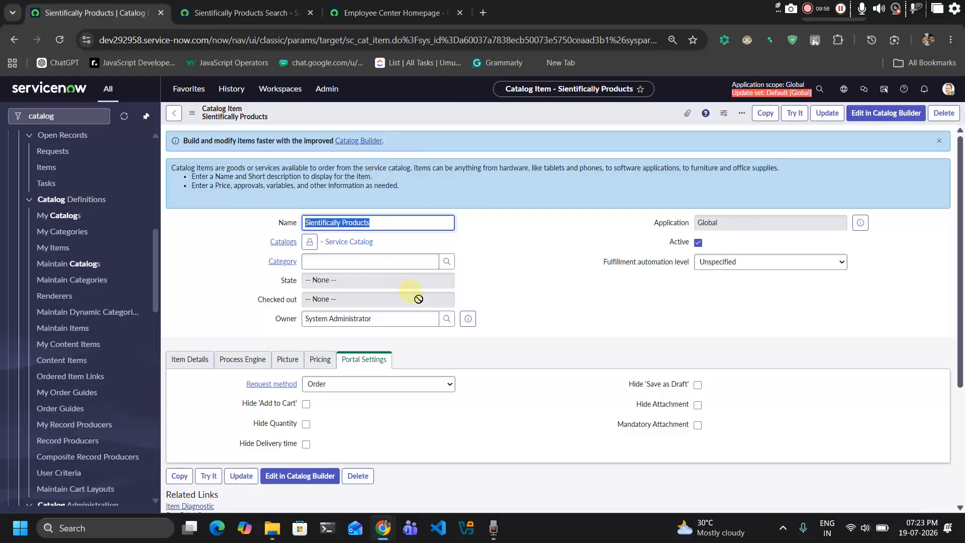
click(557, 260)
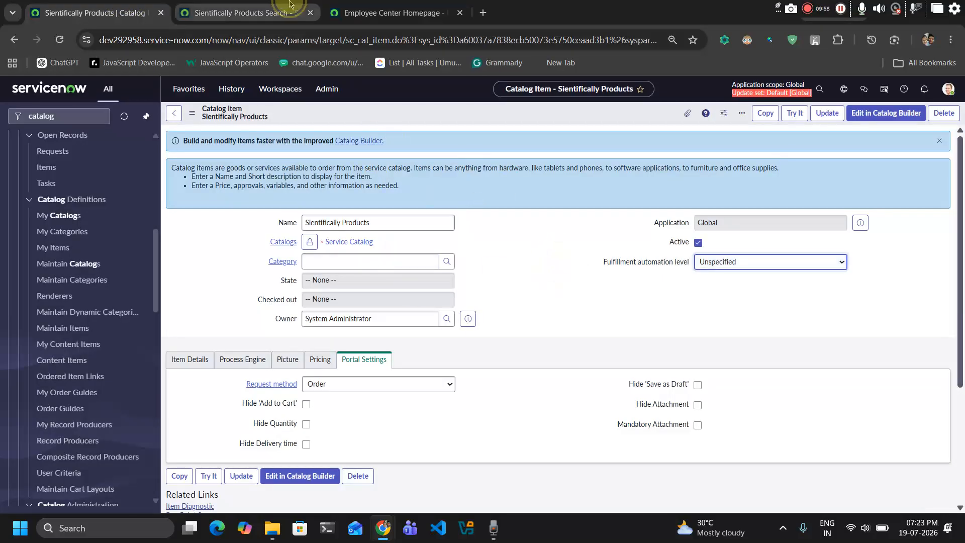
click(302, 11)
click(60, 40)
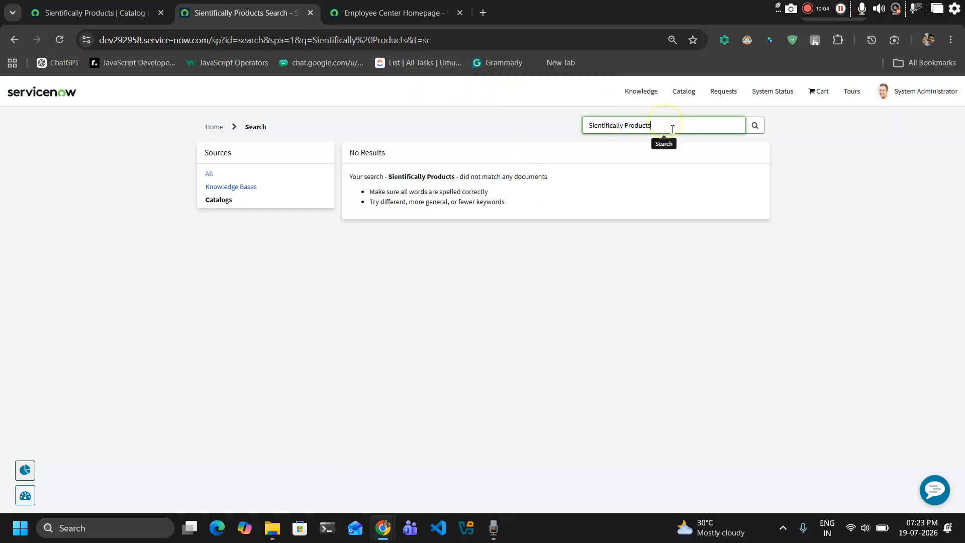
click(756, 126)
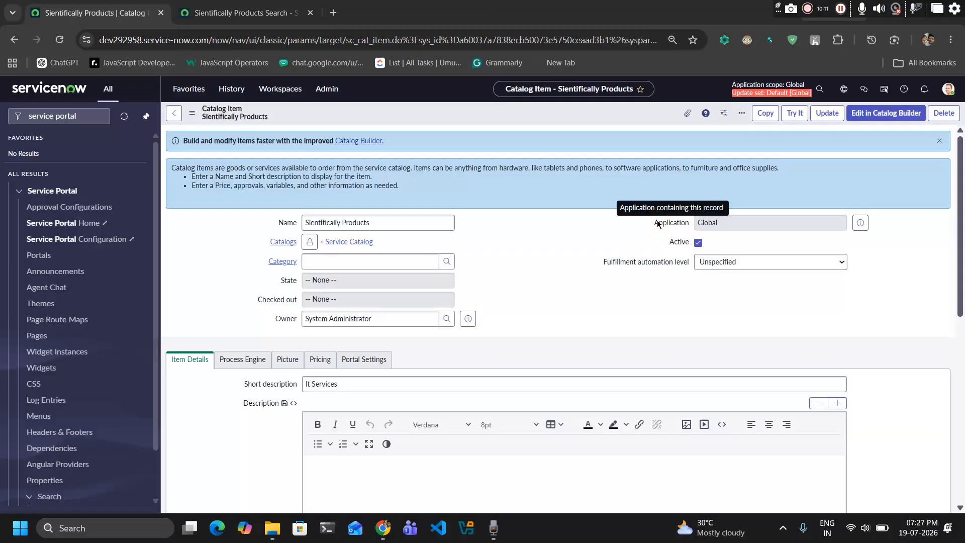
Set the catalog item's category to Services and save the record
scroll(540, 234, down, 5)
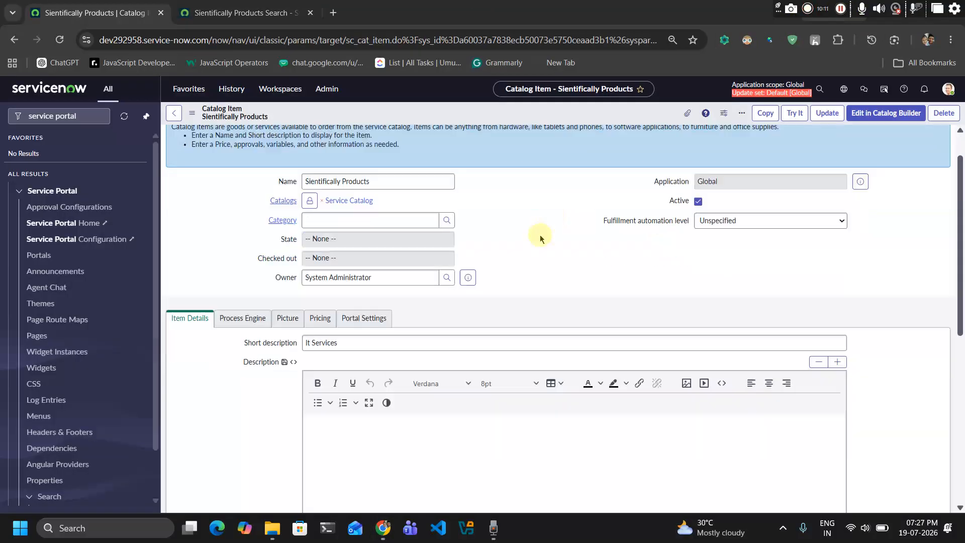
scroll(540, 234, up, 3)
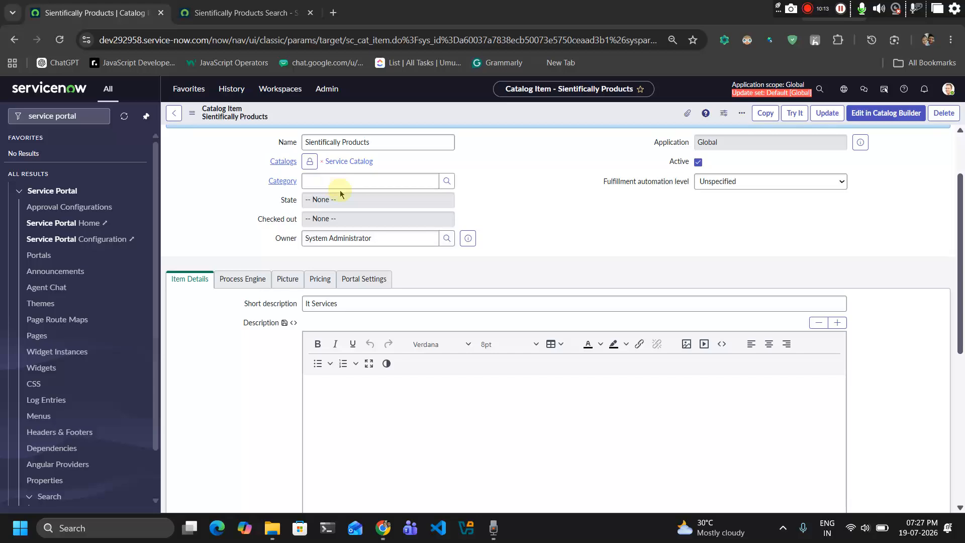
click(446, 254)
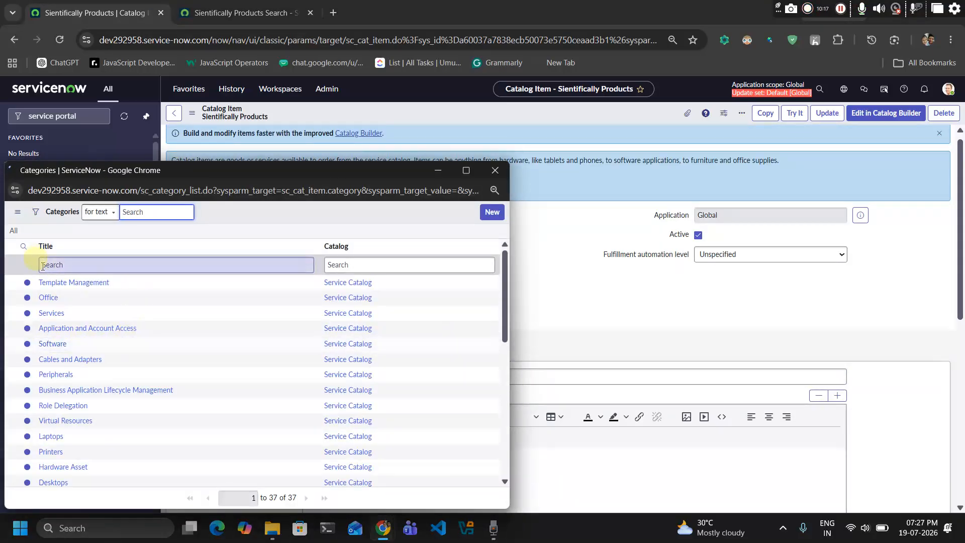
click(49, 313)
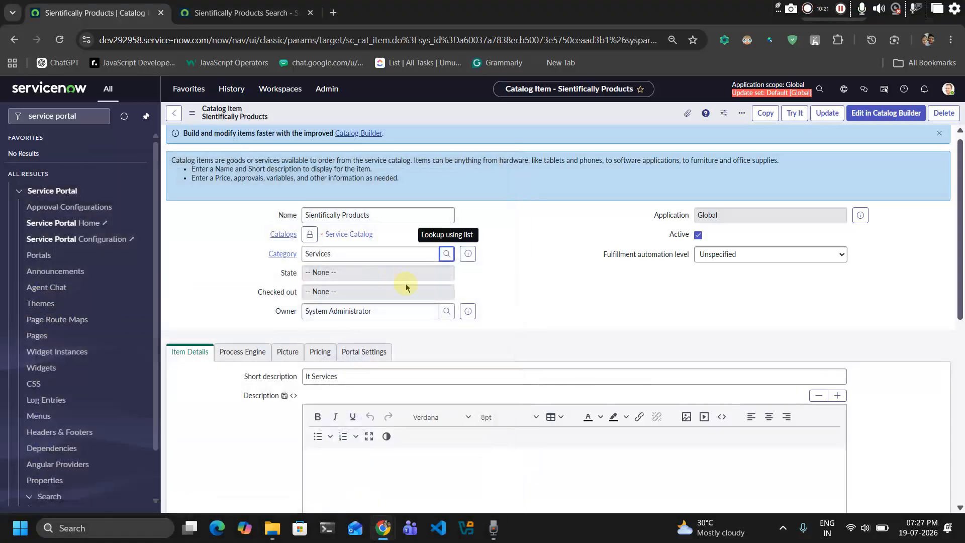
click(517, 255)
key(ctrl+s)
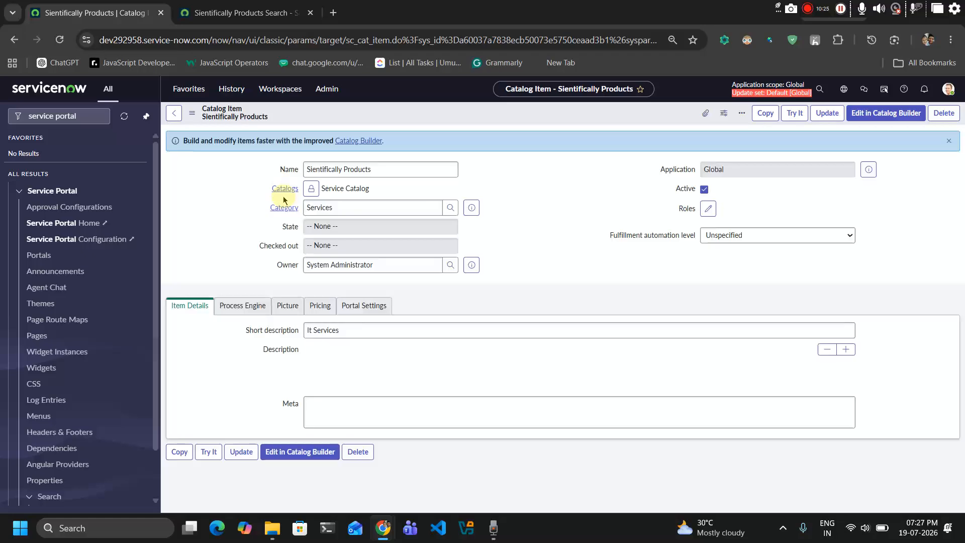
Reload the Service Portal search for "Sientifically Products" and open the catalog item from the results
click(233, 9)
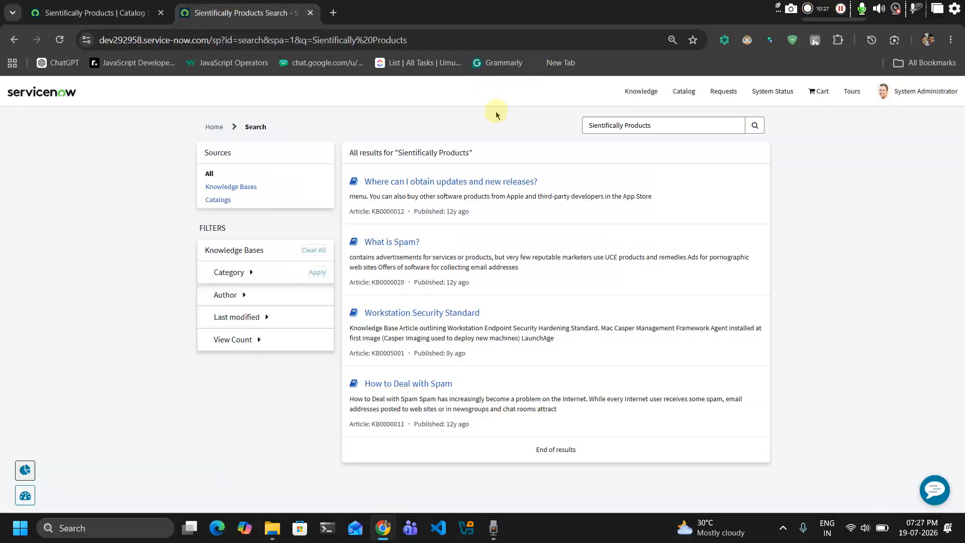
click(755, 126)
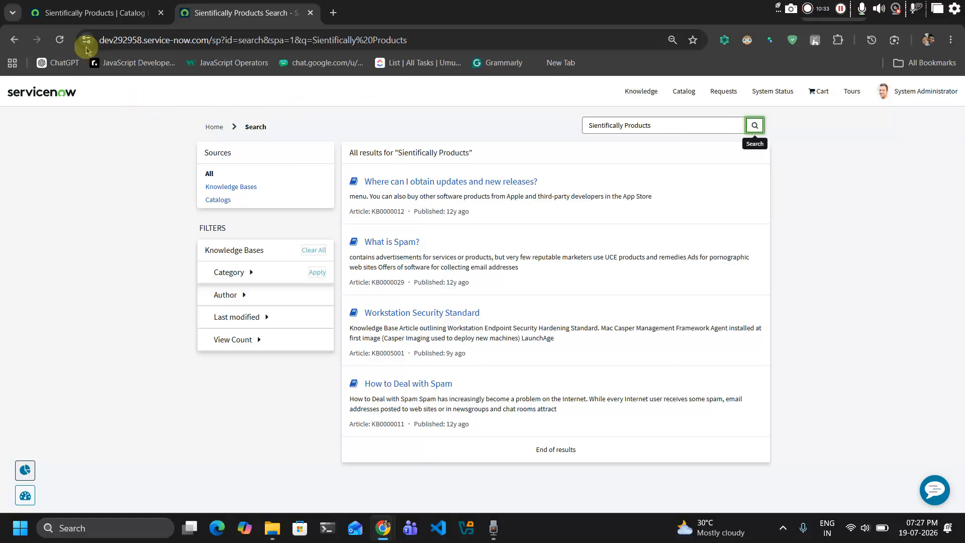
click(60, 40)
click(755, 126)
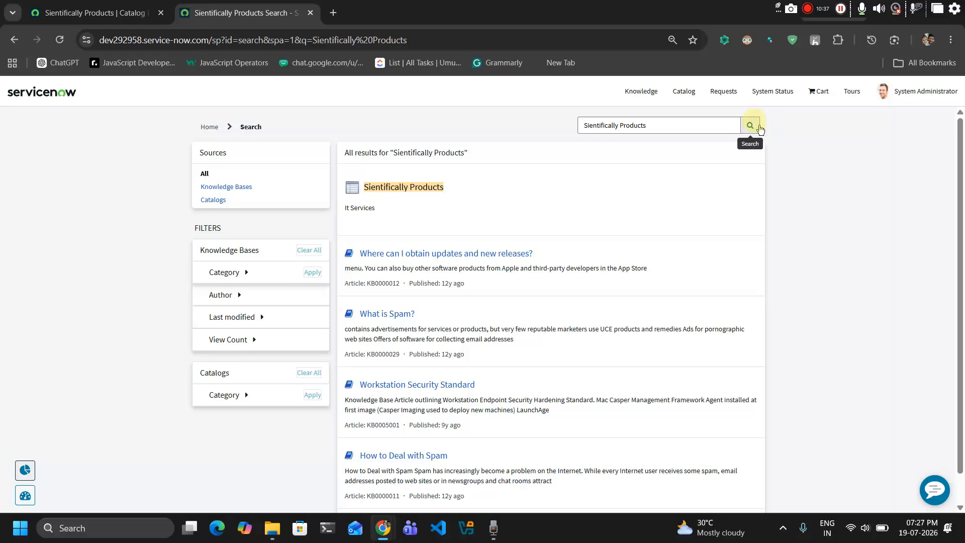
click(394, 187)
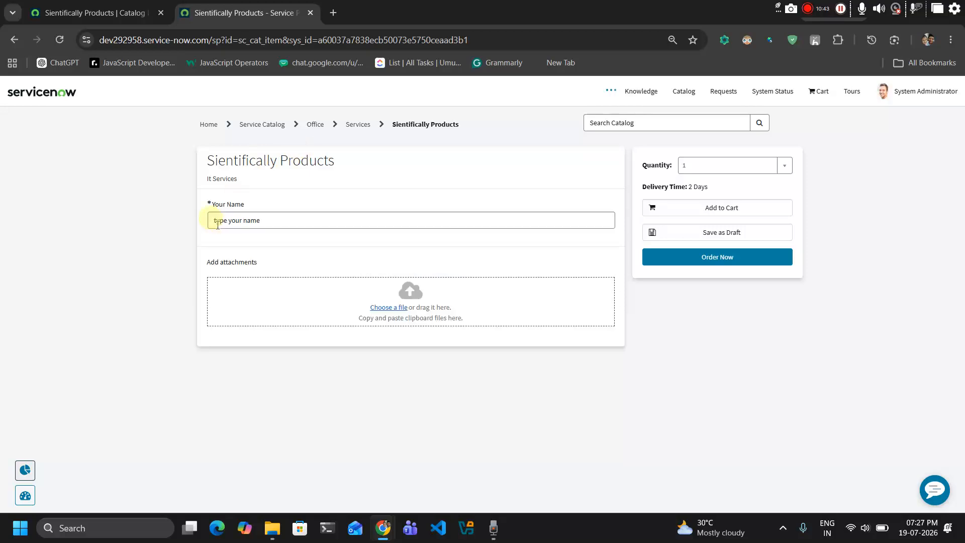
Examine the mandatory "Your Name" field and its default text on the item's order form
click(305, 222)
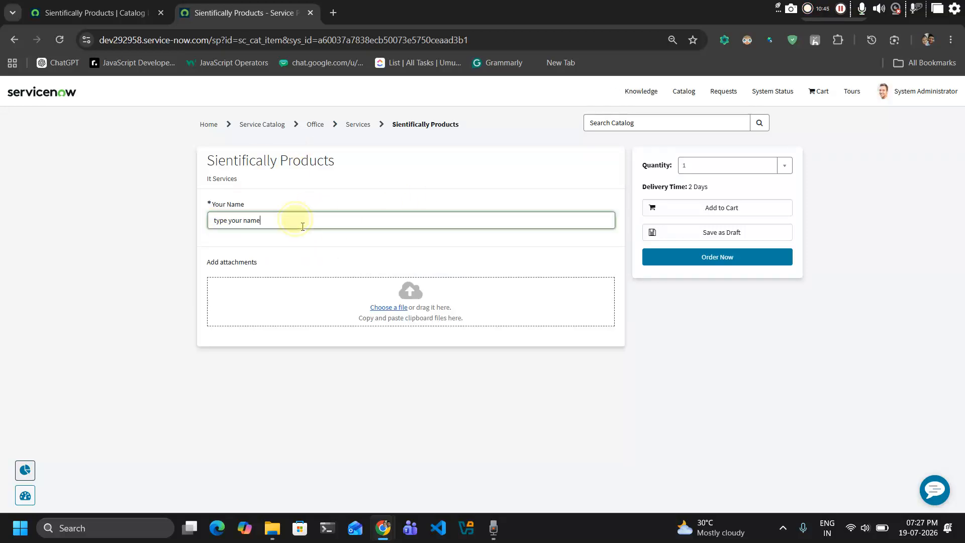
drag(303, 227, 149, 243)
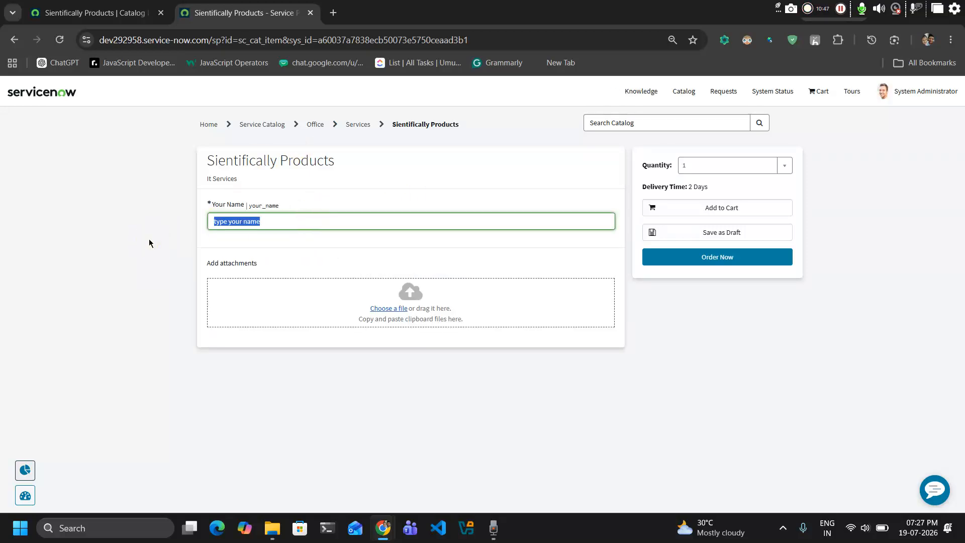
click(149, 239)
click(291, 203)
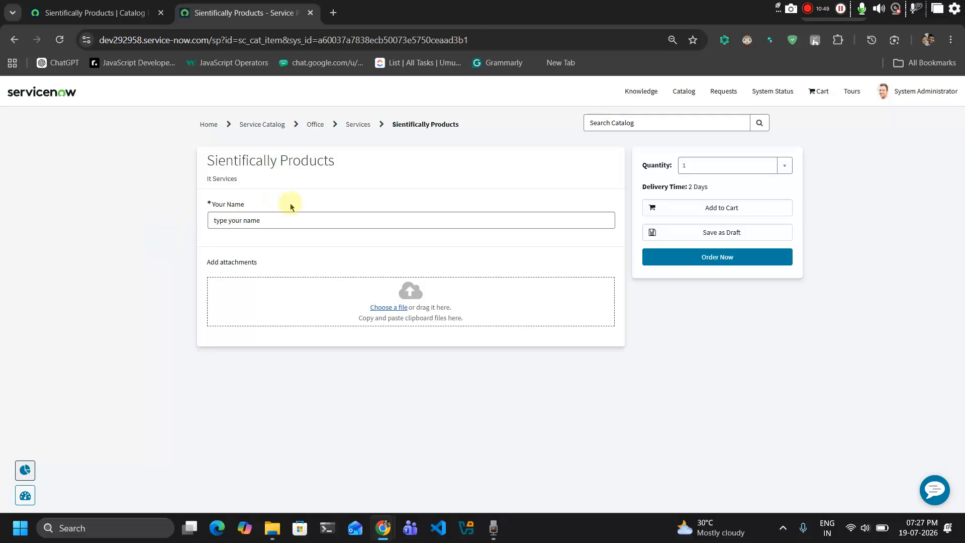
Replace the default text in the order form's "Your Name" field with the requester's name
double_click(278, 215)
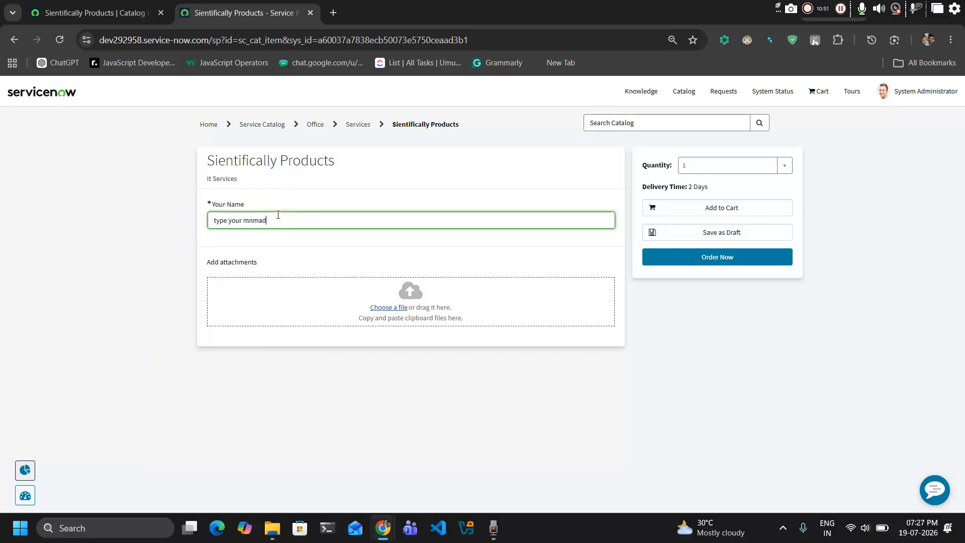
key(ctrl+a)
key(BackSpace)
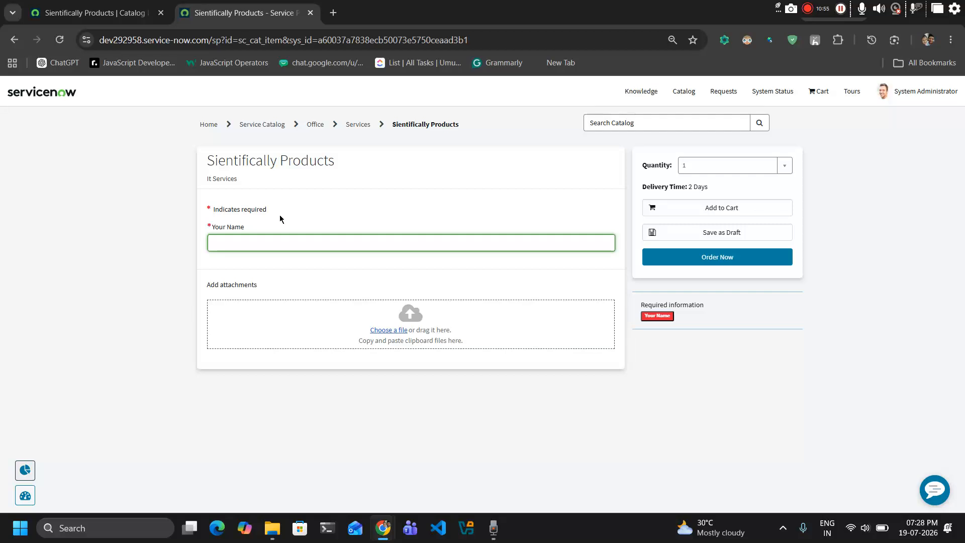
text(Imran)
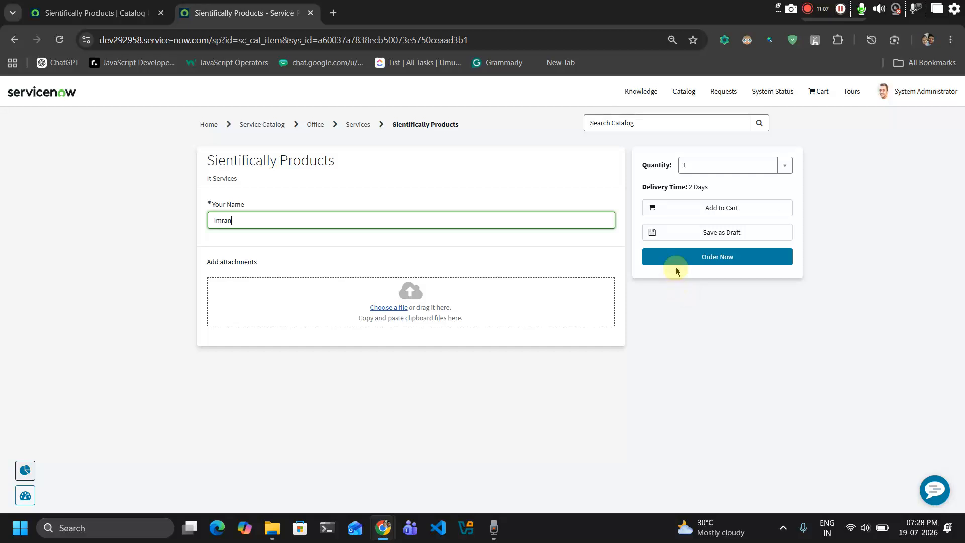
Hide the 'Add to Cart' option in the catalog item's portal settings and save the record
click(73, 4)
scroll(271, 327, down, 2)
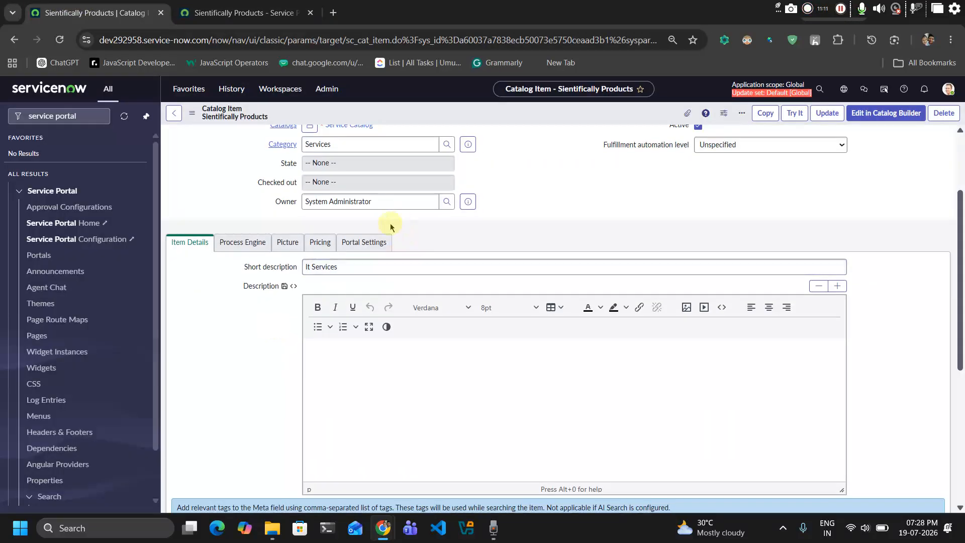
click(372, 242)
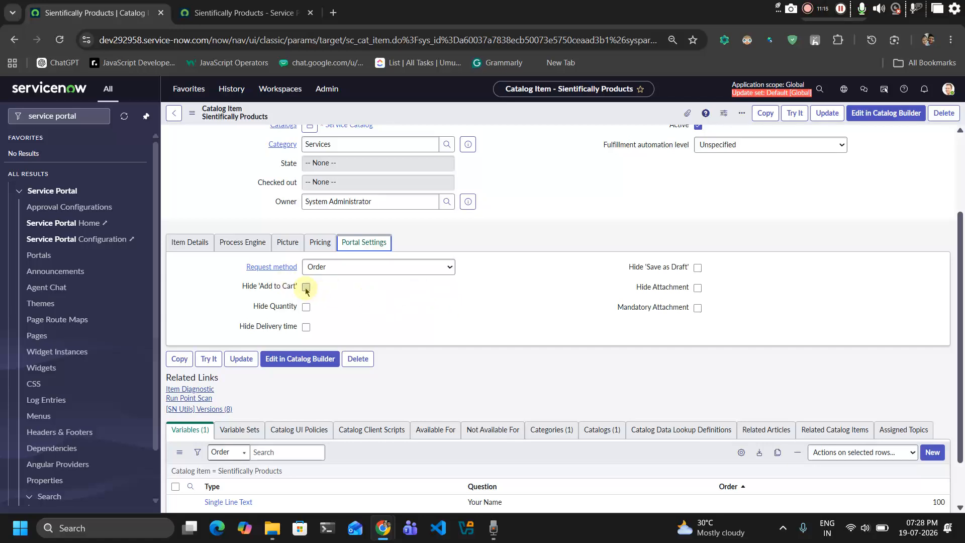
key(ctrl+s)
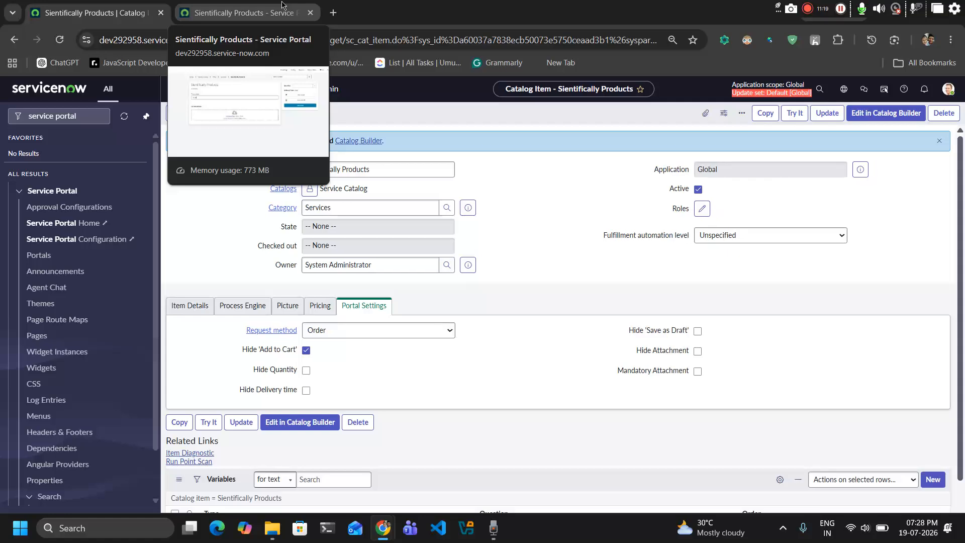
Reload the item's Service Portal order form to check whether 'Add to Cart' is still offered
click(281, 10)
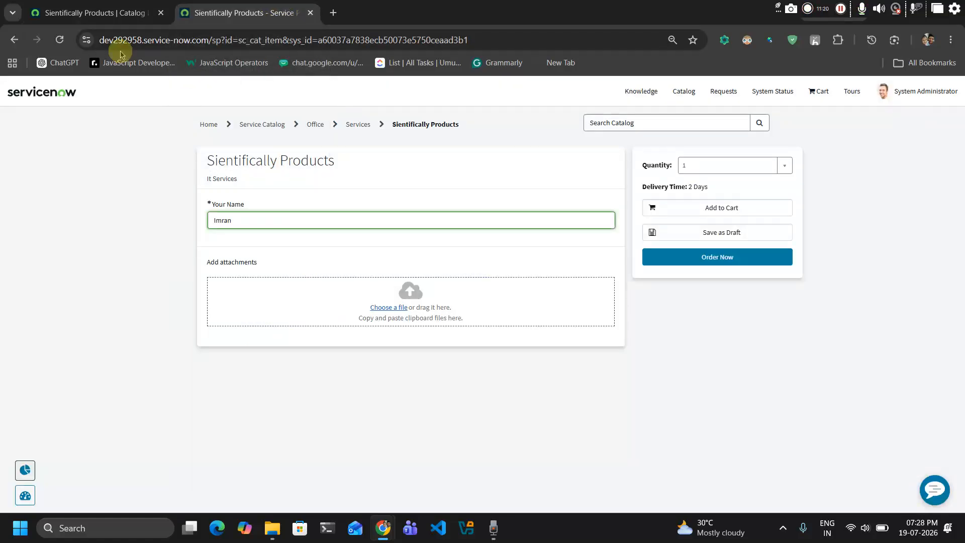
click(59, 40)
key(Return)
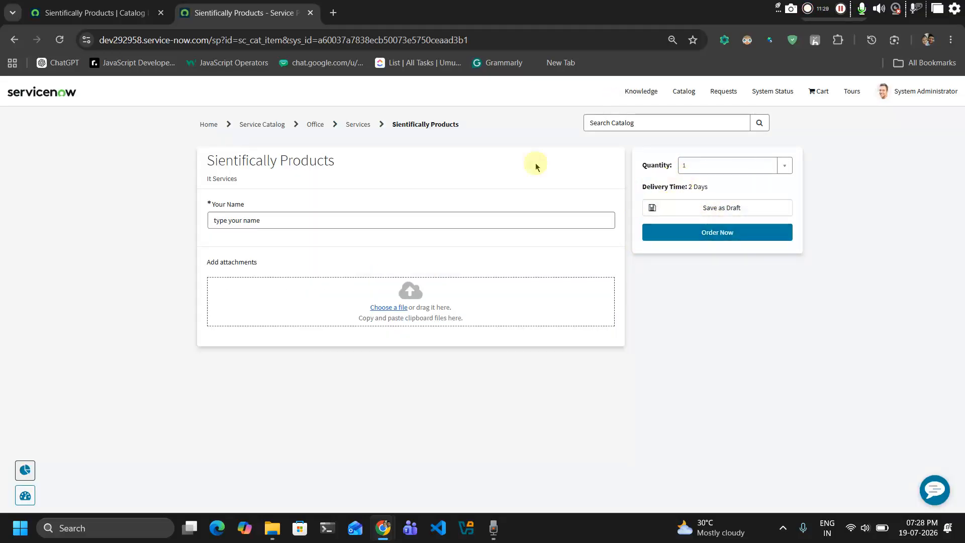
Hide 'Save as Draft', quantity, delivery time and attachments in the catalog item's portal settings and save the record
click(120, 5)
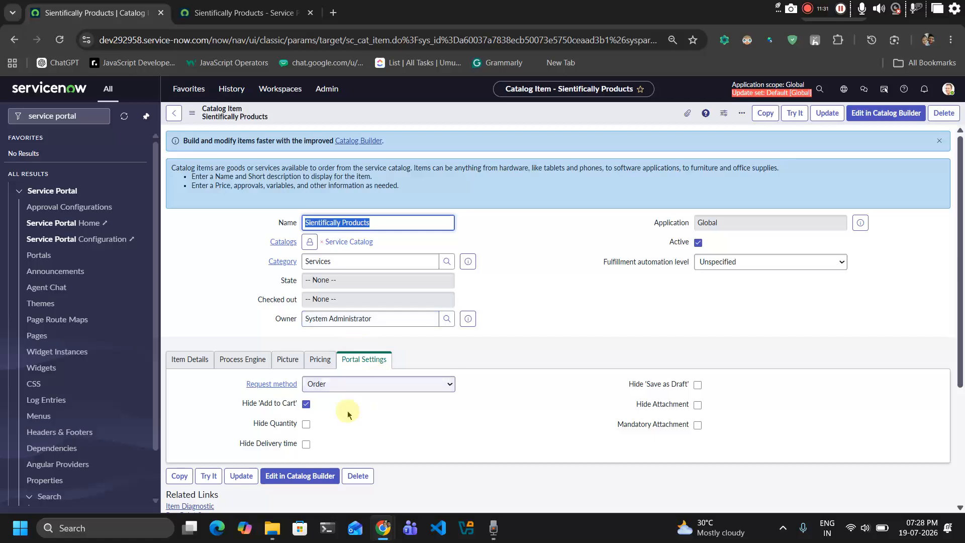
scroll(322, 412, down, 1)
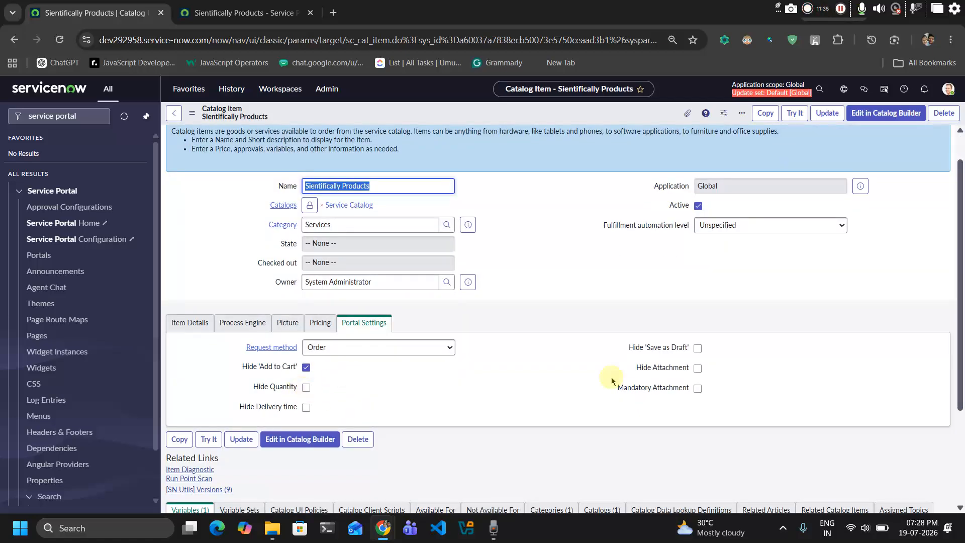
click(699, 349)
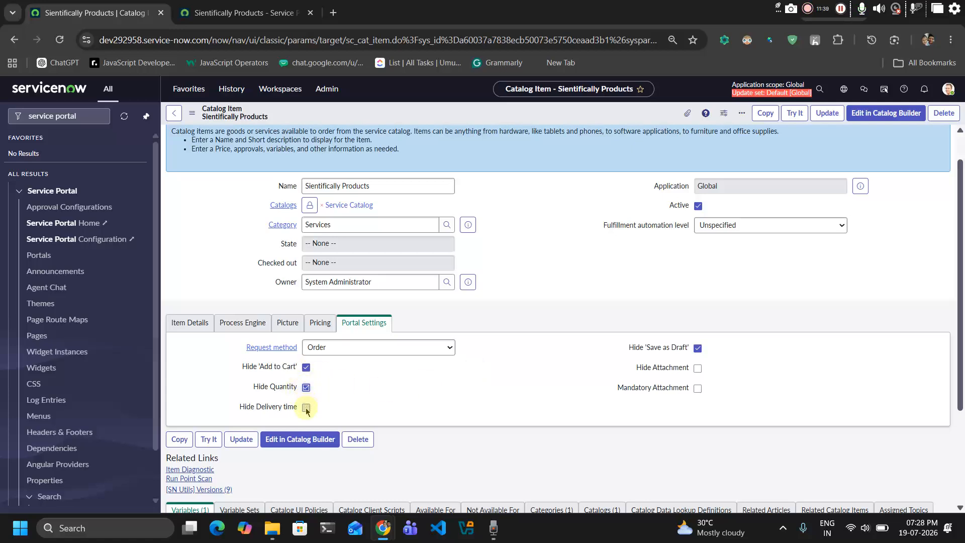
click(697, 369)
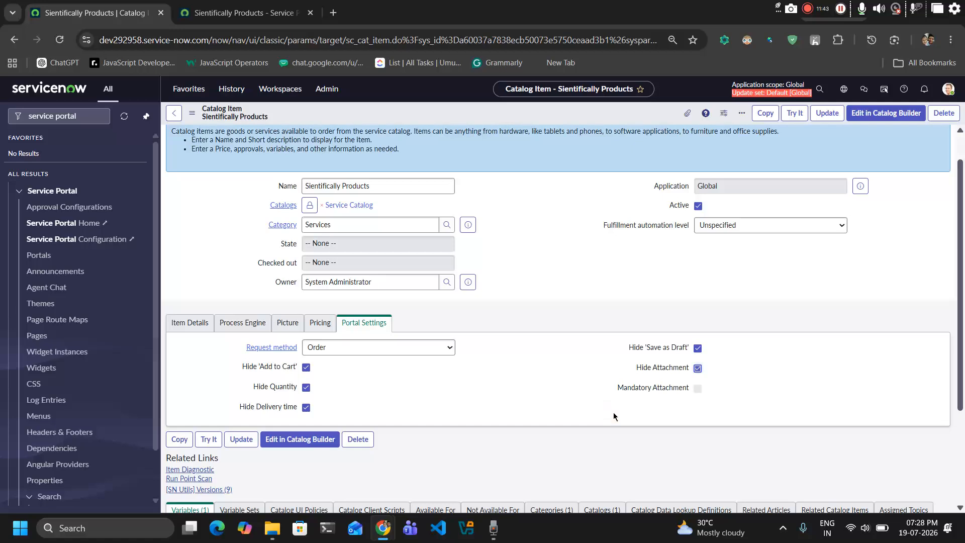
Refresh the item's portal page to check which ordering options remain
click(237, 12)
click(60, 40)
click(60, 40)
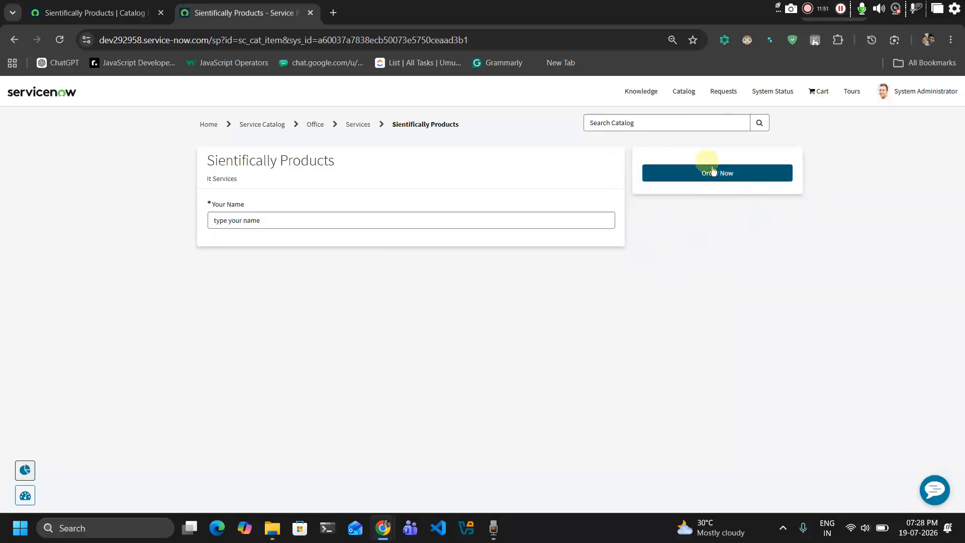
Set the item's request method to Request with delivery time hidden, save the record, and reload its portal page
click(133, 11)
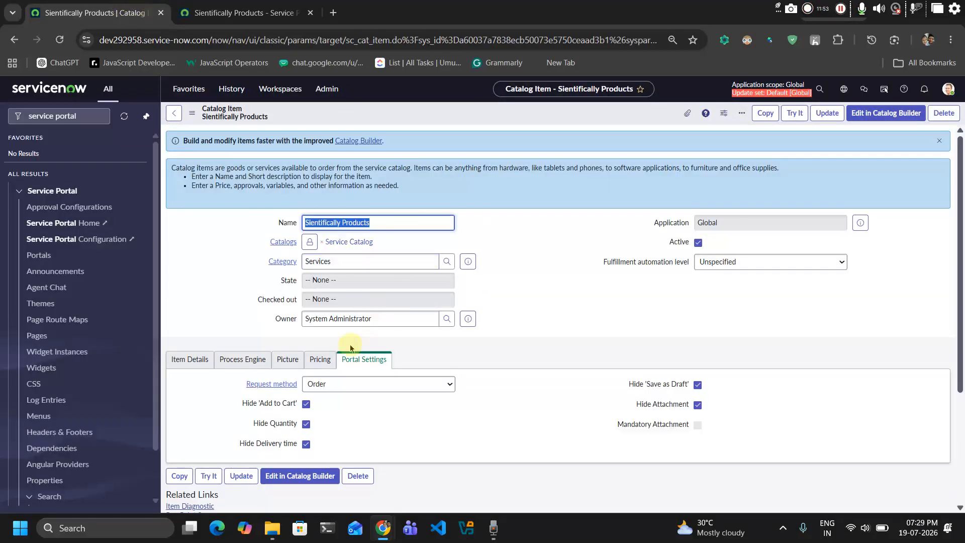
click(361, 387)
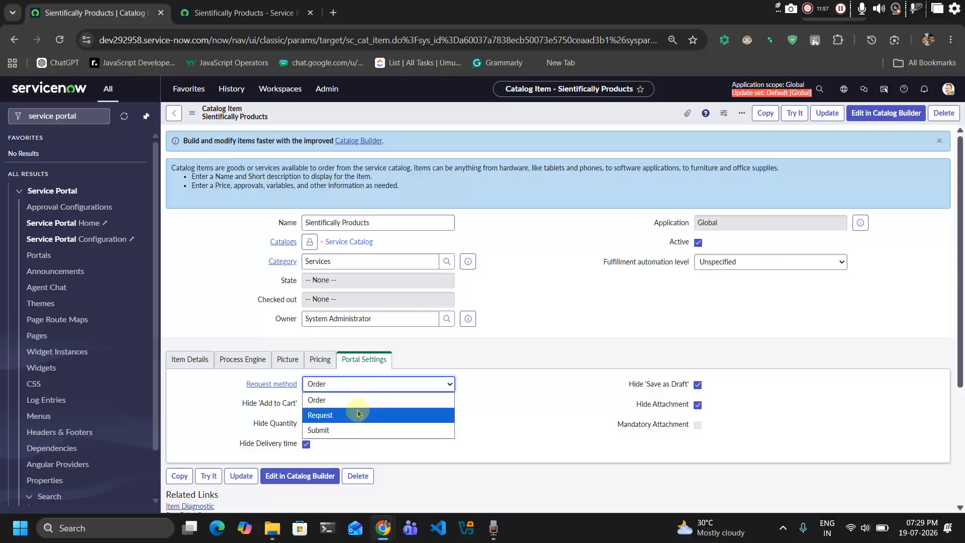
click(355, 417)
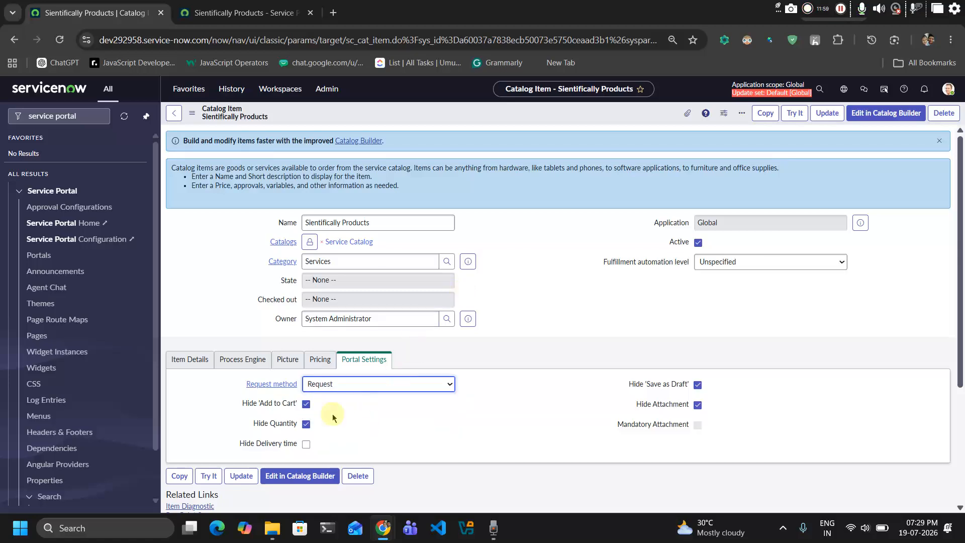
click(307, 444)
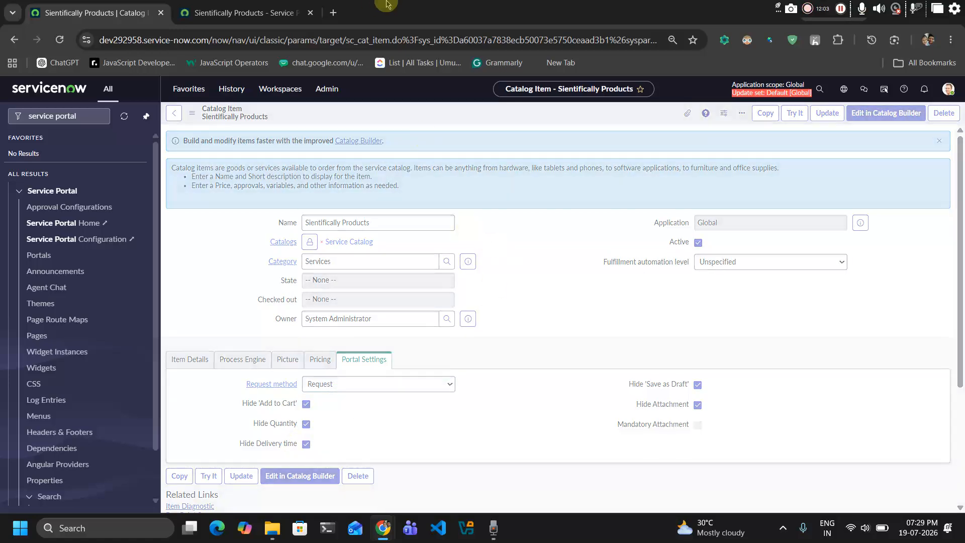
click(203, 11)
click(58, 40)
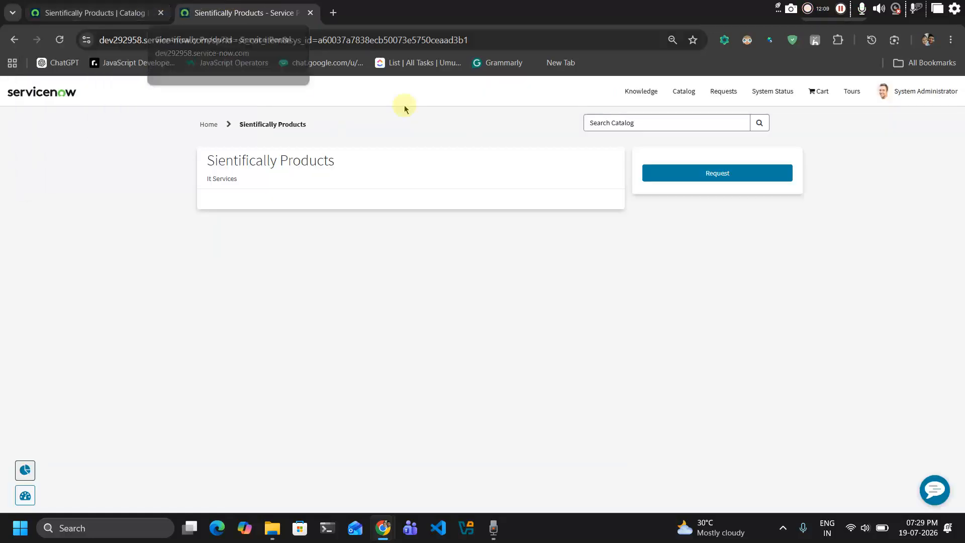
Open the catalog item's "Your Name" variable record in a separate browser tab
click(86, 4)
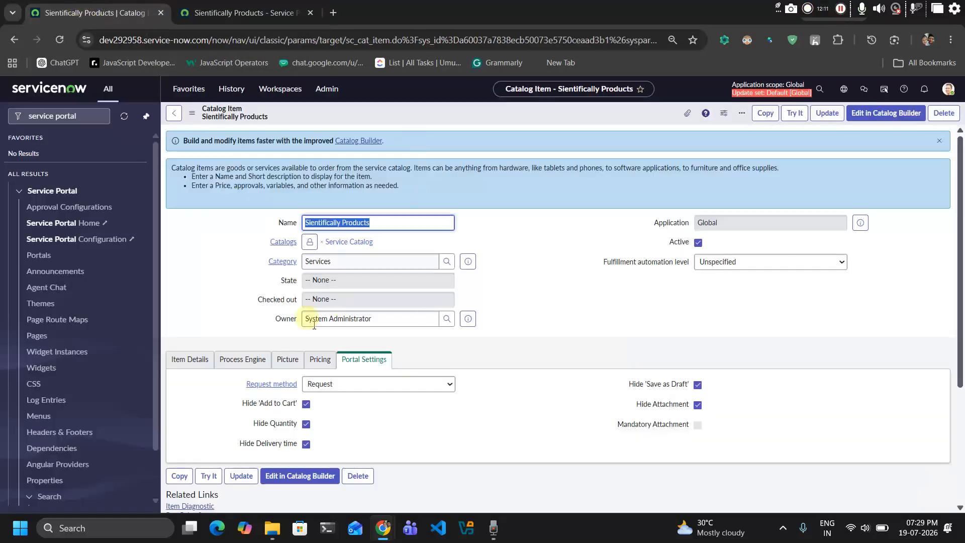
scroll(309, 326, down, 3)
middle_click(240, 442)
click(362, 13)
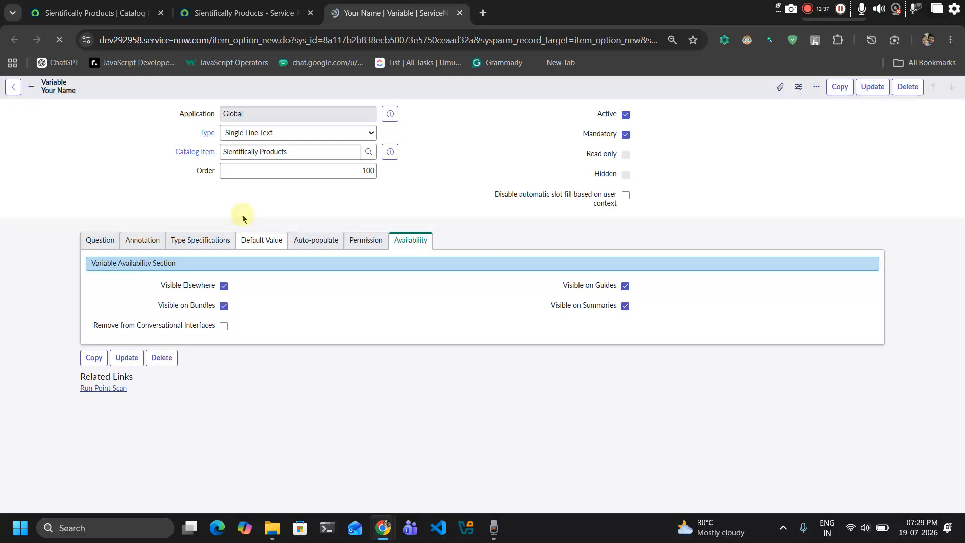
Clear the "Your Name" variable's default value, save the record, and reload the item's portal order form
click(264, 243)
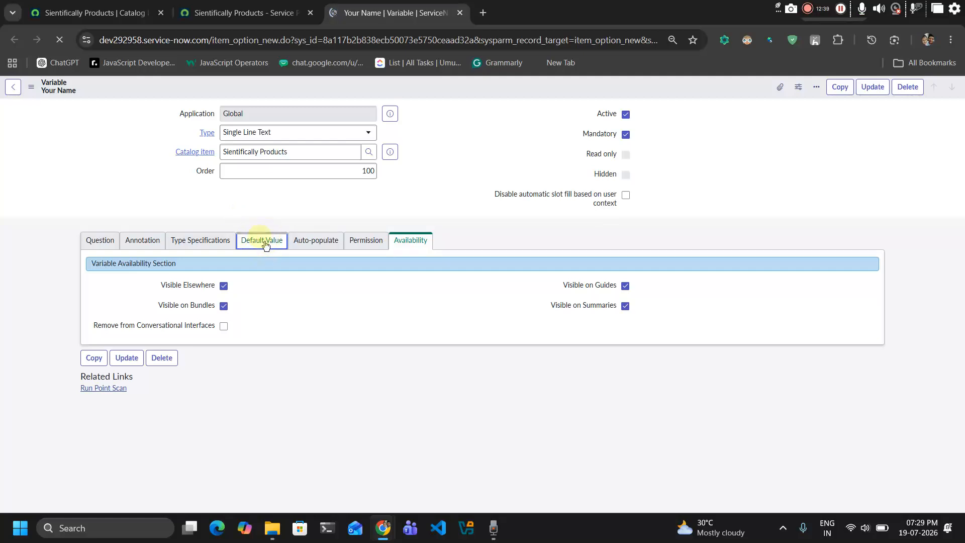
click(280, 287)
key(ctrl+a)
key(BackSpace)
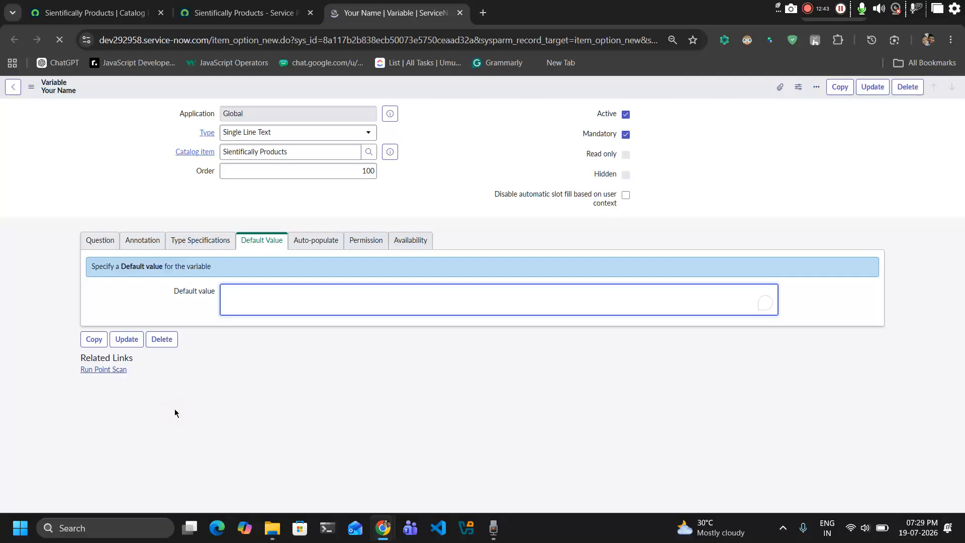
key(ctrl+s)
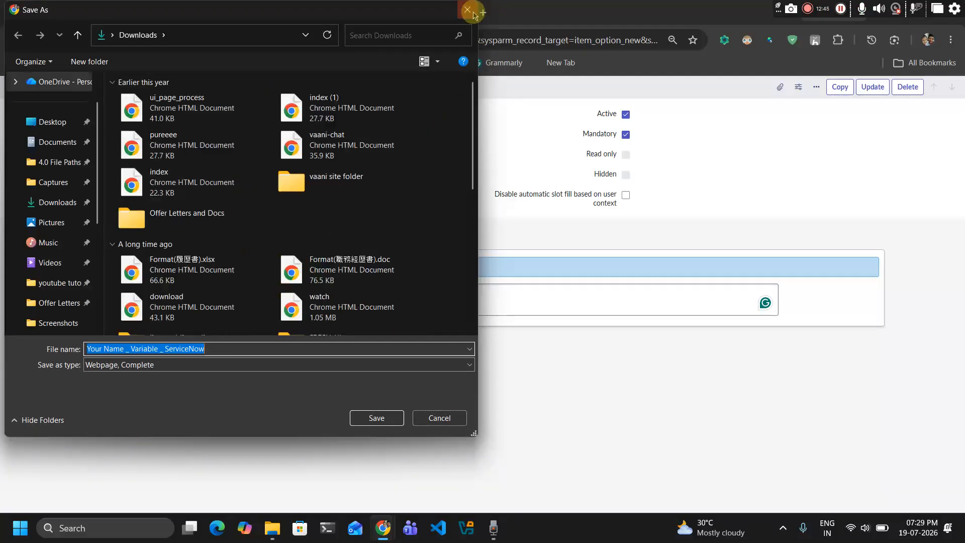
click(471, 11)
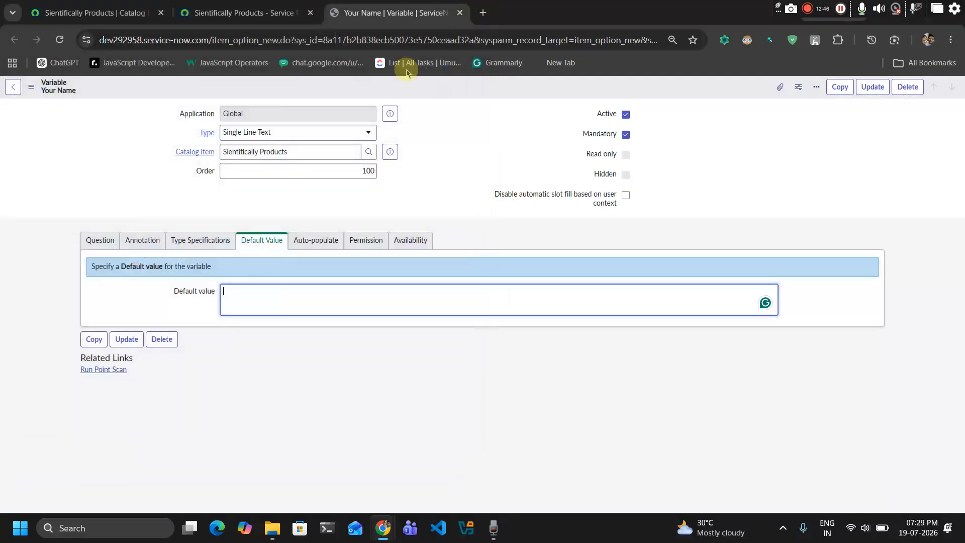
right_click(466, 85)
click(485, 88)
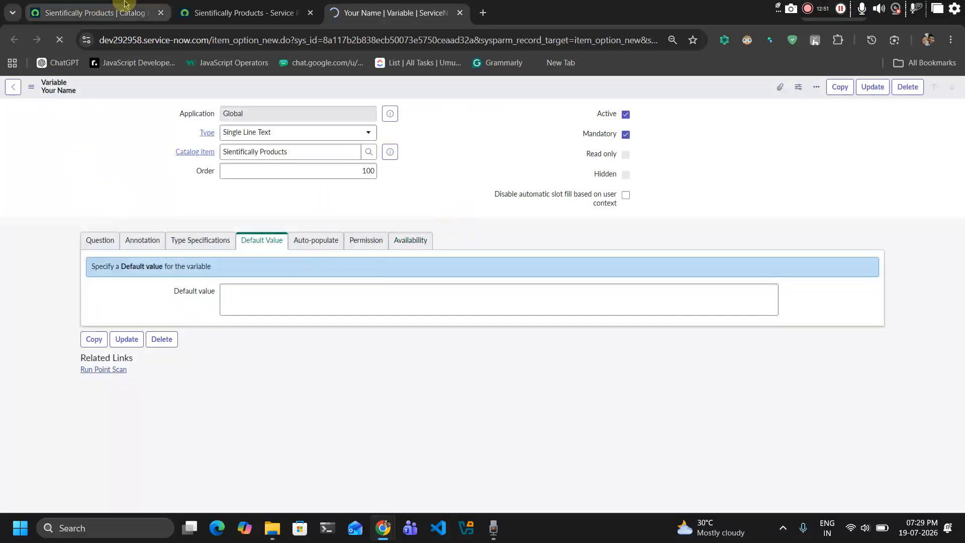
click(240, 4)
click(60, 40)
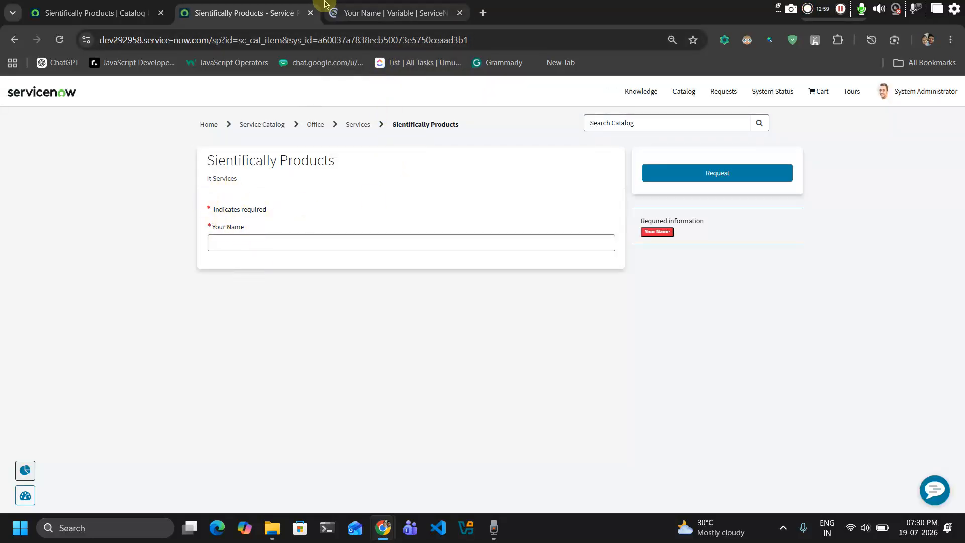
Deactivate the "Your Name" variable, save the record, and reload the portal order form to check the effect
click(373, 11)
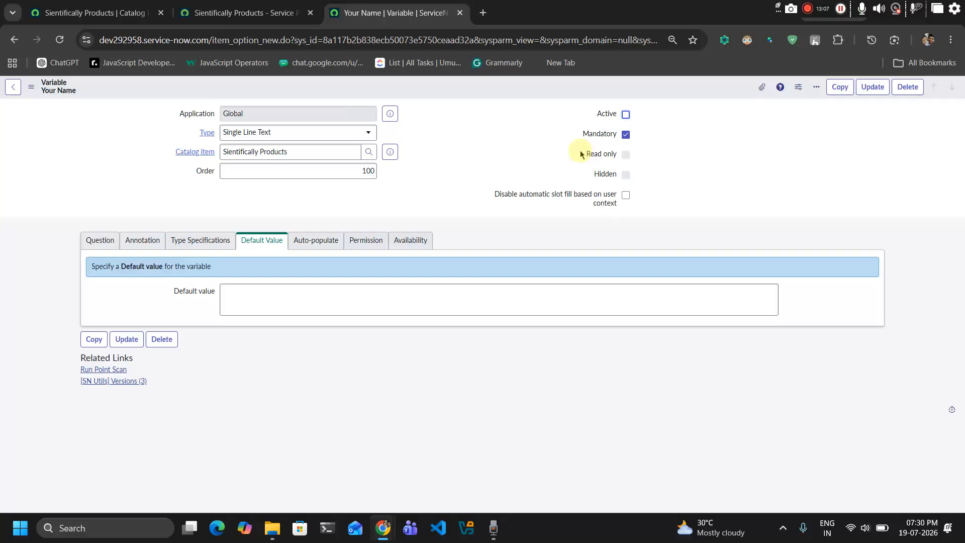
key(ctrl+s)
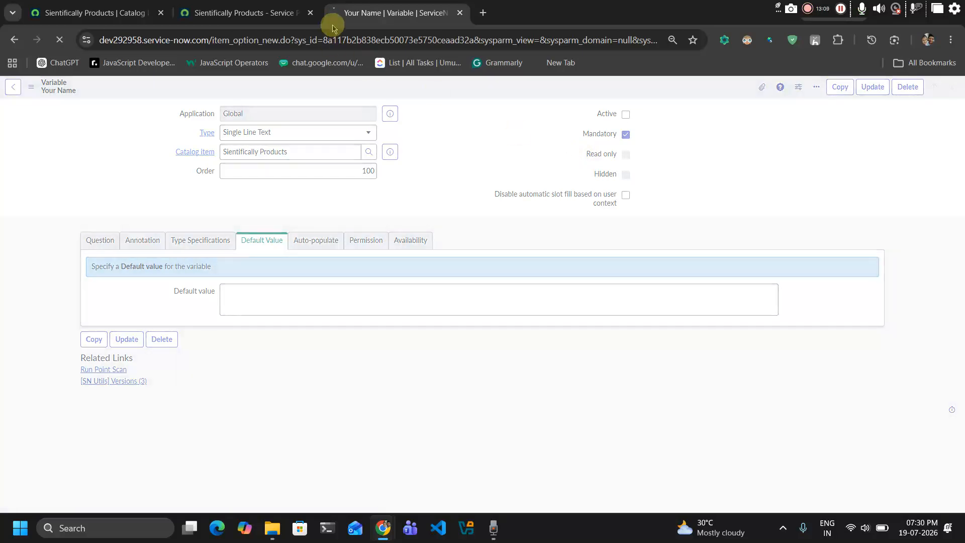
click(272, 4)
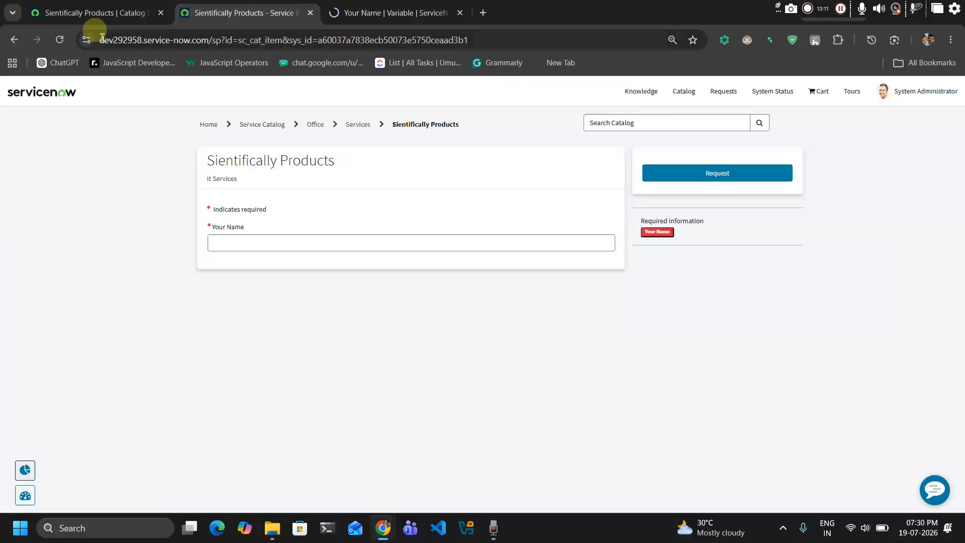
click(59, 46)
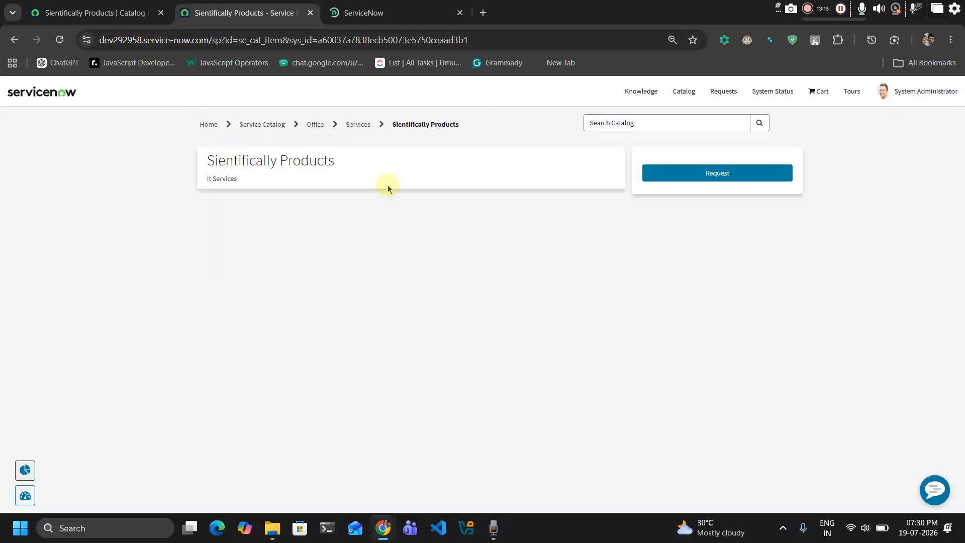
Reactivate the "Your Name" variable and save its record
click(383, 11)
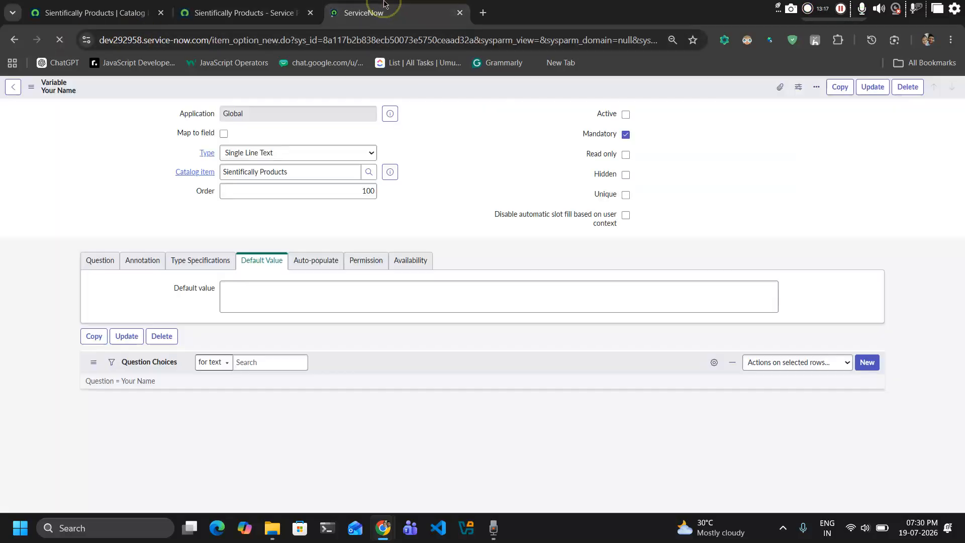
click(284, 9)
click(383, 11)
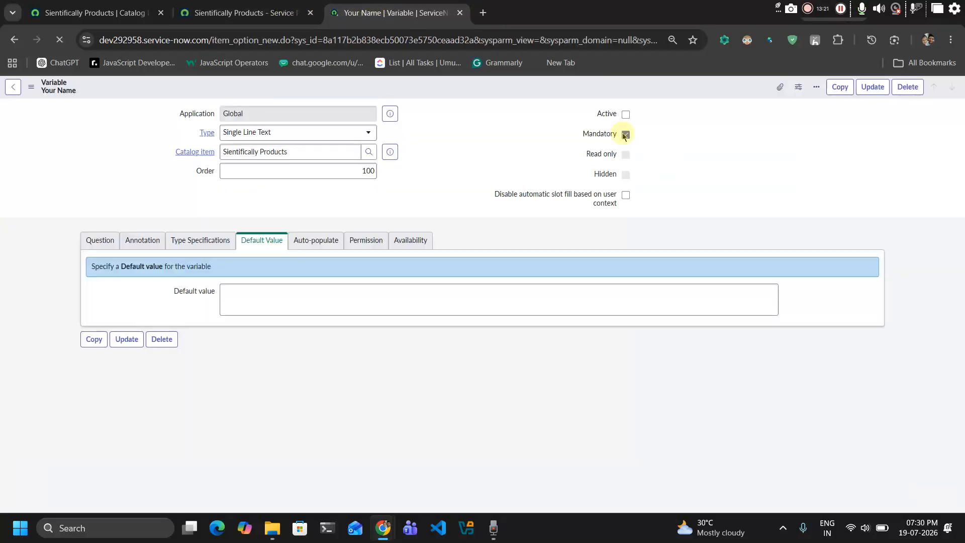
click(626, 114)
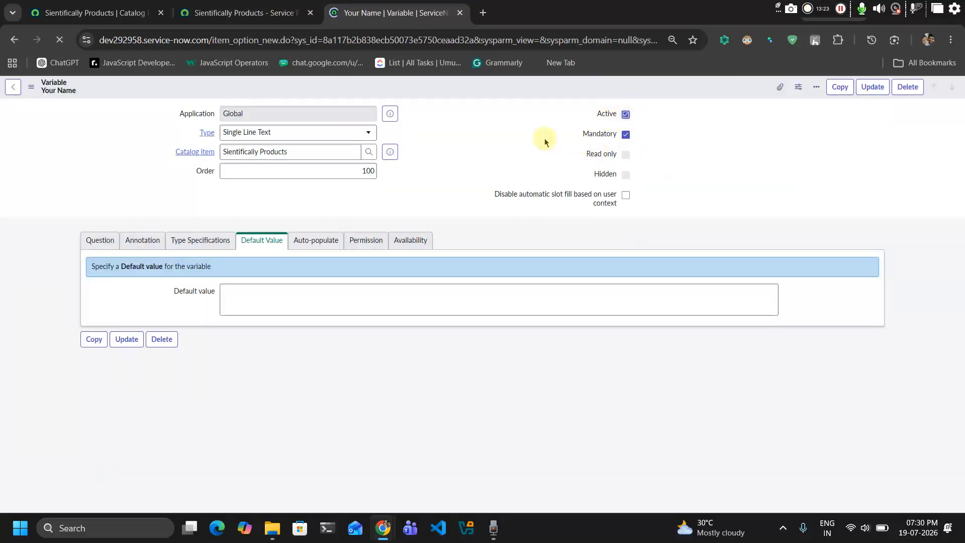
key(ctrl+s)
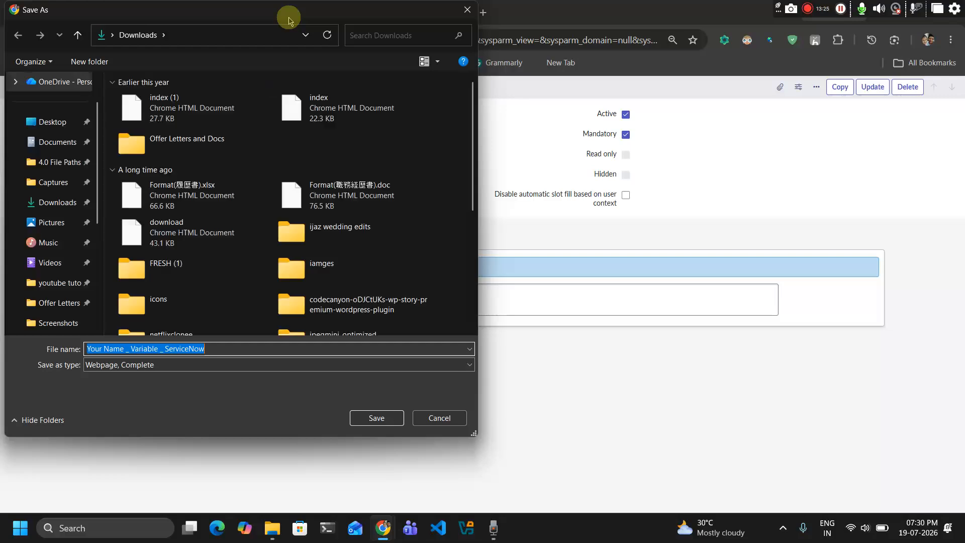
click(467, 10)
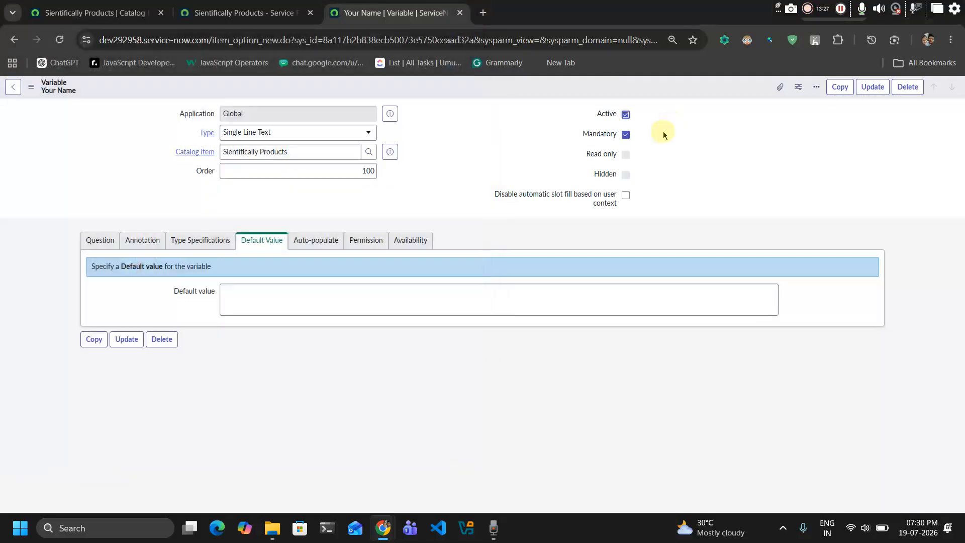
key(ctrl+s)
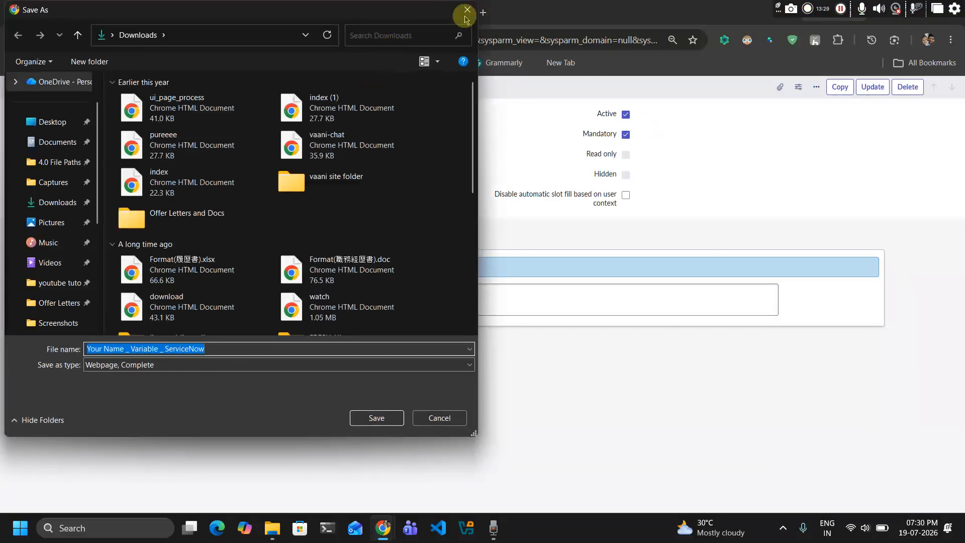
click(466, 17)
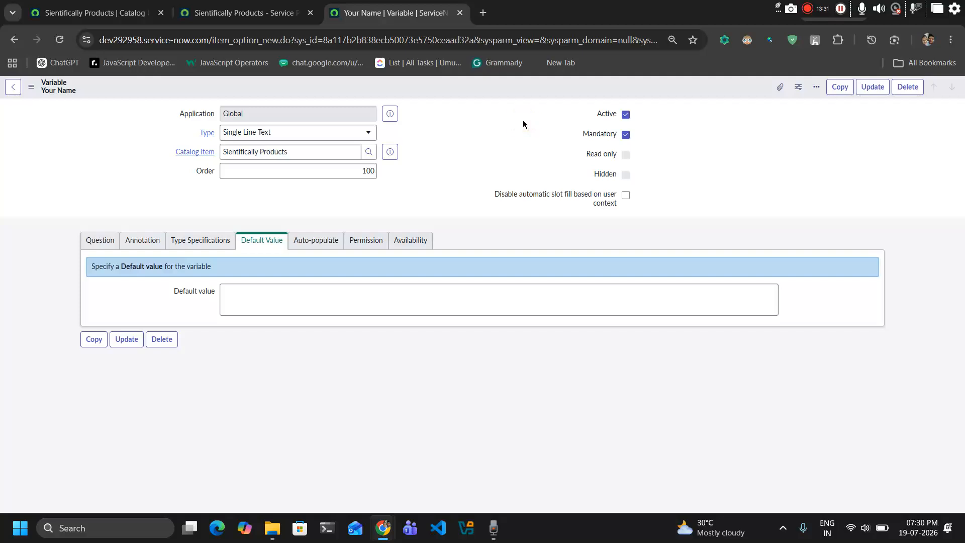
right_click(523, 119)
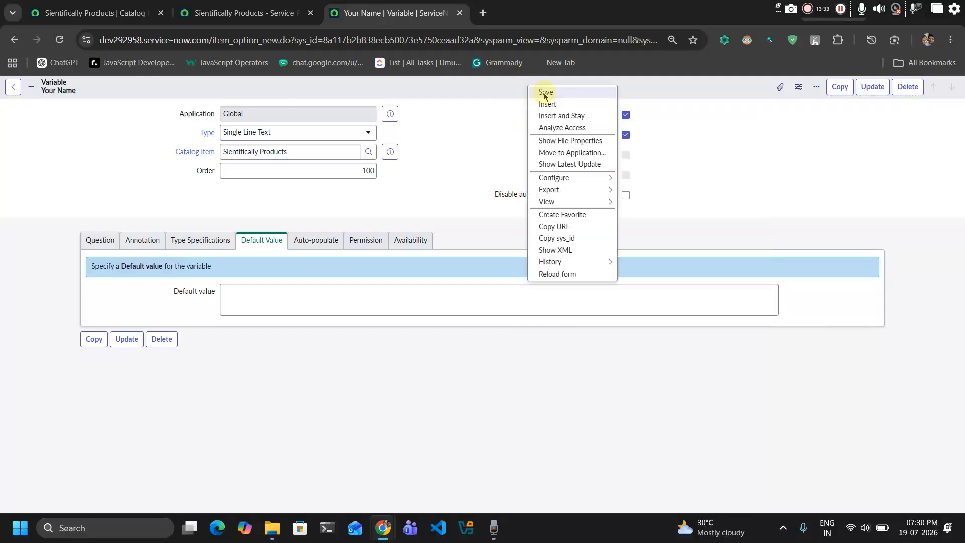
click(545, 94)
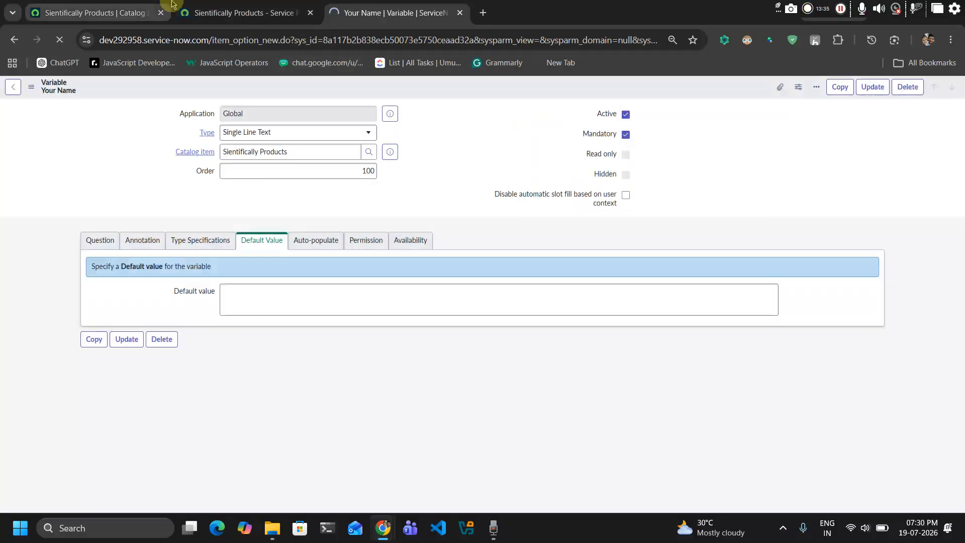
Reload the Sientifically Products order form in the Service Portal to check the reactivated variable
click(216, 6)
click(59, 44)
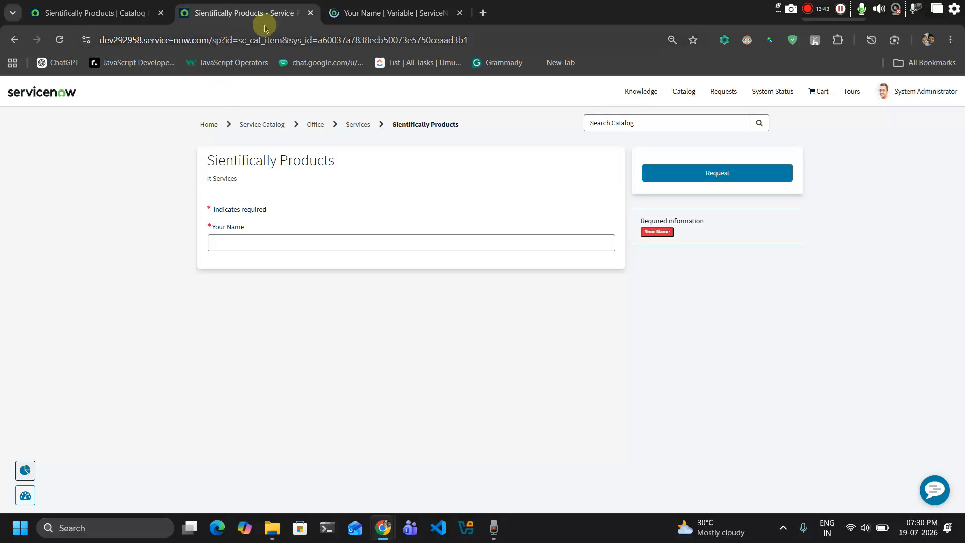
click(213, 36)
double_click(216, 40)
click(159, 107)
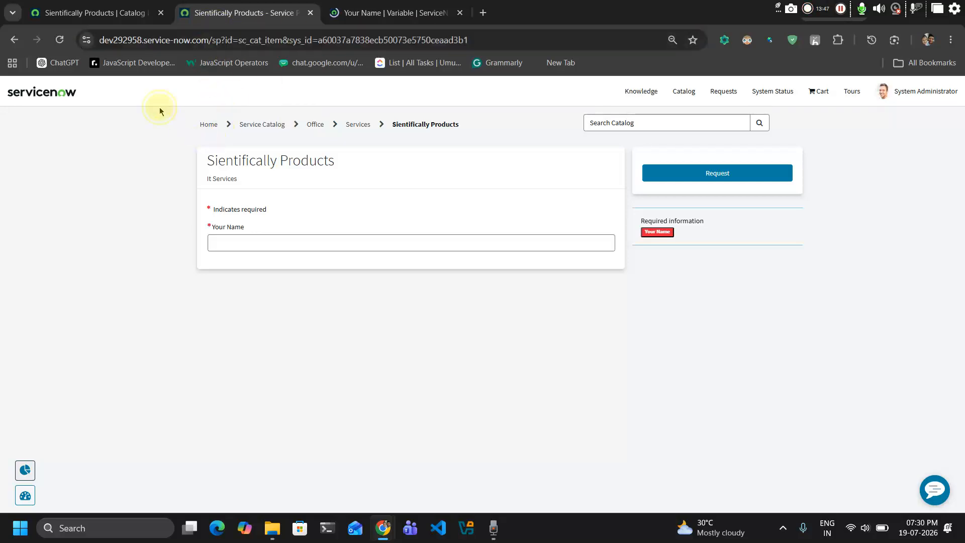
Find Employee Center in the navigator, open it in its own browser tab, and place that tab after the Service Portal one
click(75, 12)
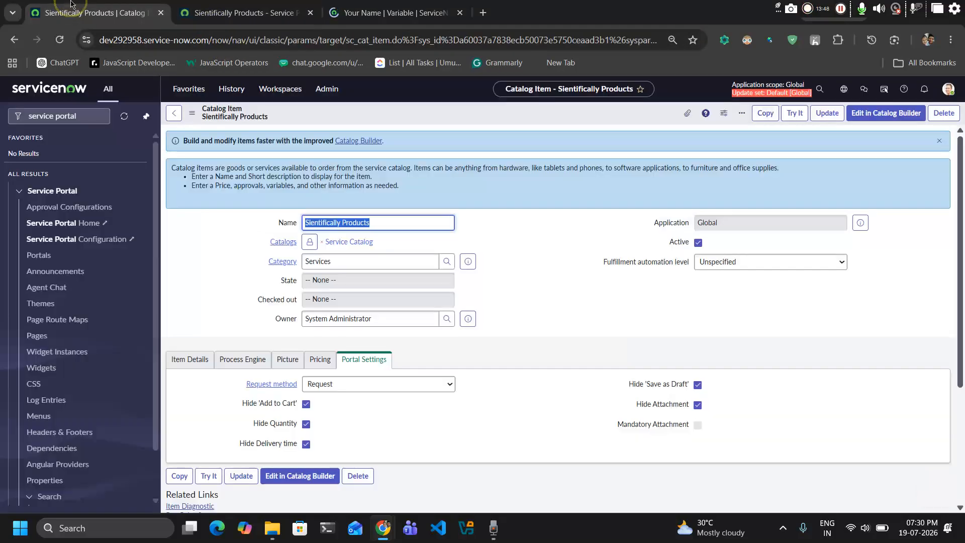
click(87, 114)
text(emplo)
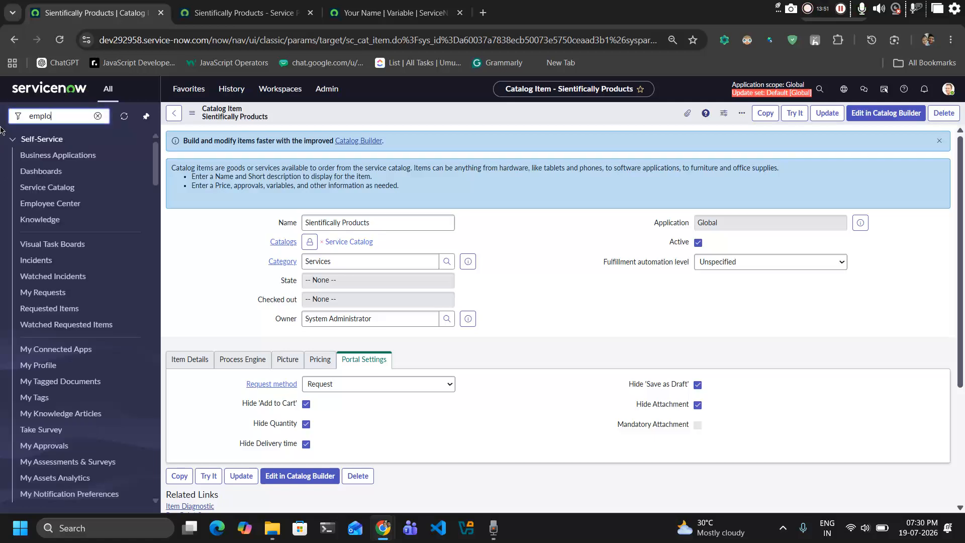
click(71, 208)
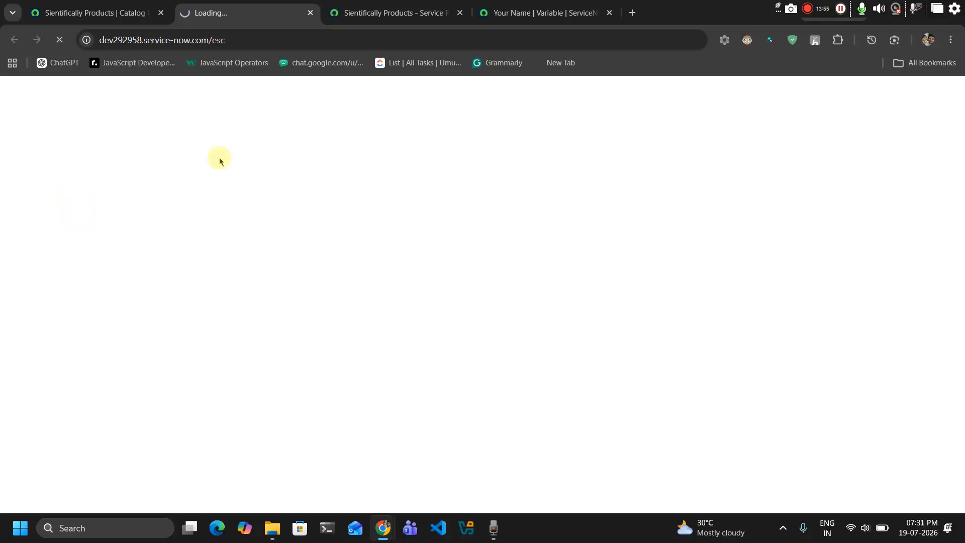
drag(255, 8, 409, 6)
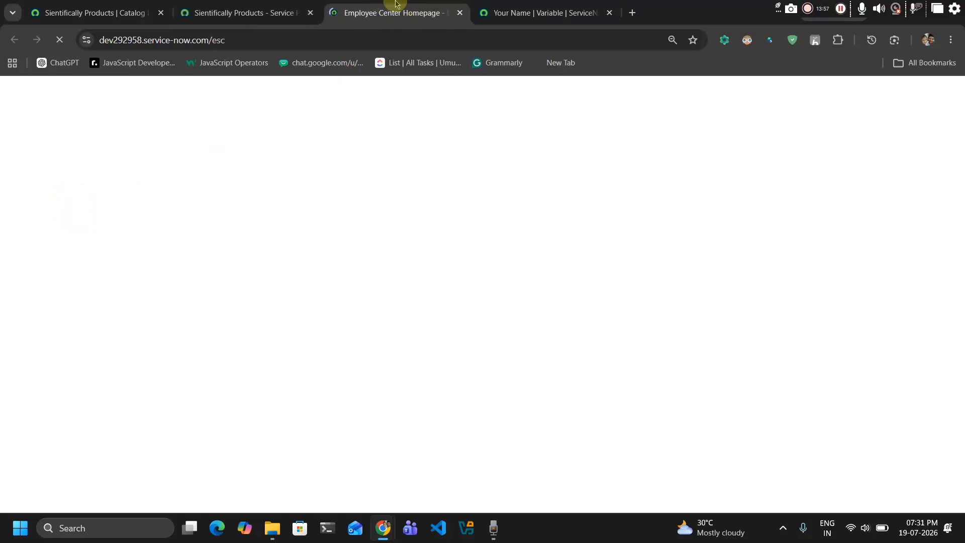
Copy the item title from the Service Portal page and search Employee Center for "Sientifically Products"
click(273, 9)
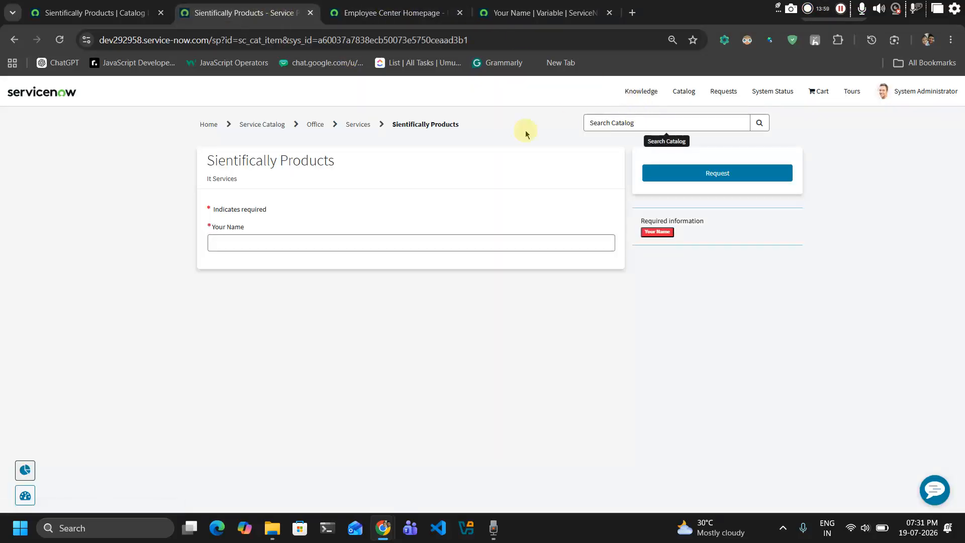
drag(404, 160, 176, 164)
key(ctrl+c)
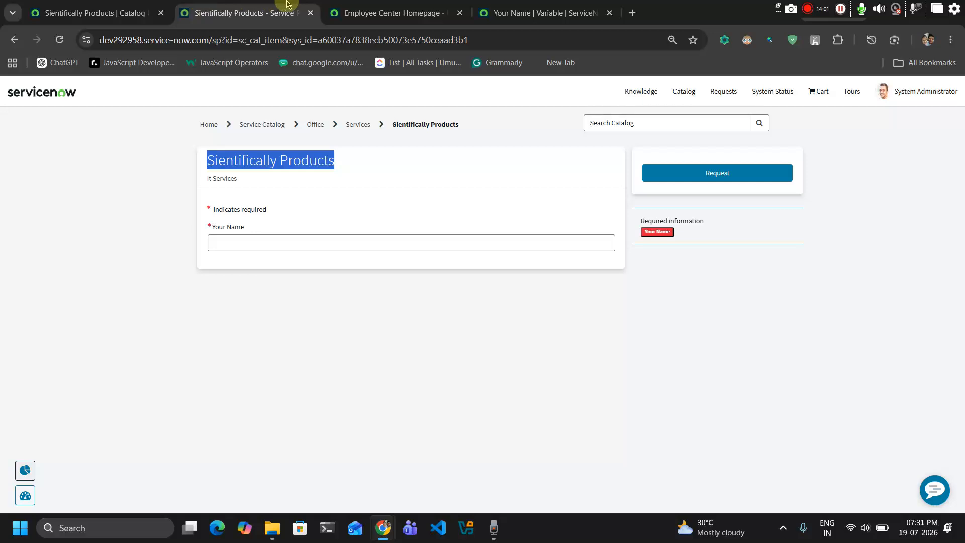
click(375, 11)
click(427, 174)
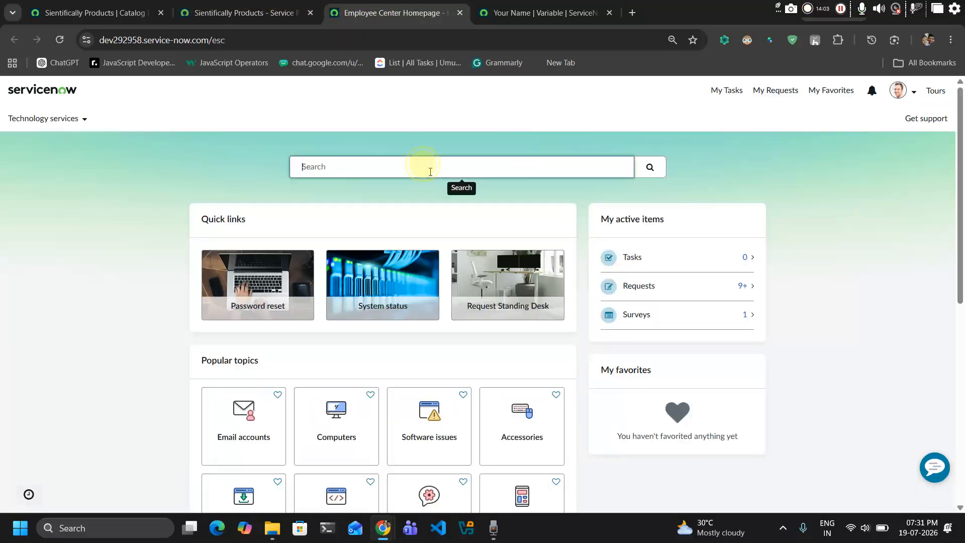
key(ctrl+v)
key(Return)
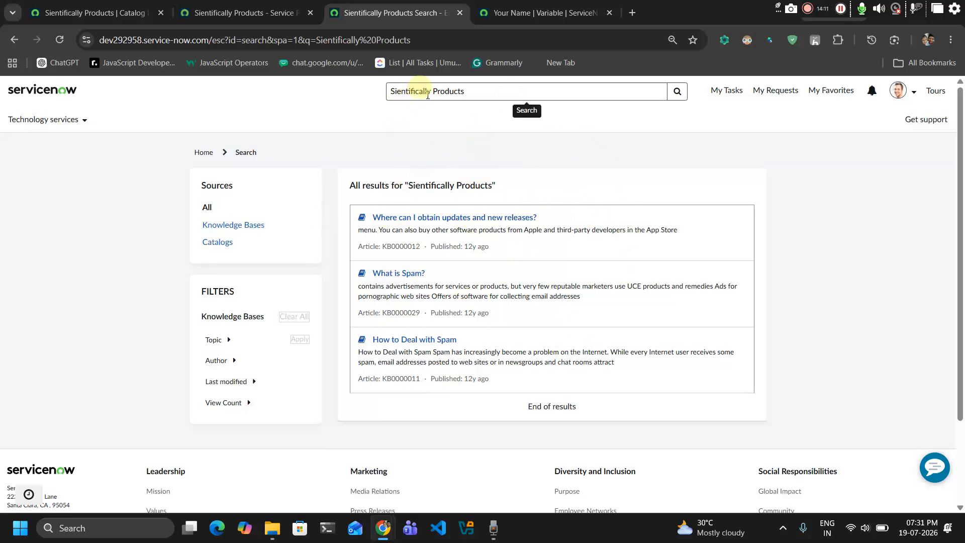
click(465, 91)
click(443, 139)
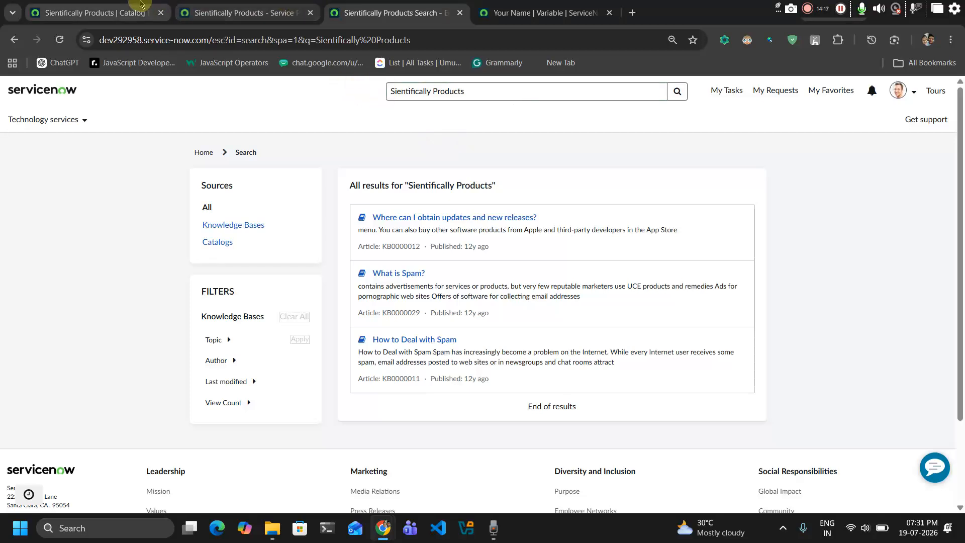
Filter the navigator for "taxono", open the Taxonomies list, and open the Employee taxonomy record
click(101, 12)
click(65, 116)
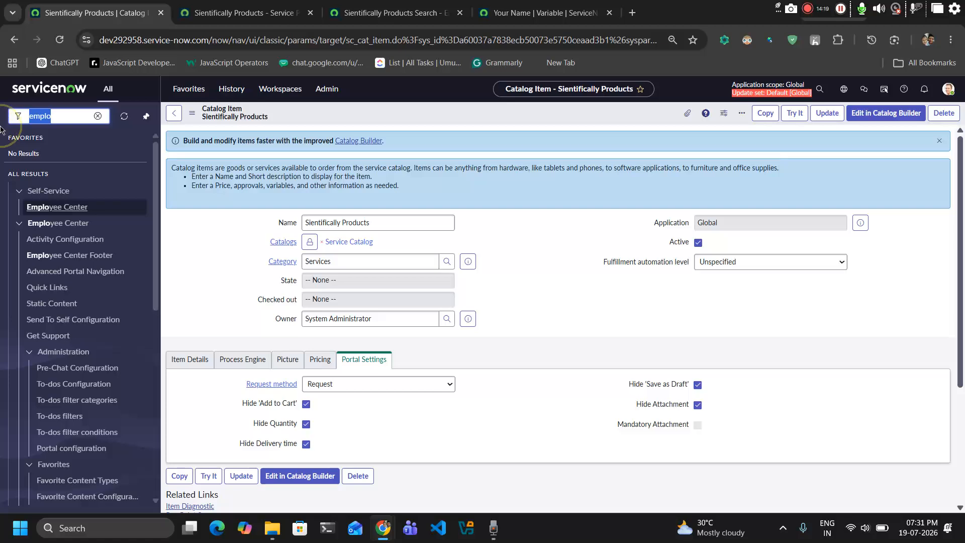
text(taxom)
key(BackSpace)
text(no)
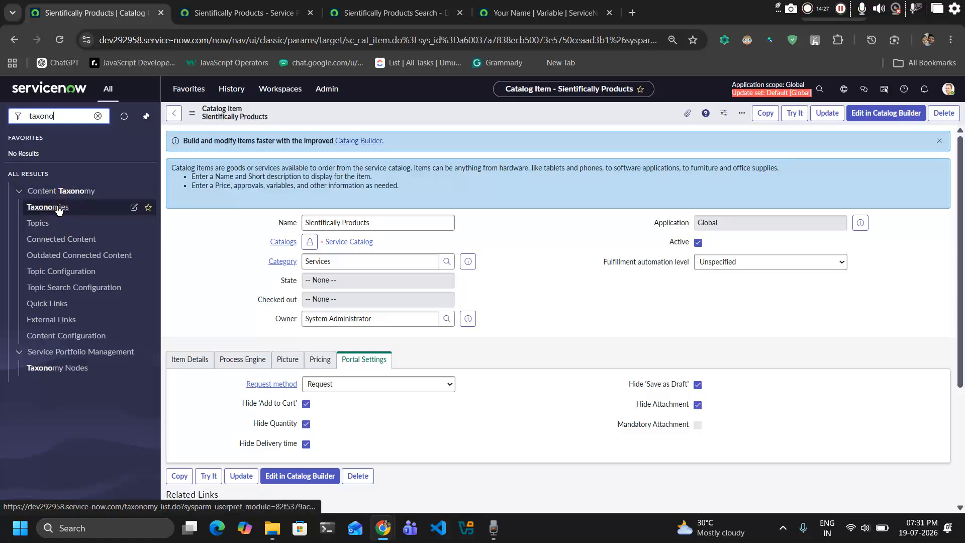
click(36, 367)
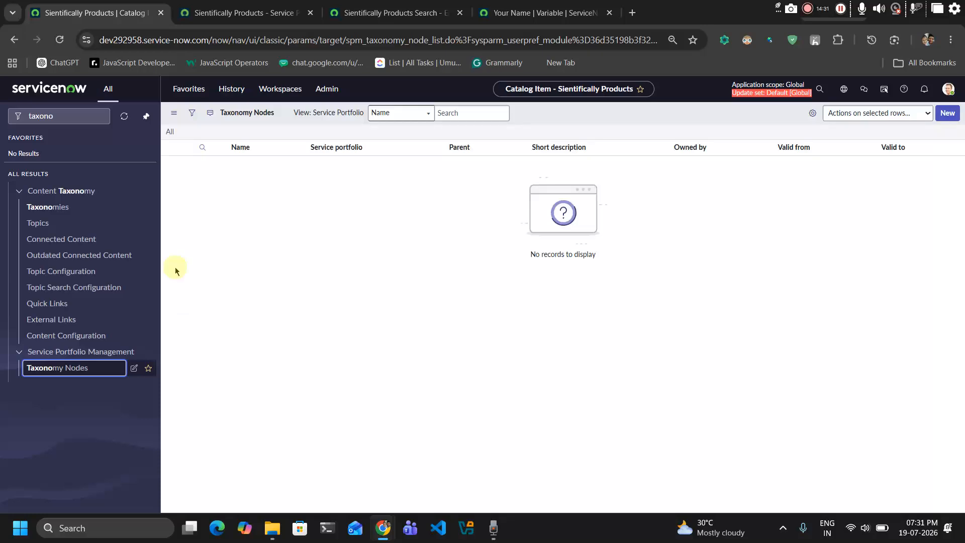
click(57, 207)
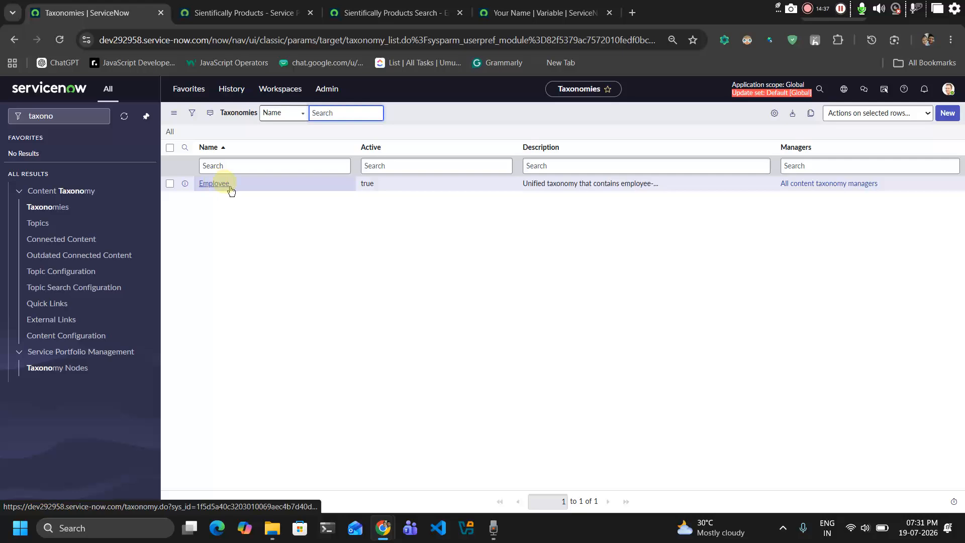
click(223, 186)
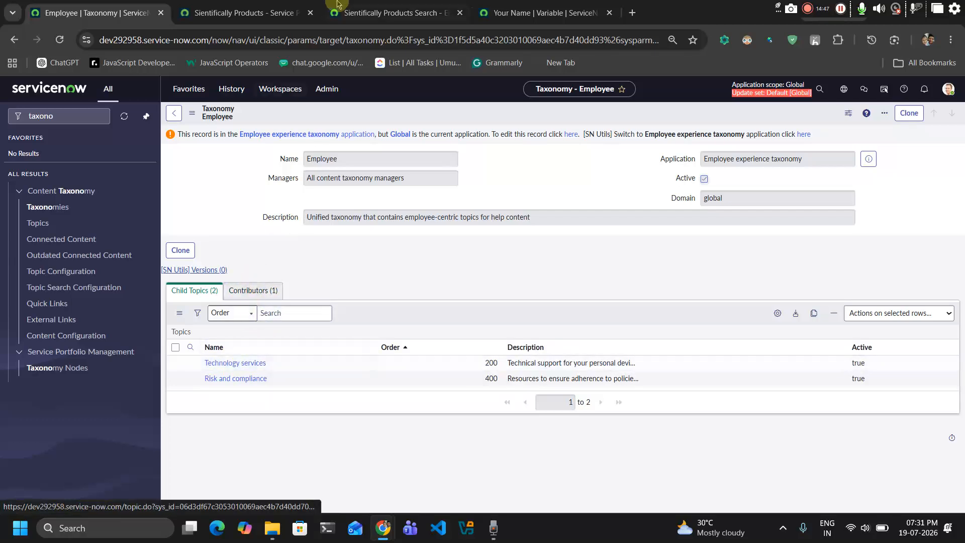
Examine the Technology services topics in Employee Center and return to the Employee taxonomy record
click(383, 13)
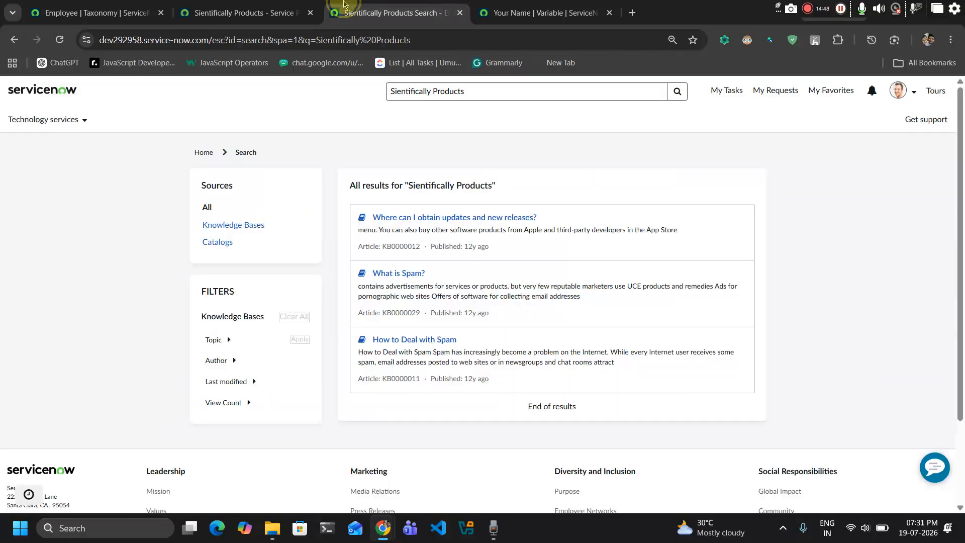
click(87, 123)
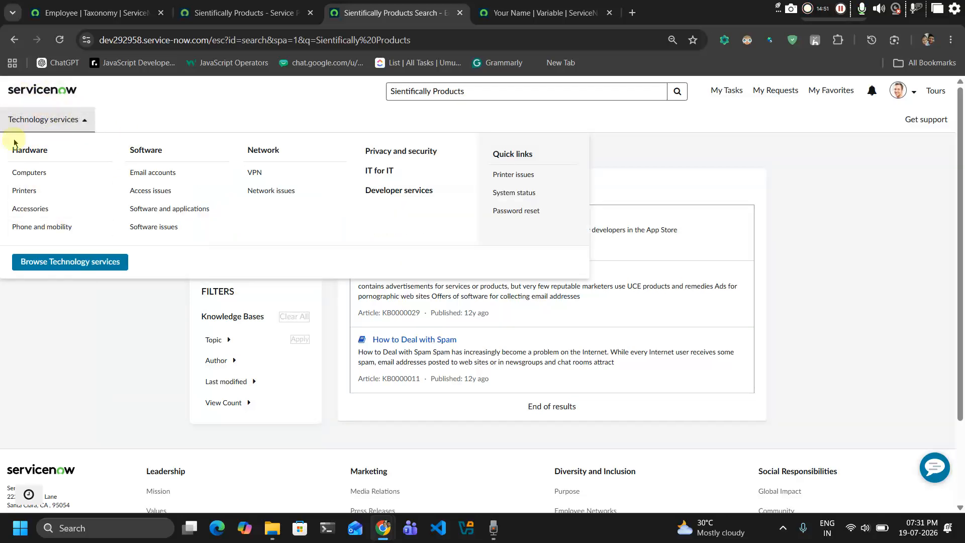
click(247, 12)
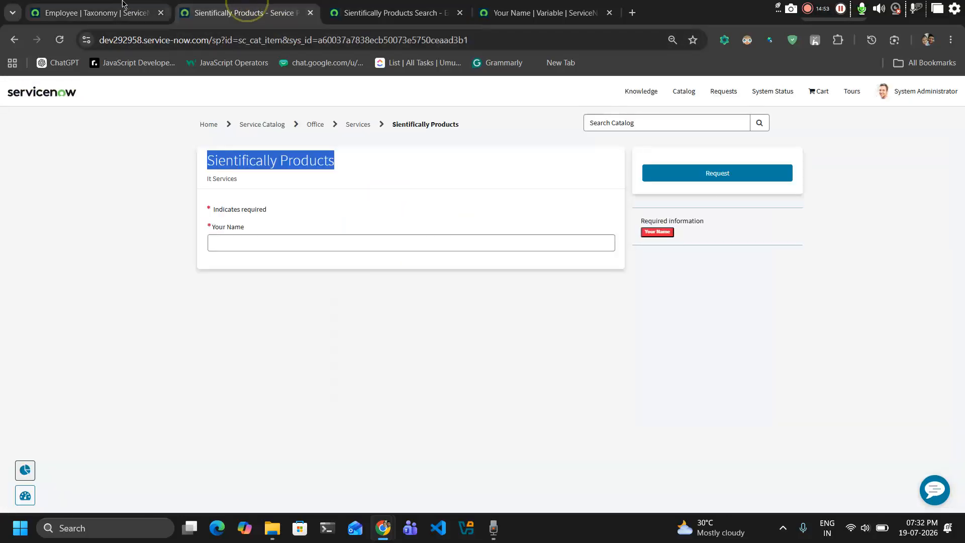
click(122, 5)
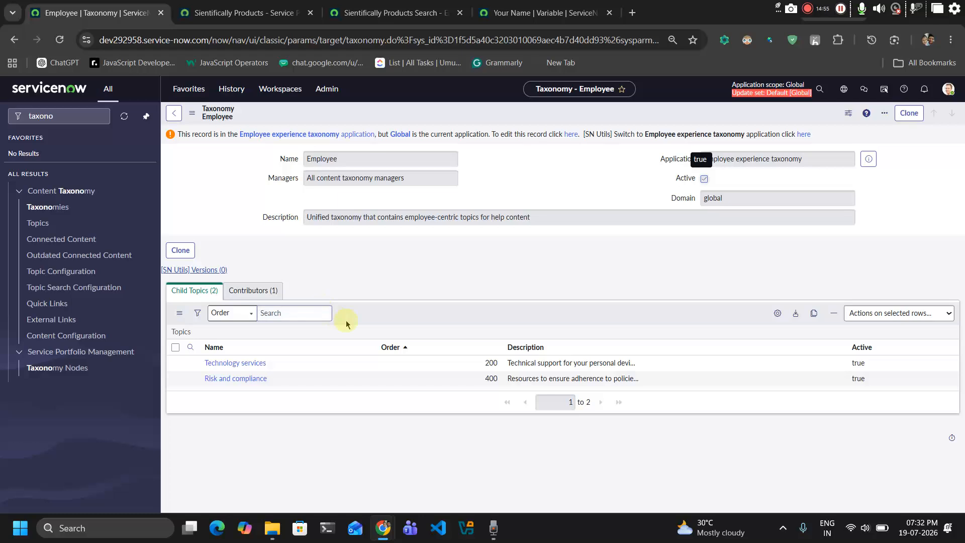
Open the Employee taxonomy's Technology services topic and start a new record in its connected content list
click(249, 363)
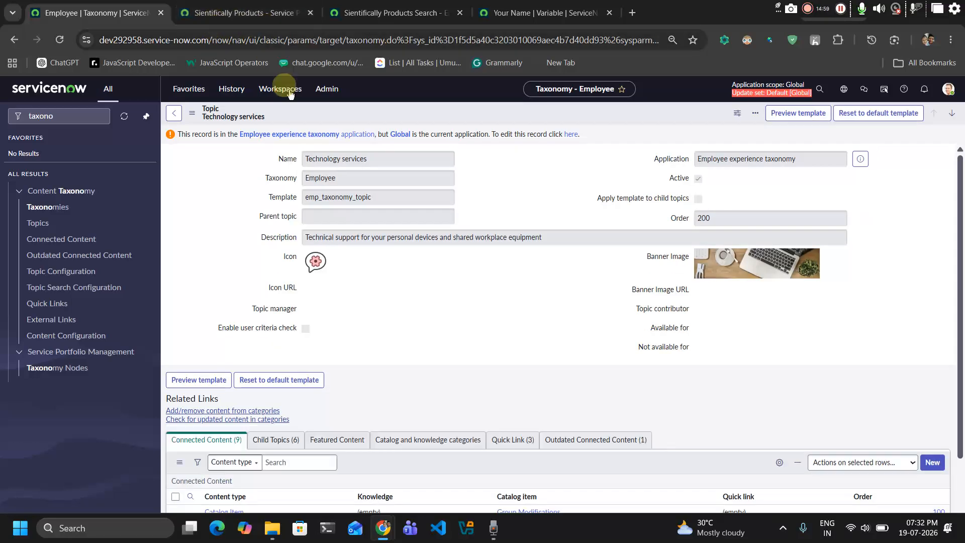
scroll(286, 309, down, 4)
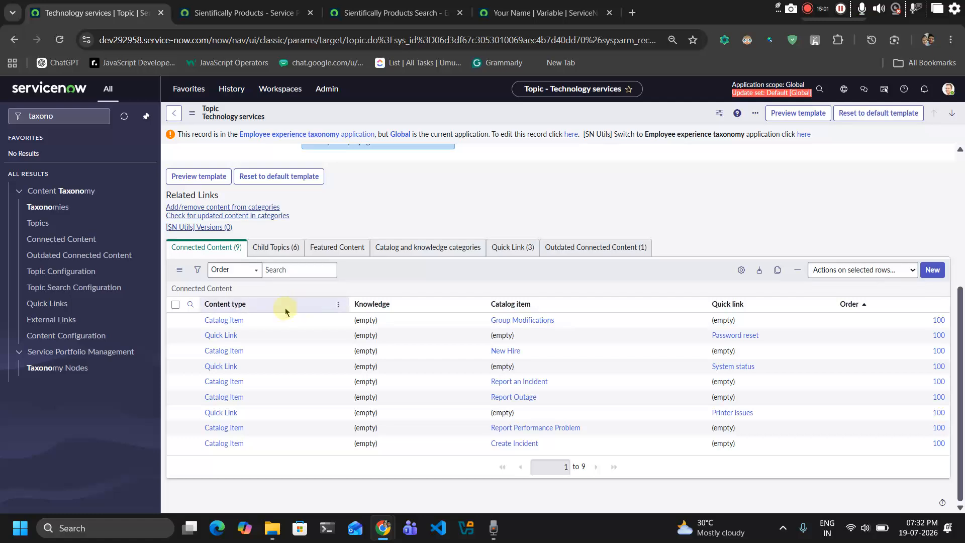
scroll(247, 206, down, 1)
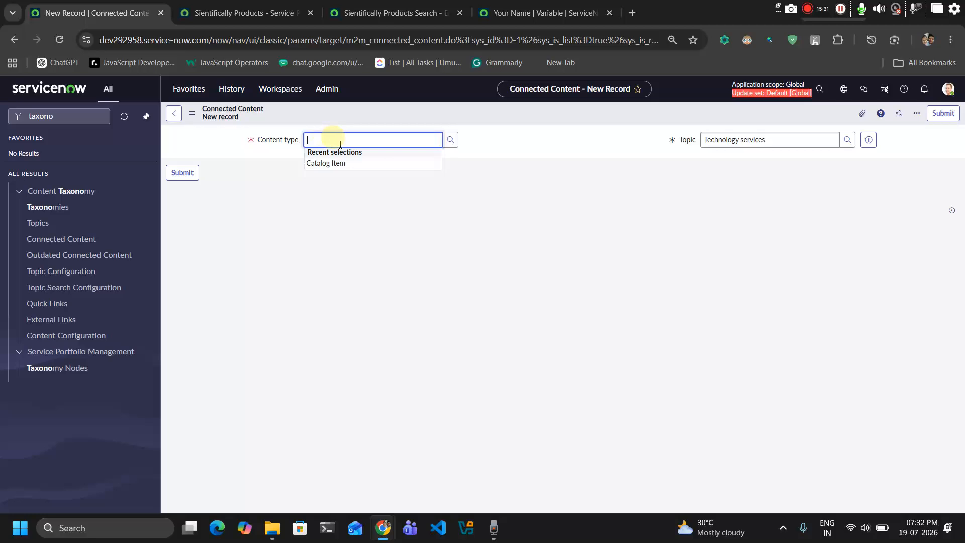
Set the content type to Catalog Item, choose Sientifically Products as the catalog item, and submit the connected content record
click(450, 140)
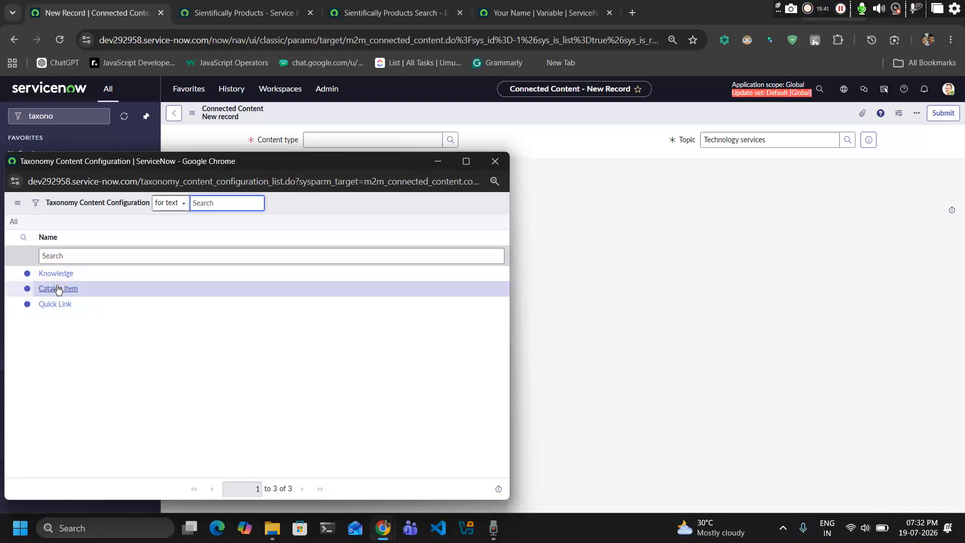
click(58, 288)
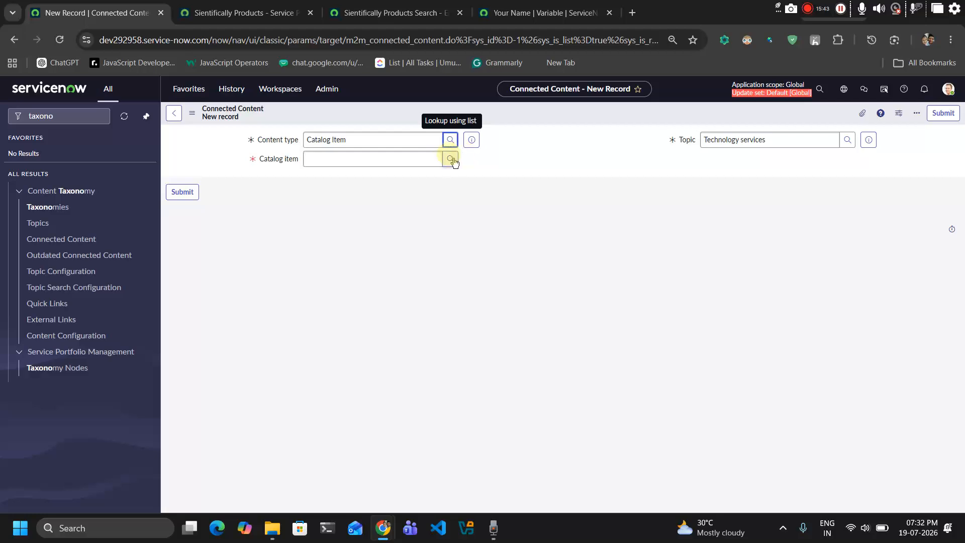
click(450, 160)
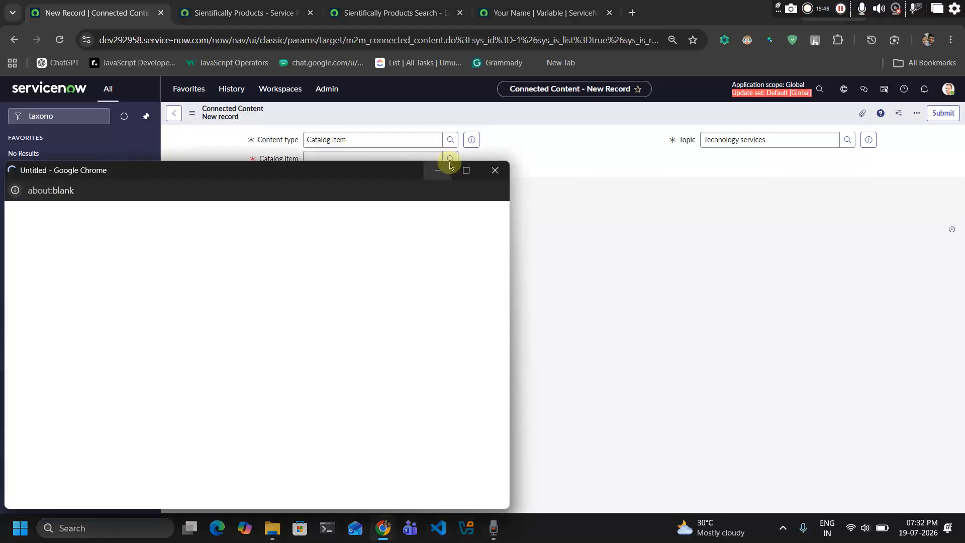
drag(223, 173, 301, 178)
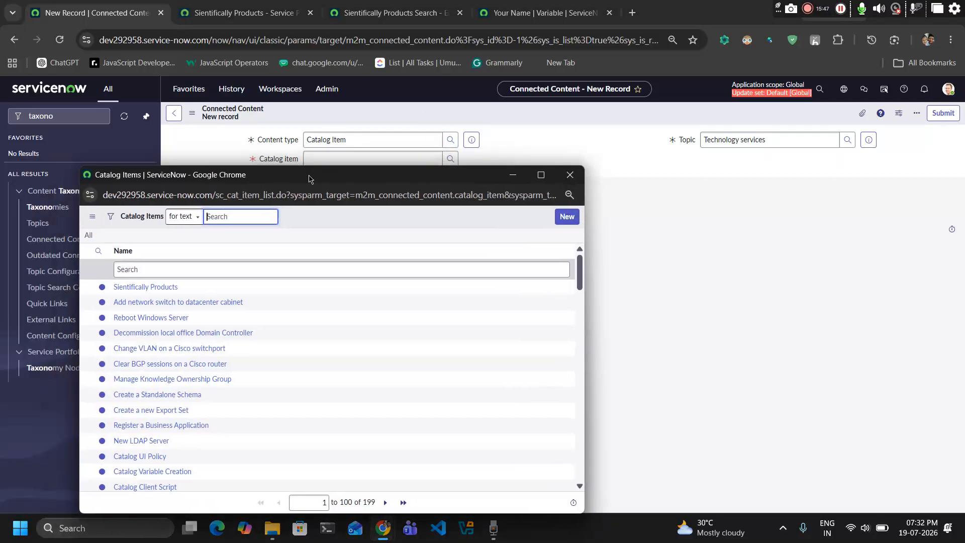
click(149, 288)
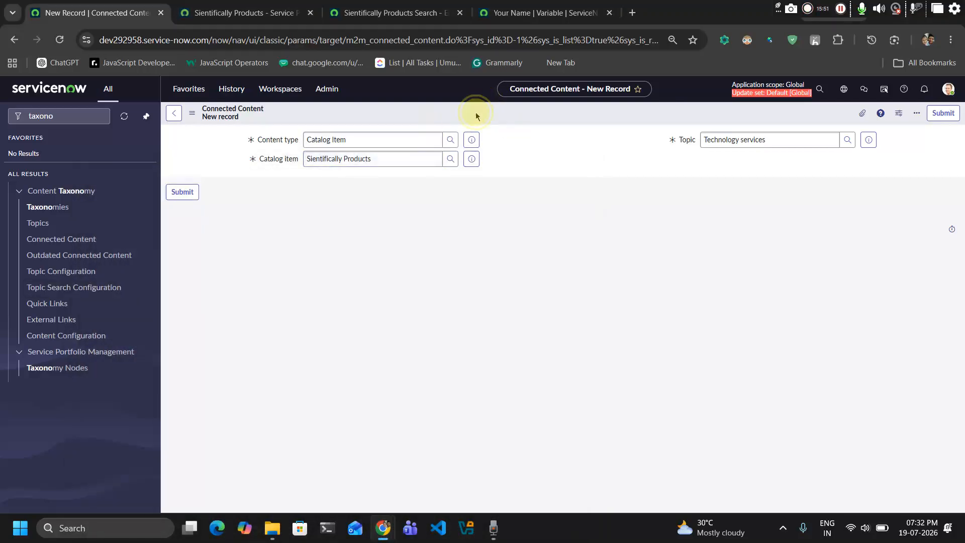
click(176, 196)
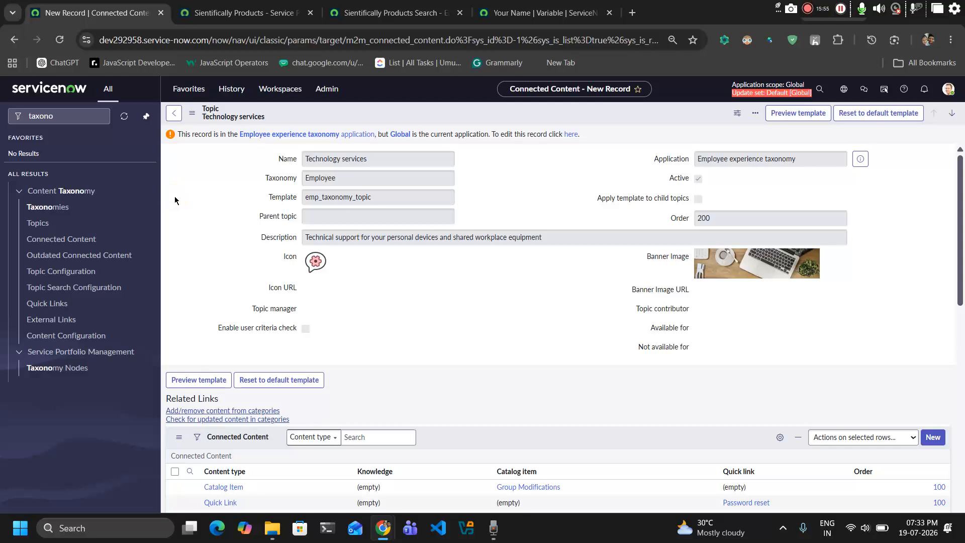
scroll(350, 326, down, 3)
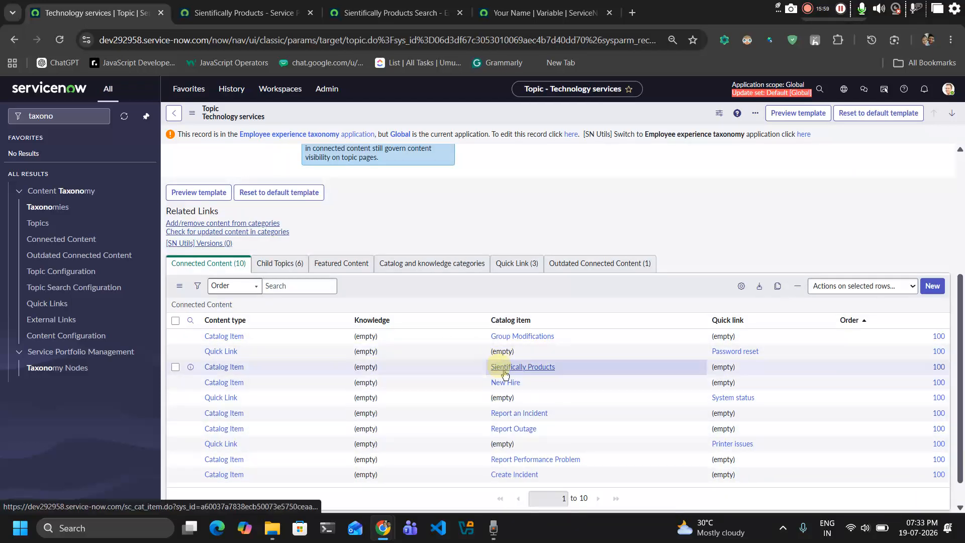
Reload the Employee Center search for "Sientifically Products" and open the catalog item from the results
click(364, 5)
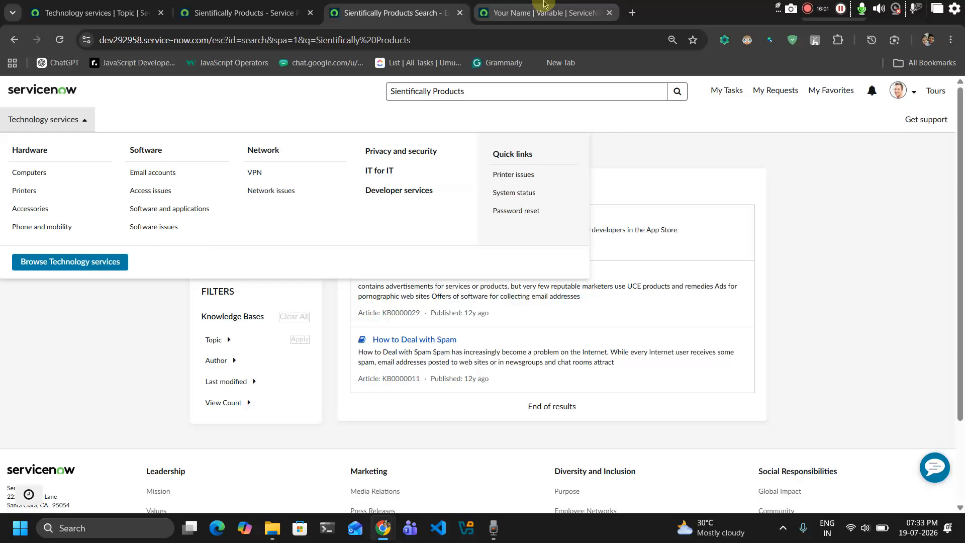
click(502, 10)
click(392, 4)
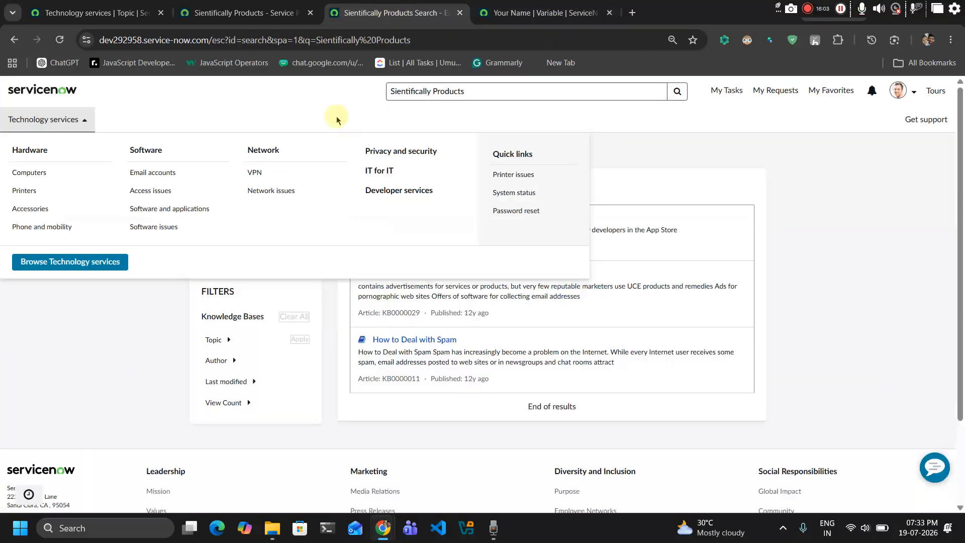
click(484, 96)
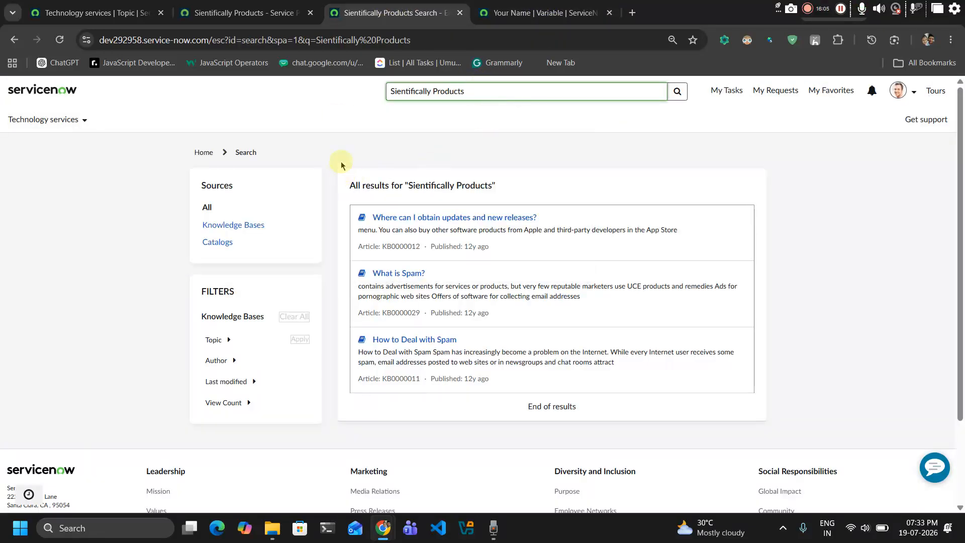
click(671, 92)
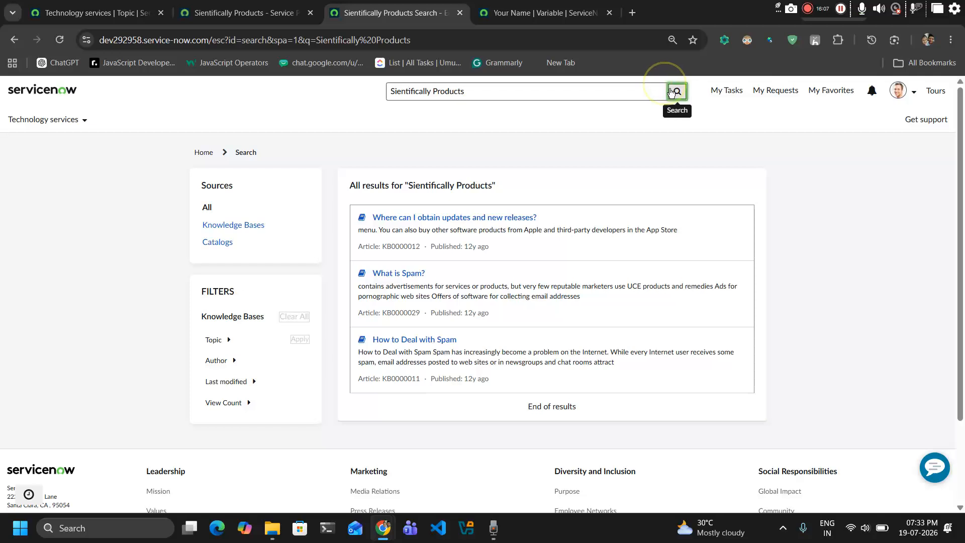
click(59, 40)
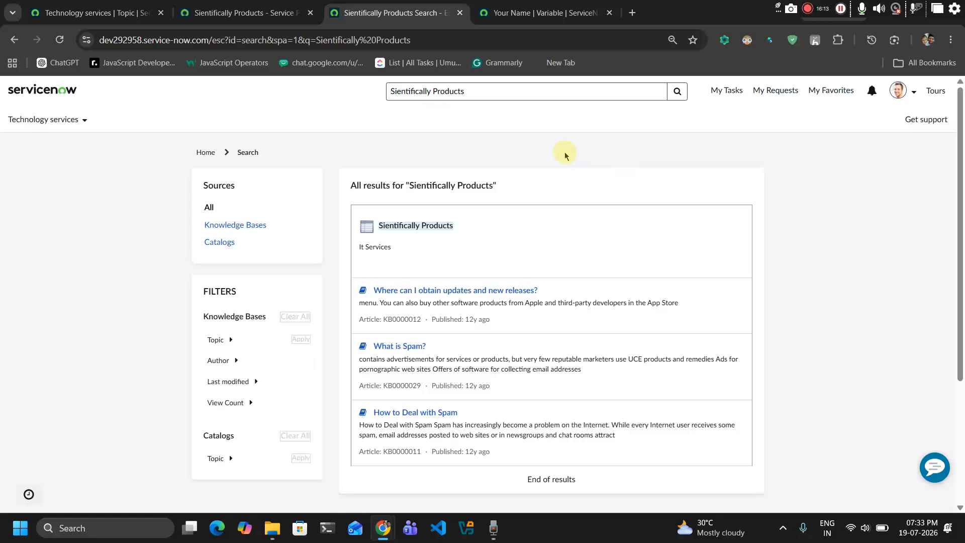
click(416, 225)
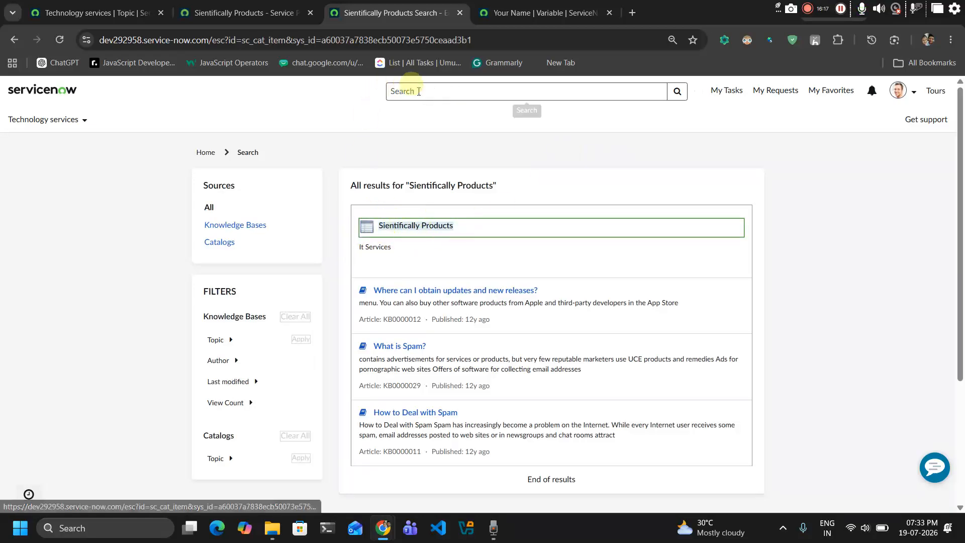
drag(212, 40, 245, 43)
click(278, 177)
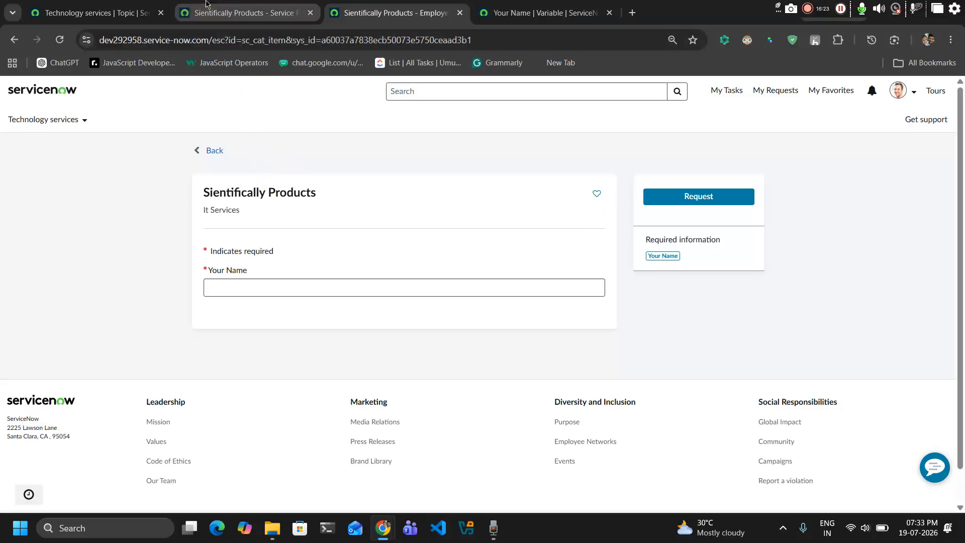
Reopen the Sientifically Products catalog item record from the recent history and examine its portal settings and variables
click(141, 5)
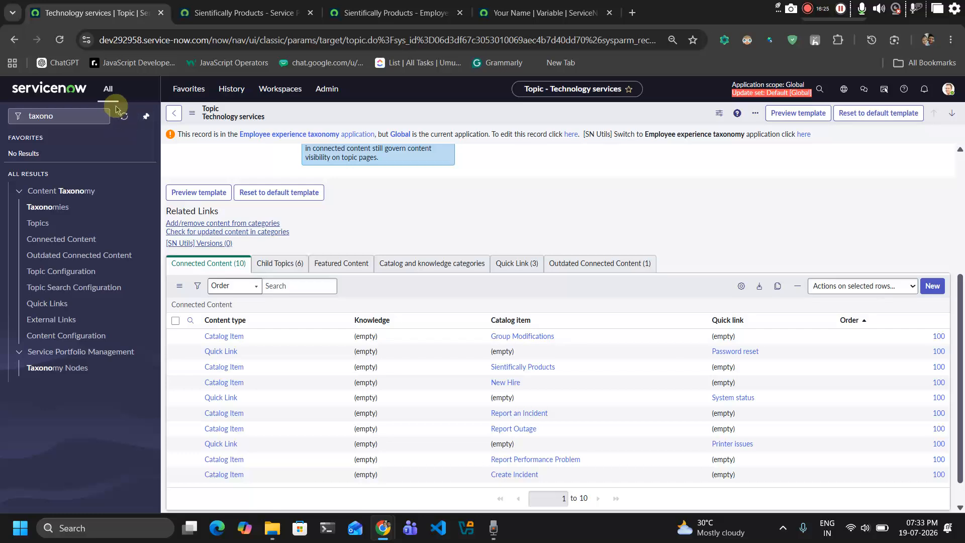
click(189, 89)
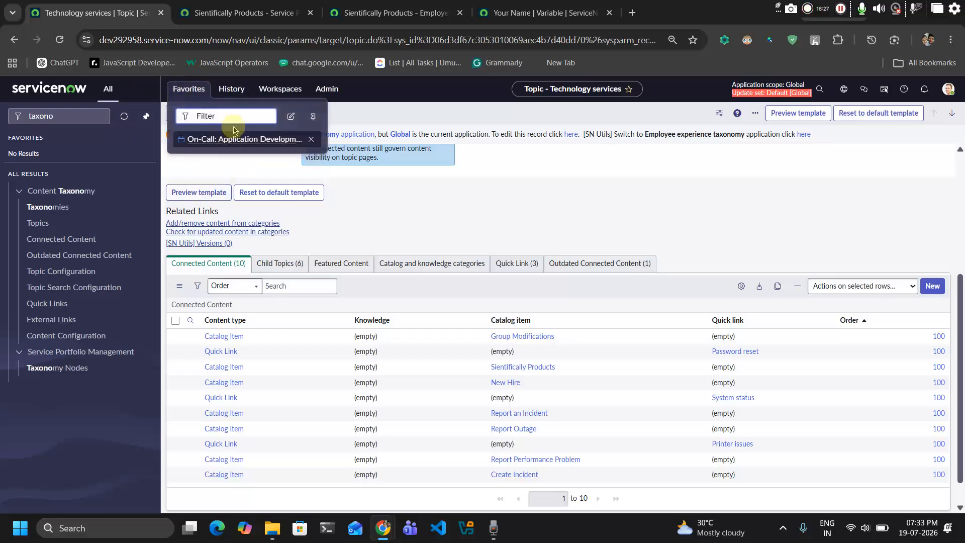
click(231, 89)
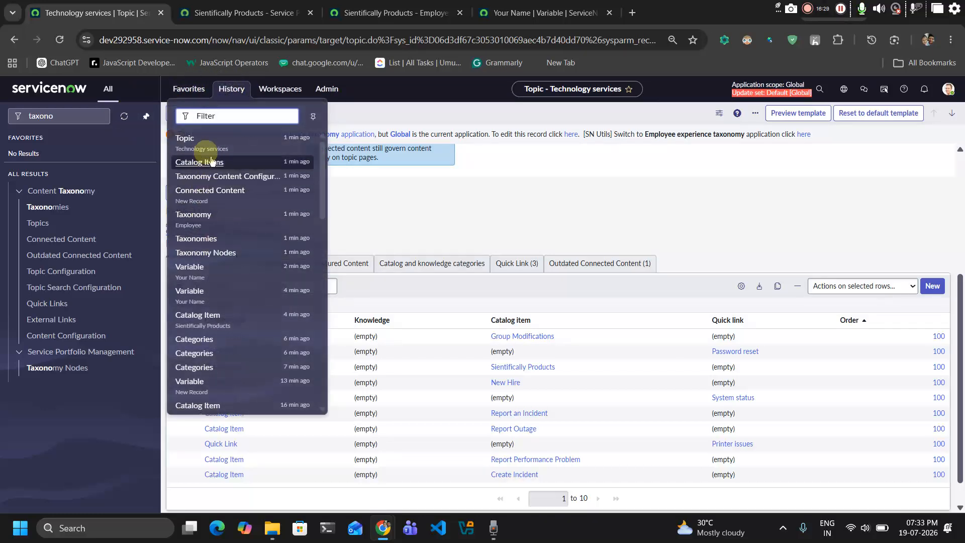
click(194, 316)
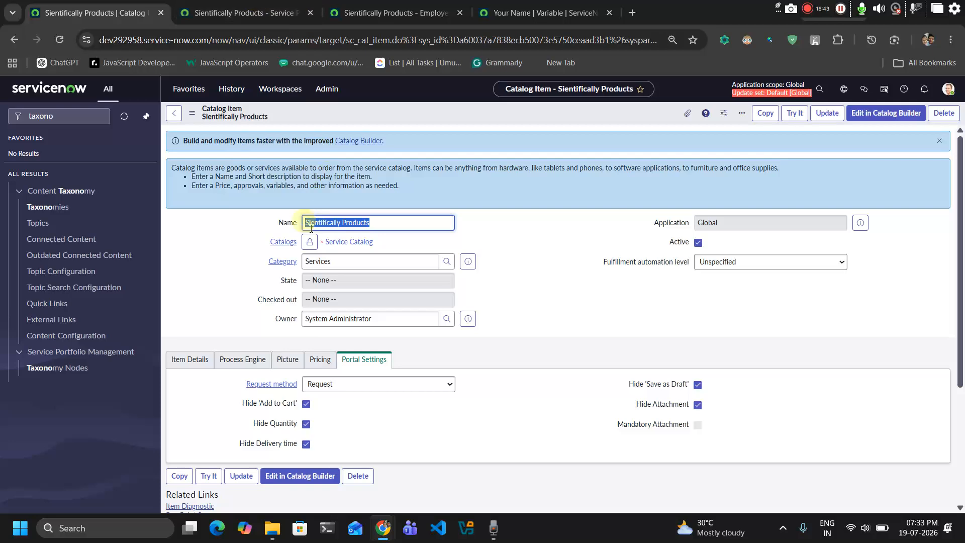
scroll(372, 345, down, 4)
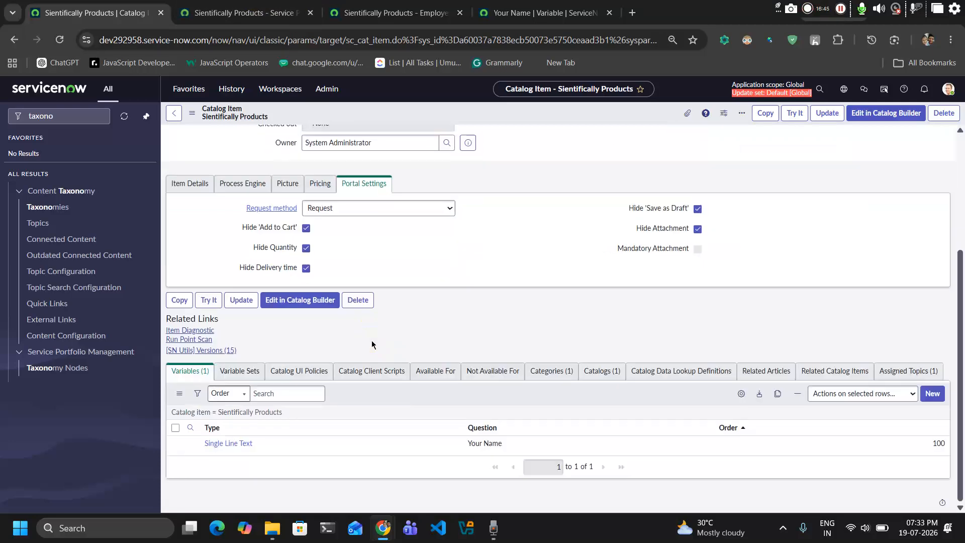
Filter the navigator for "catalog" and open Catalog Builder
click(89, 116)
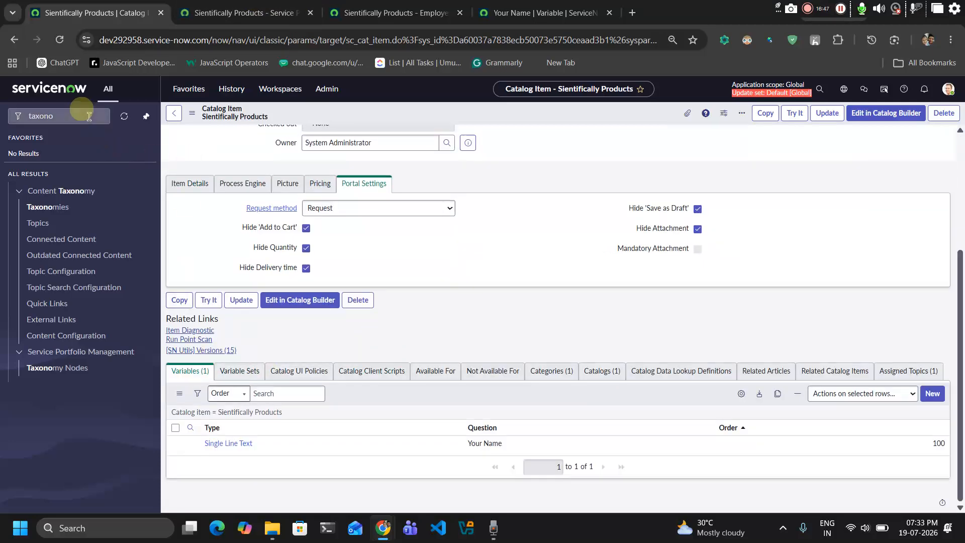
drag(89, 117, 1, 132)
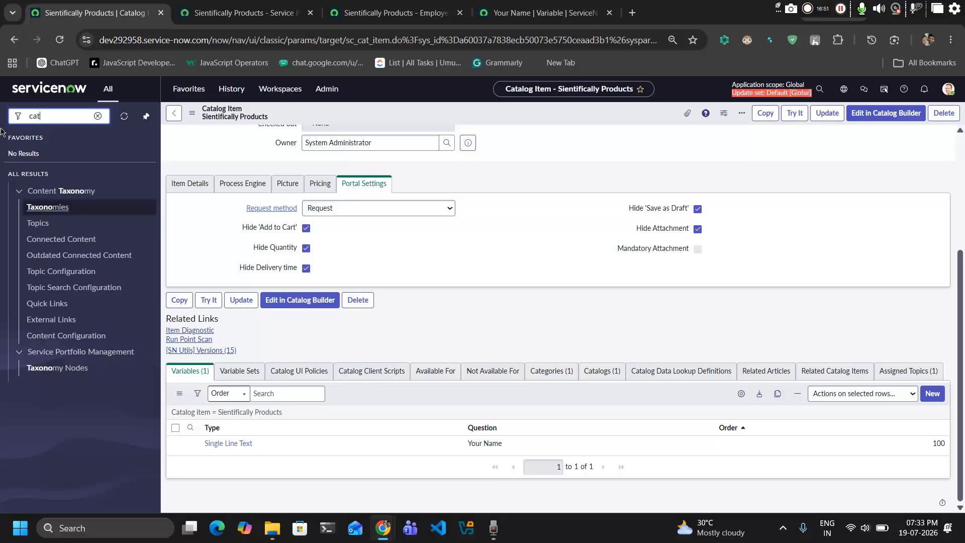
key(BackSpace)
key(BackSpace)
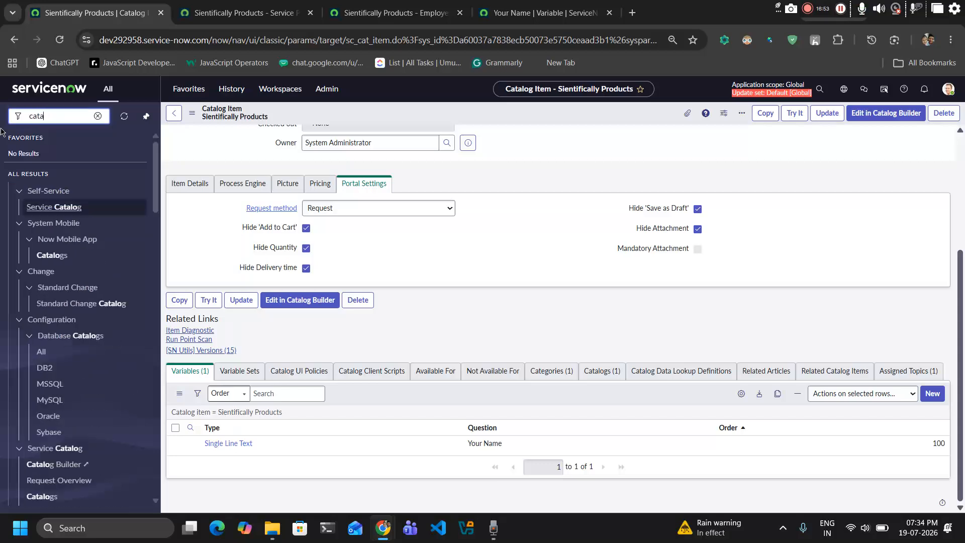
text(log)
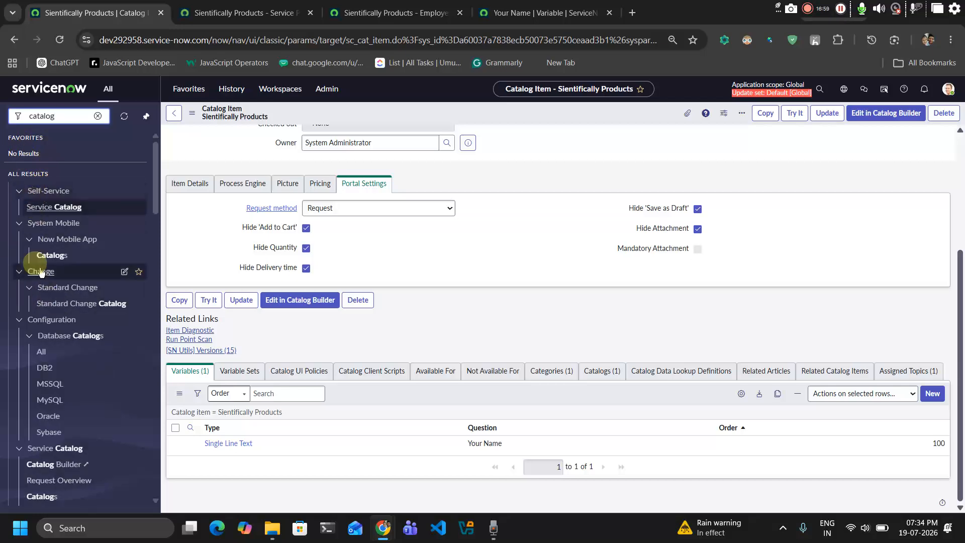
scroll(40, 272, down, 3)
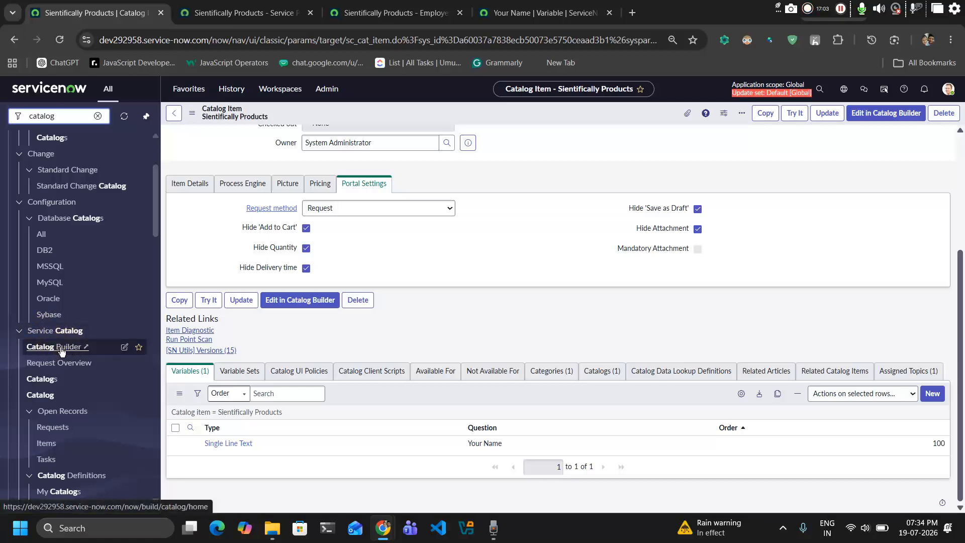
click(61, 347)
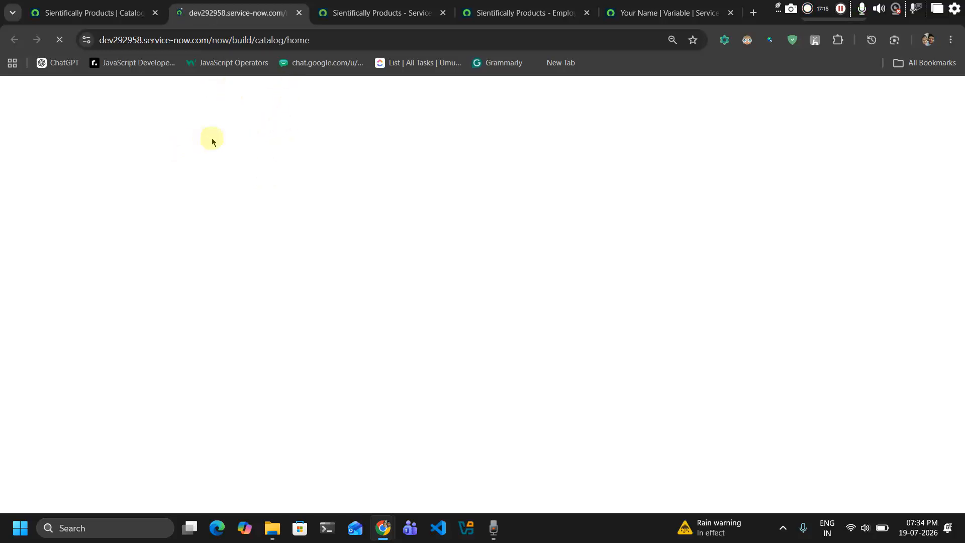
Start building a catalog item from scratch in Catalog Builder, using the Standard type
click(187, 100)
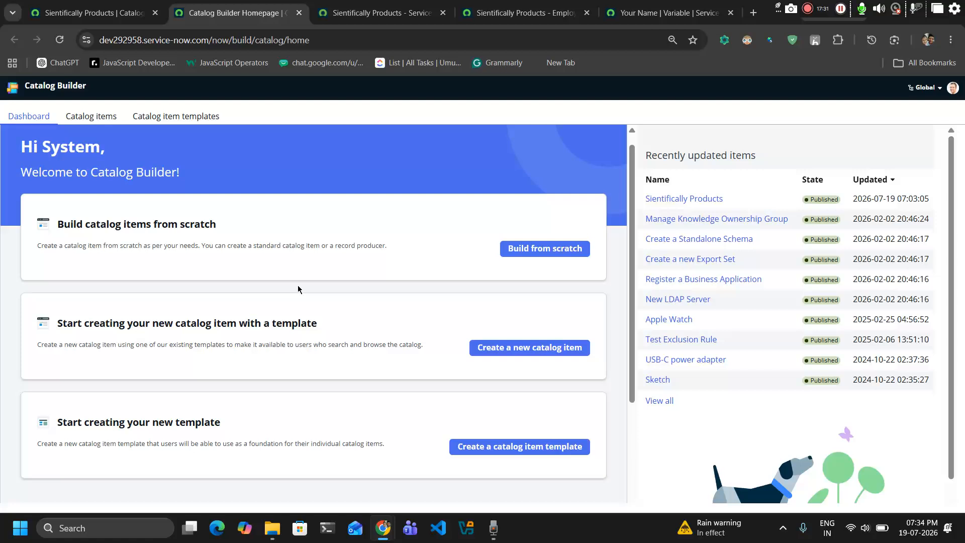
scroll(299, 289, down, 3)
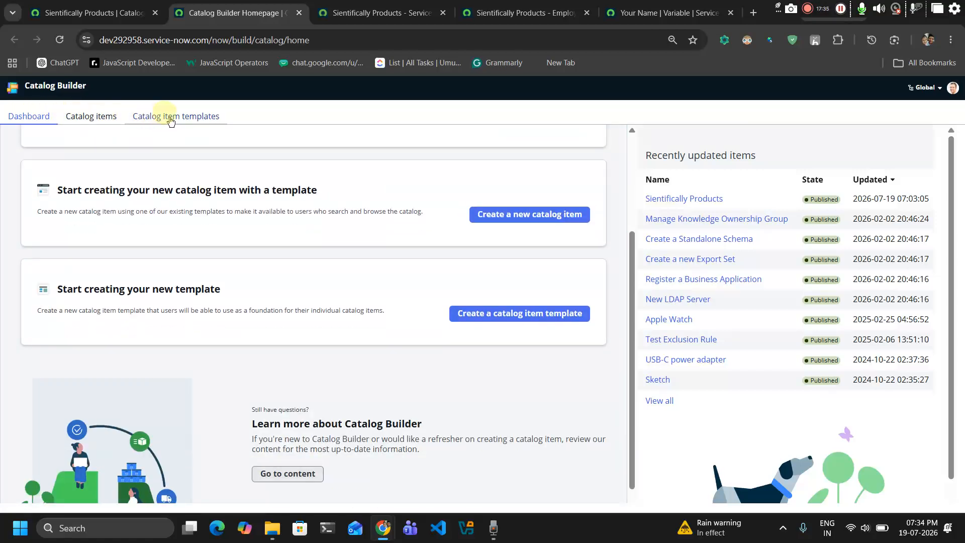
scroll(264, 265, up, 3)
scroll(263, 265, down, 2)
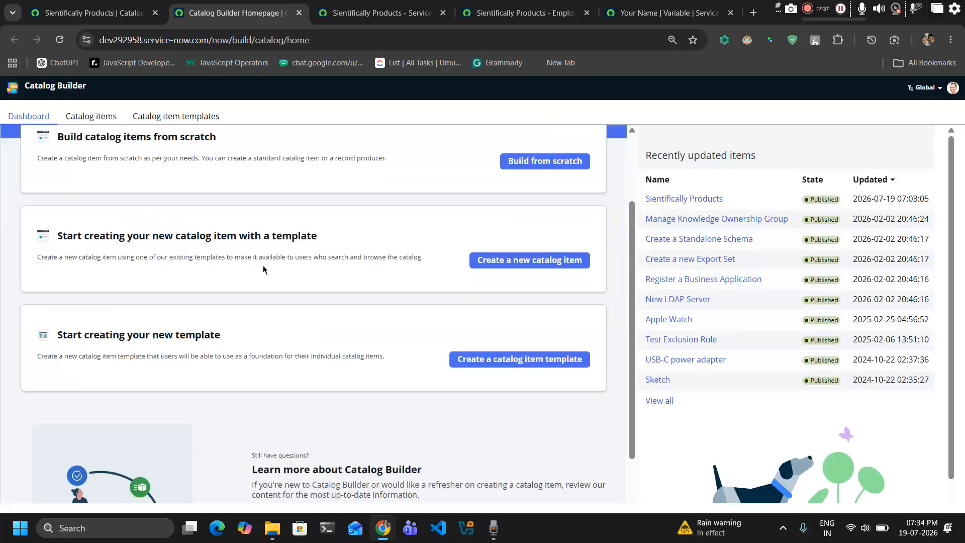
click(517, 296)
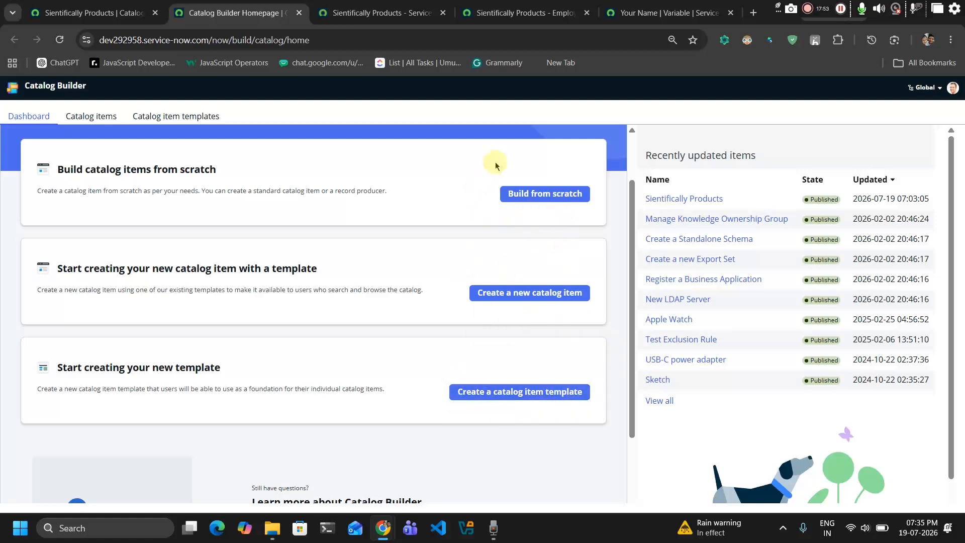
click(534, 194)
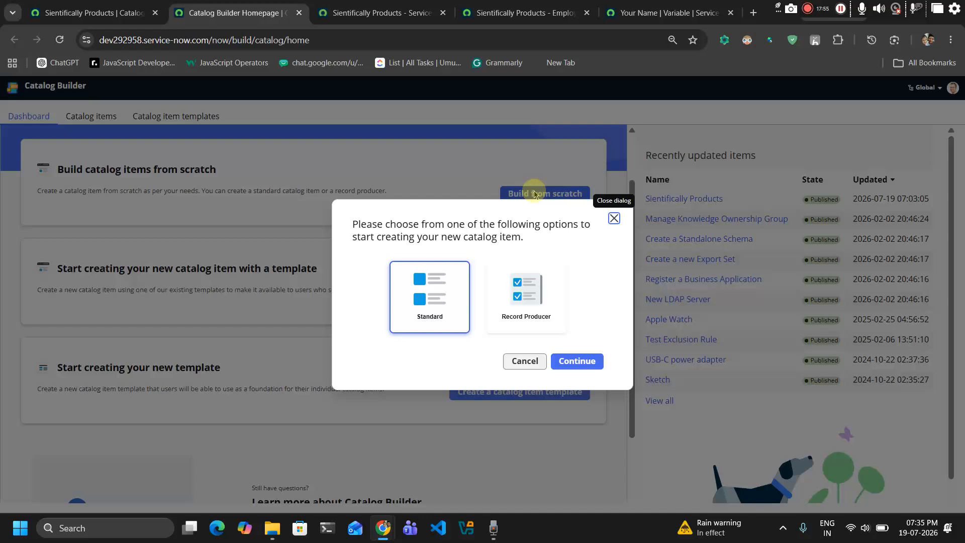
click(548, 282)
click(443, 286)
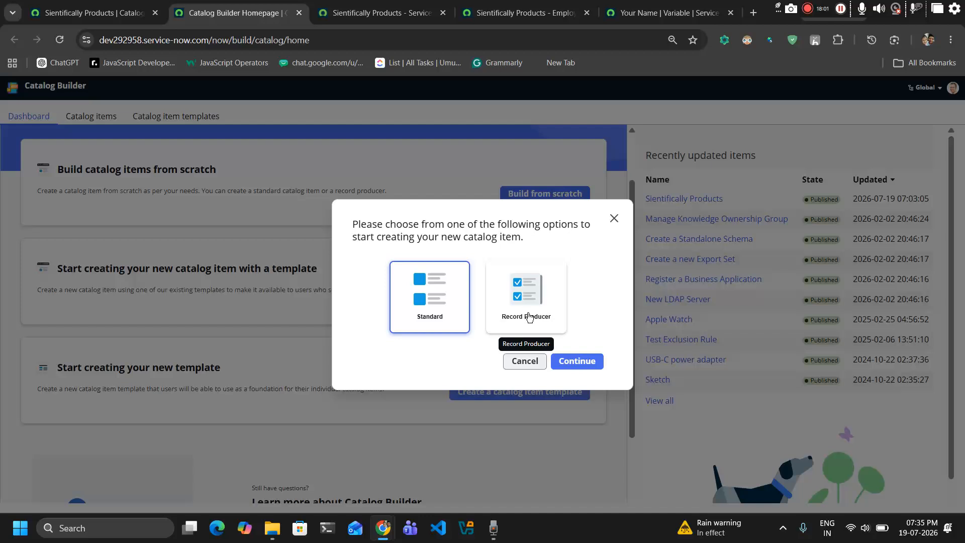
click(568, 358)
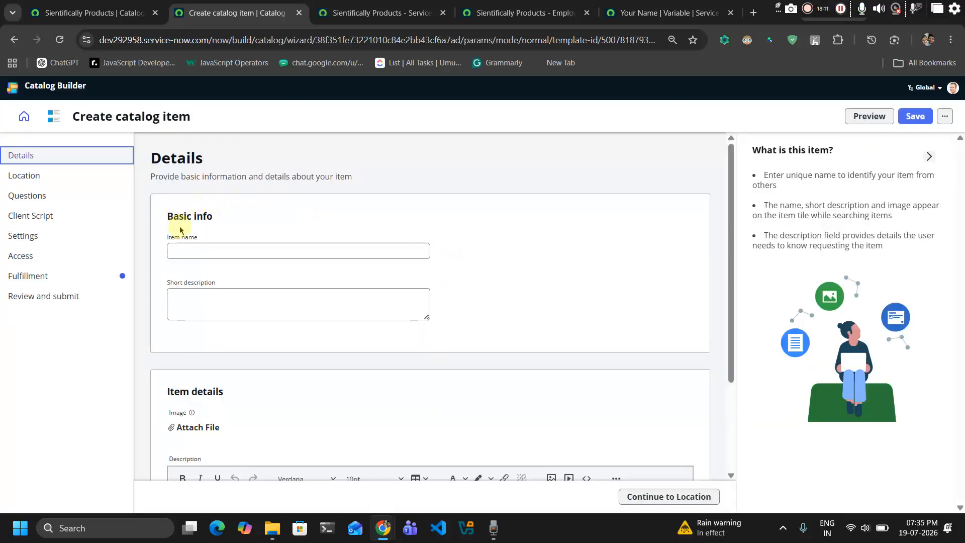
Name the item "Sientifically builder" and copy that name into its short description
scroll(180, 230, down, 1)
click(211, 195)
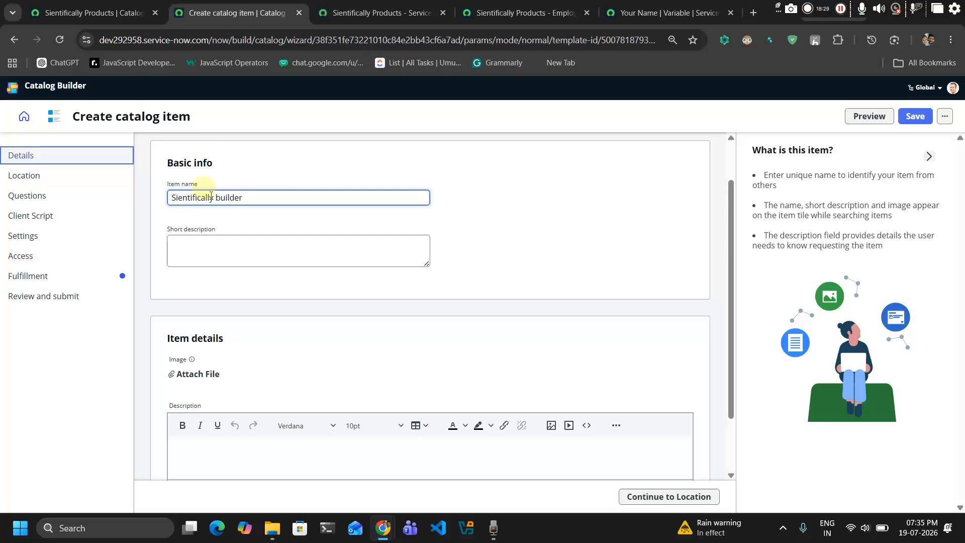
click(204, 246)
drag(275, 197, 120, 200)
key(ctrl+c)
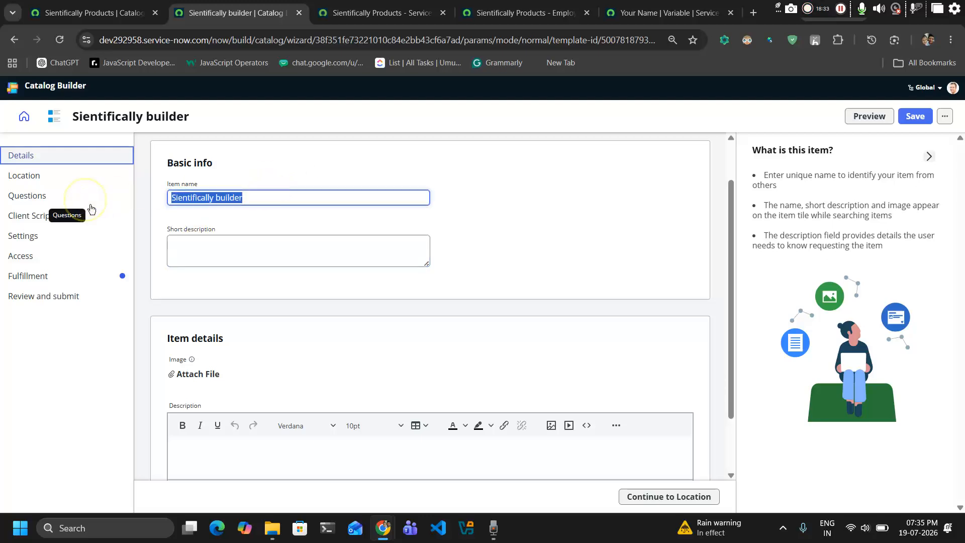
click(174, 251)
key(ctrl+v)
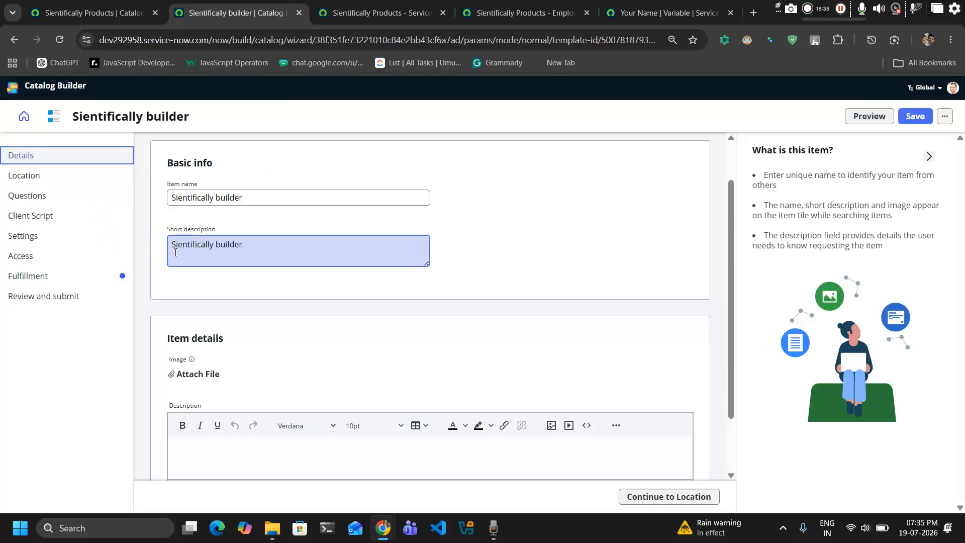
Check the Sientifically Products page in Employee Center and return to the new item's details to review them
scroll(227, 327, down, 2)
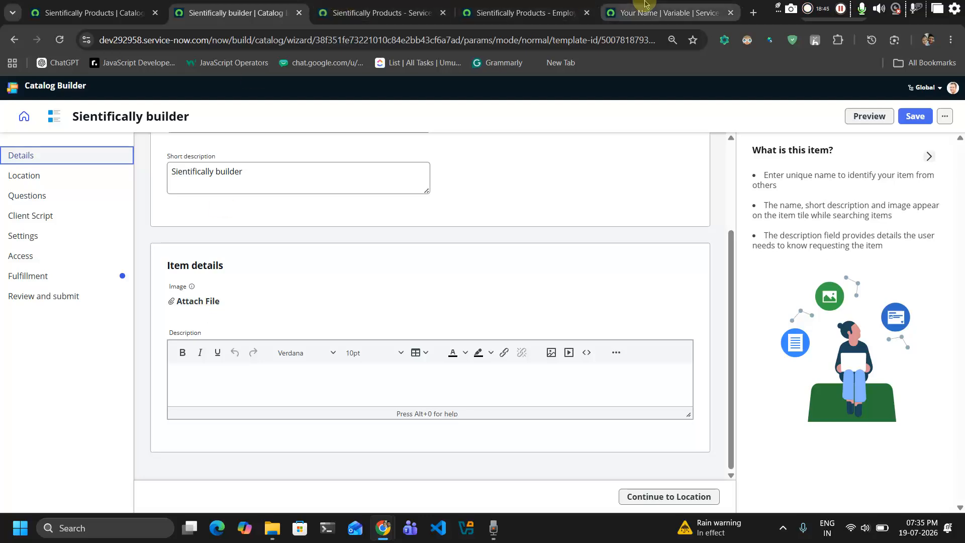
click(664, 12)
click(563, 5)
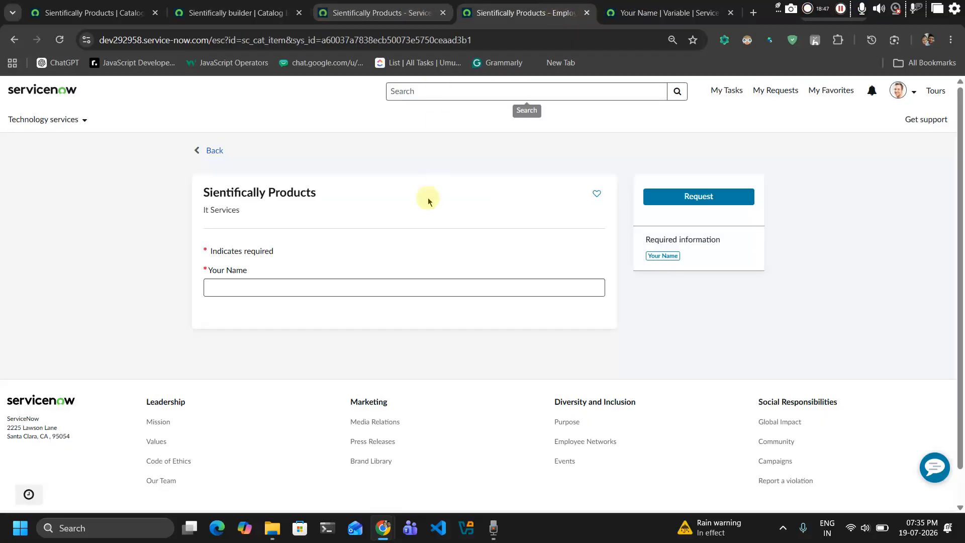
click(237, 13)
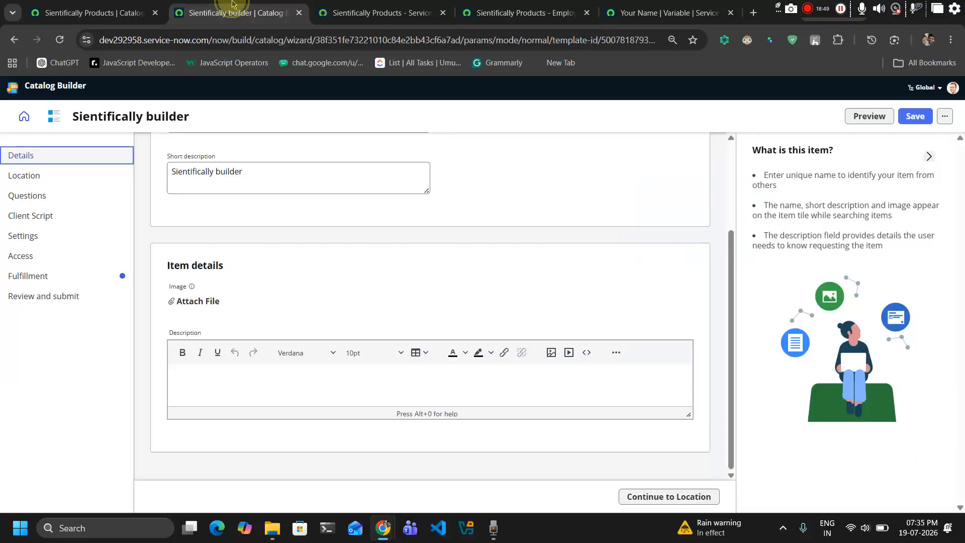
scroll(156, 221, up, 2)
scroll(157, 223, down, 2)
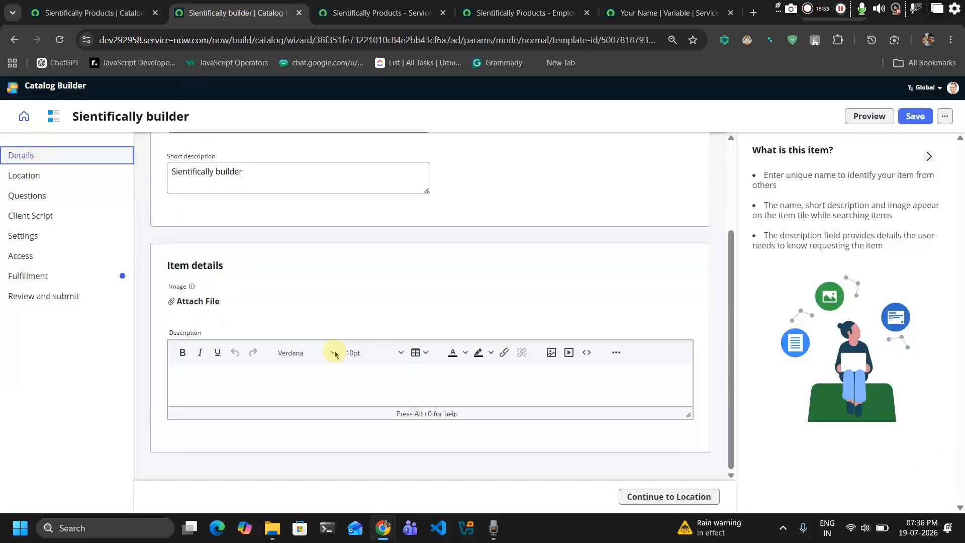
Continue to the item's location settings and assign it to the Service Catalog
click(687, 499)
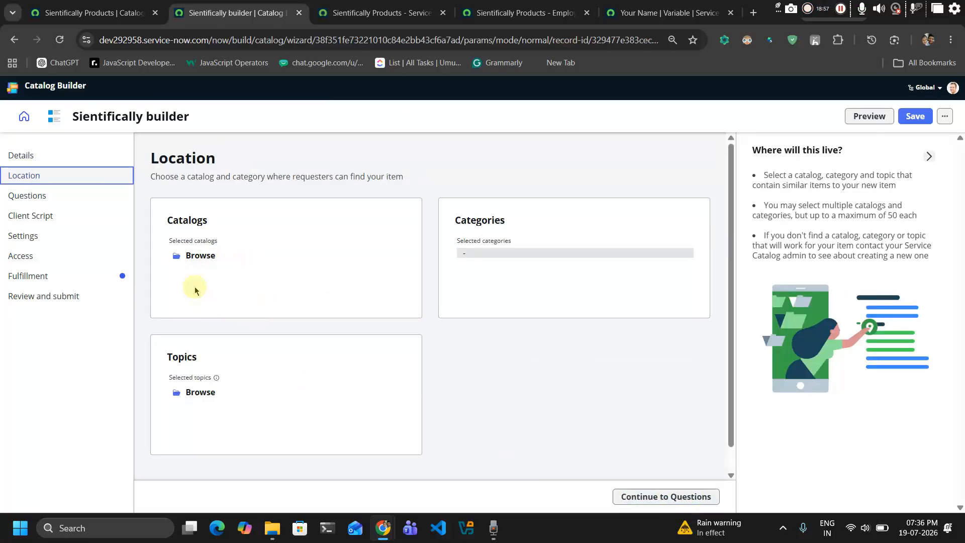
click(210, 257)
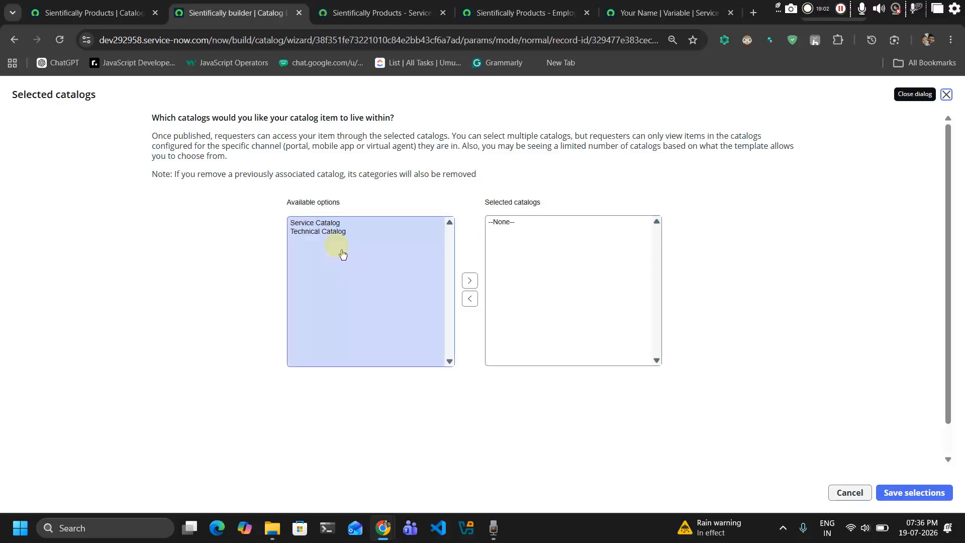
double_click(344, 223)
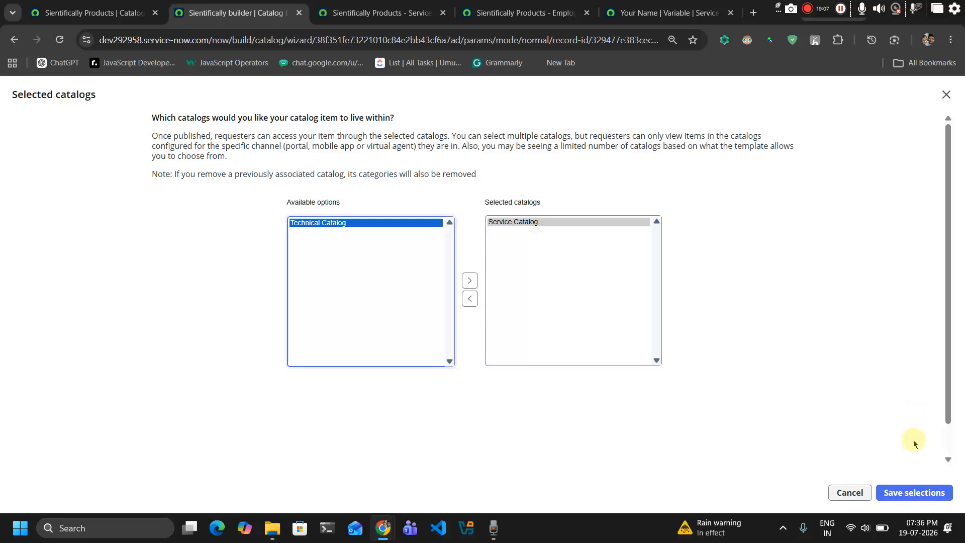
click(913, 490)
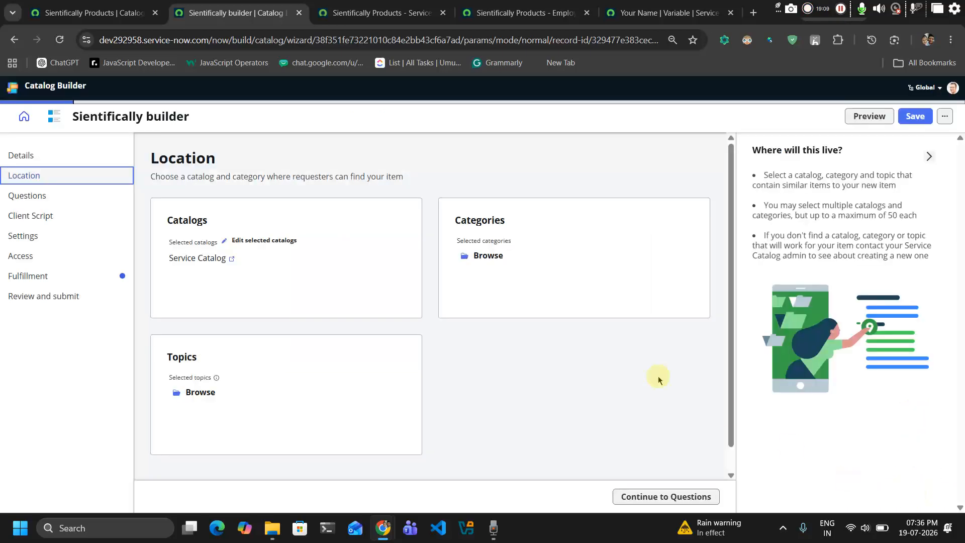
Assign the item to the Hardware category and save the selection
click(489, 256)
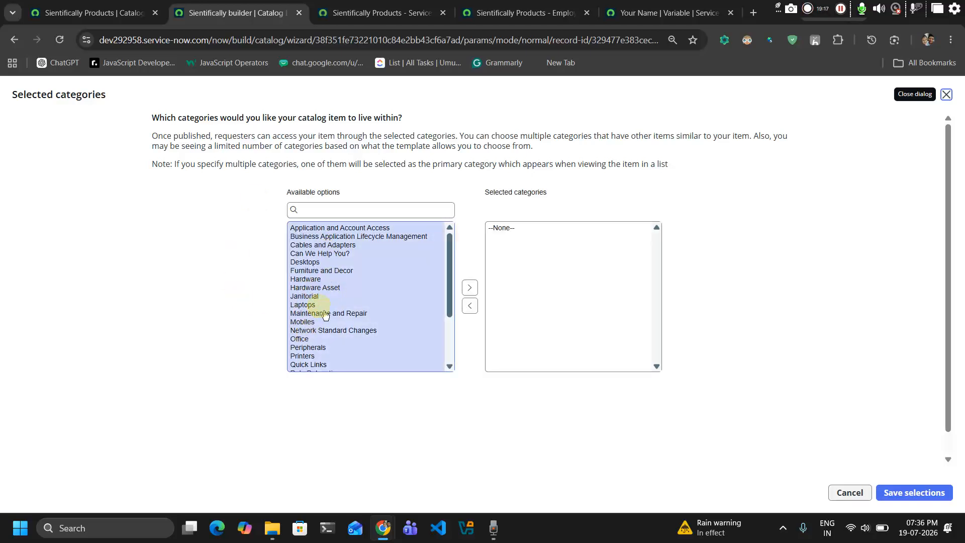
click(326, 282)
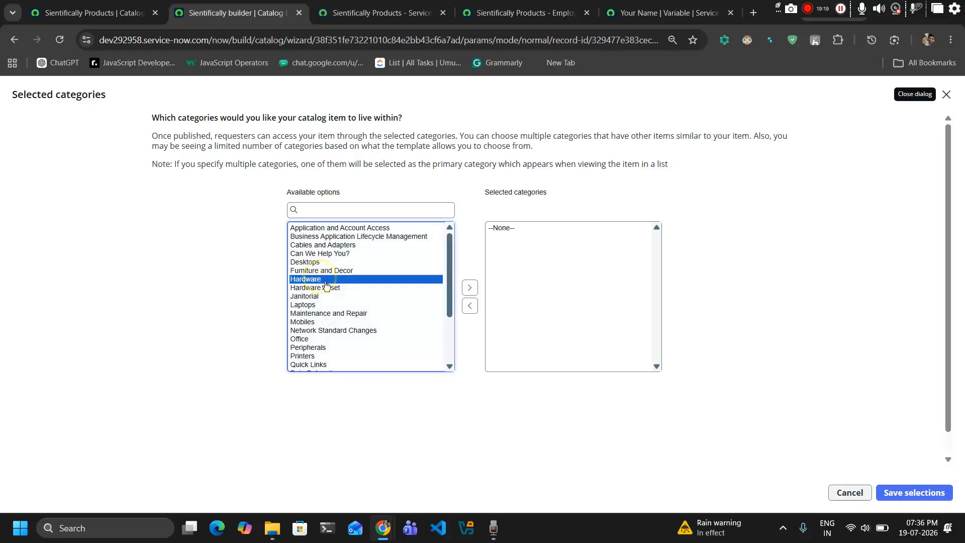
double_click(325, 281)
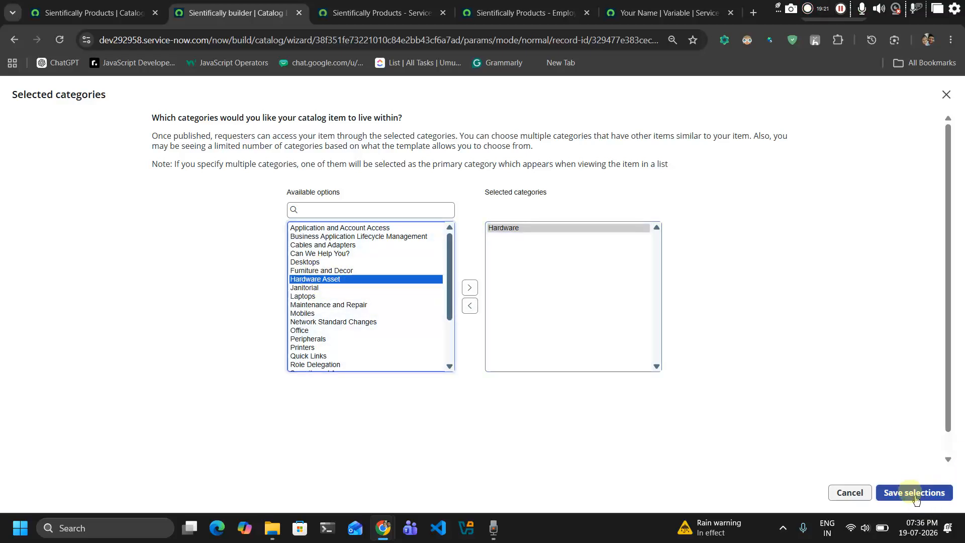
drag(914, 503, 870, 429)
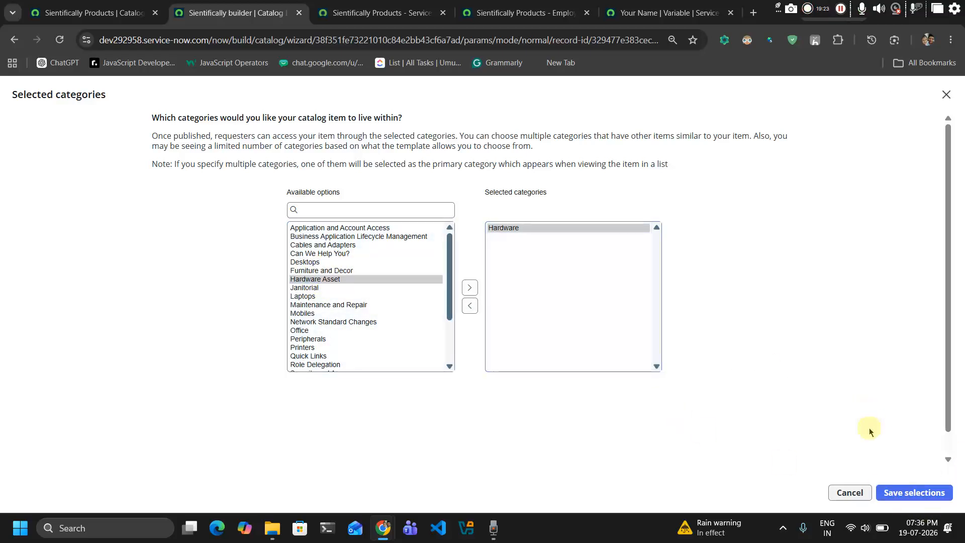
click(913, 493)
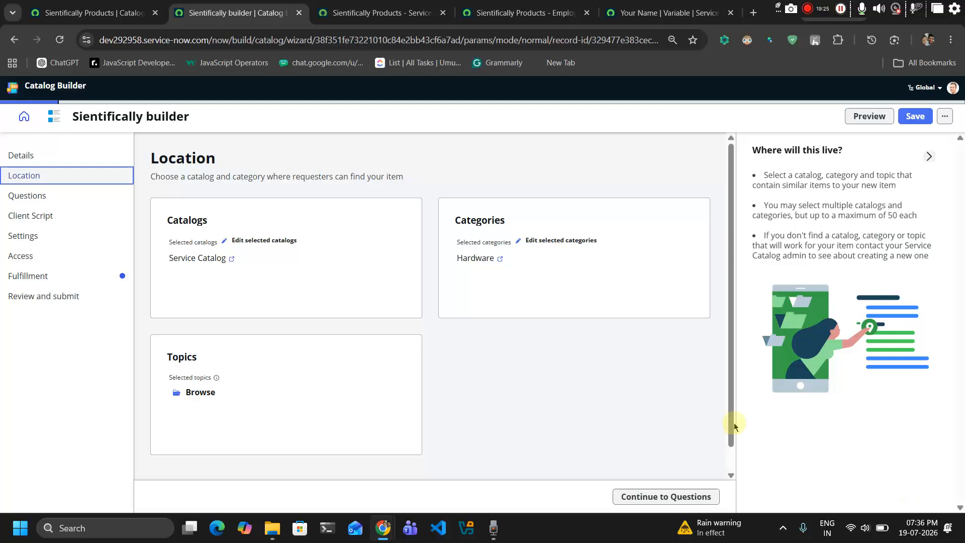
Connect the item to the Technology services topic of the Employee taxonomy and save the selection
click(193, 396)
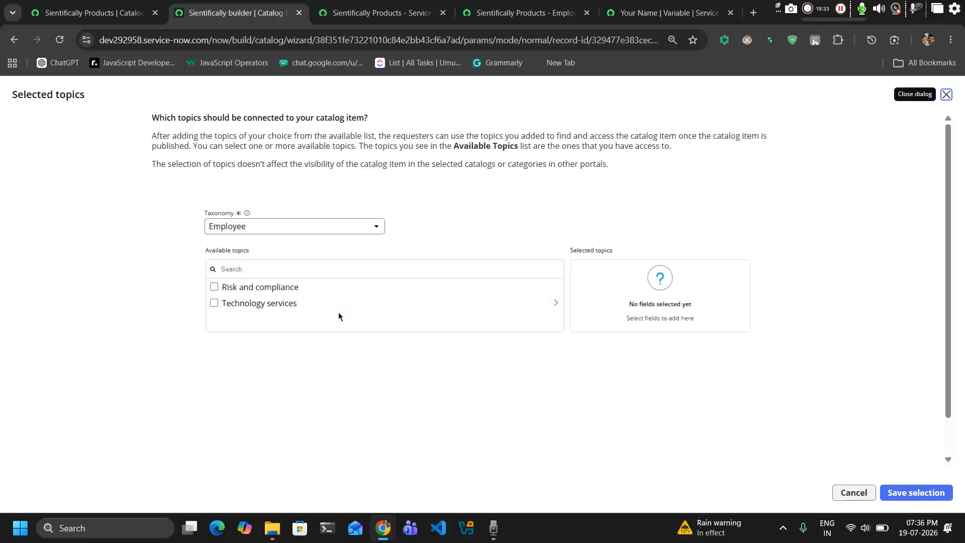
click(283, 308)
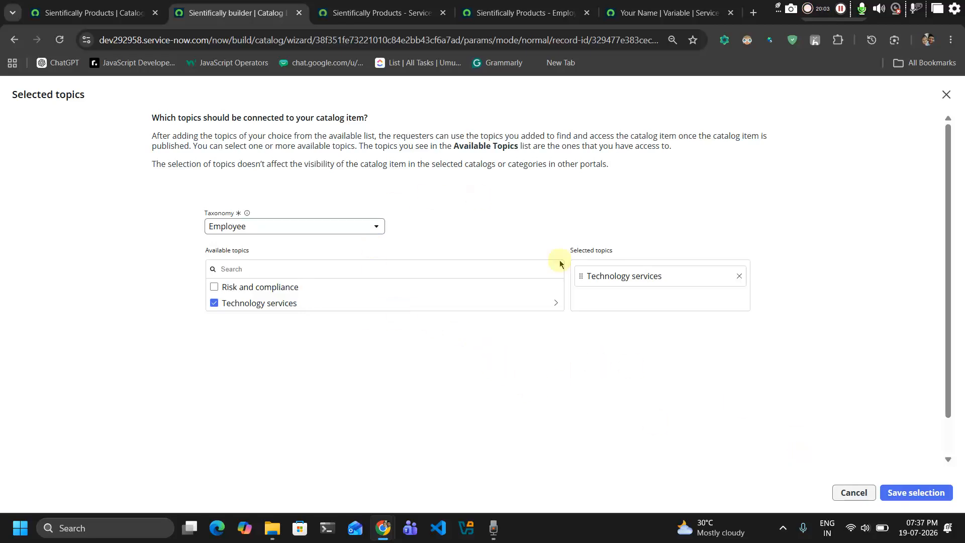
click(236, 226)
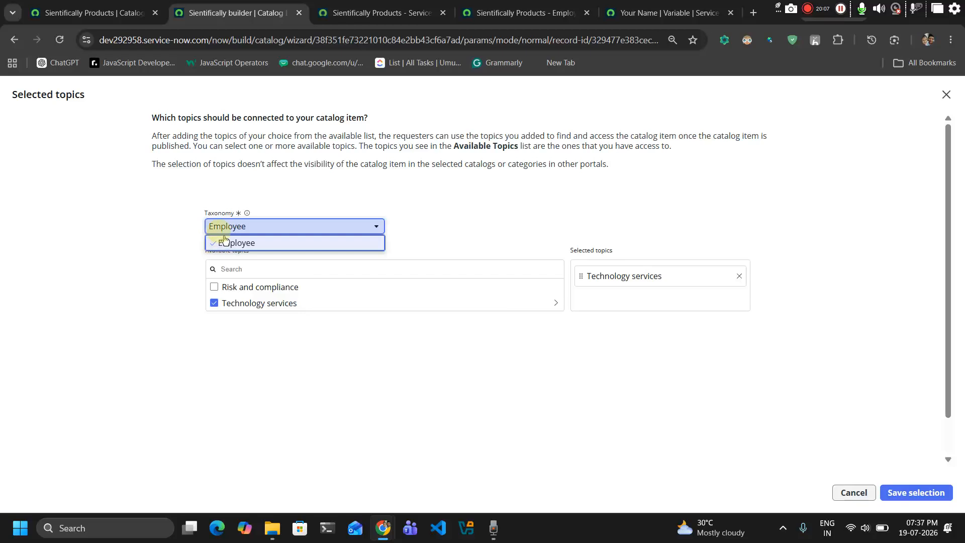
click(232, 244)
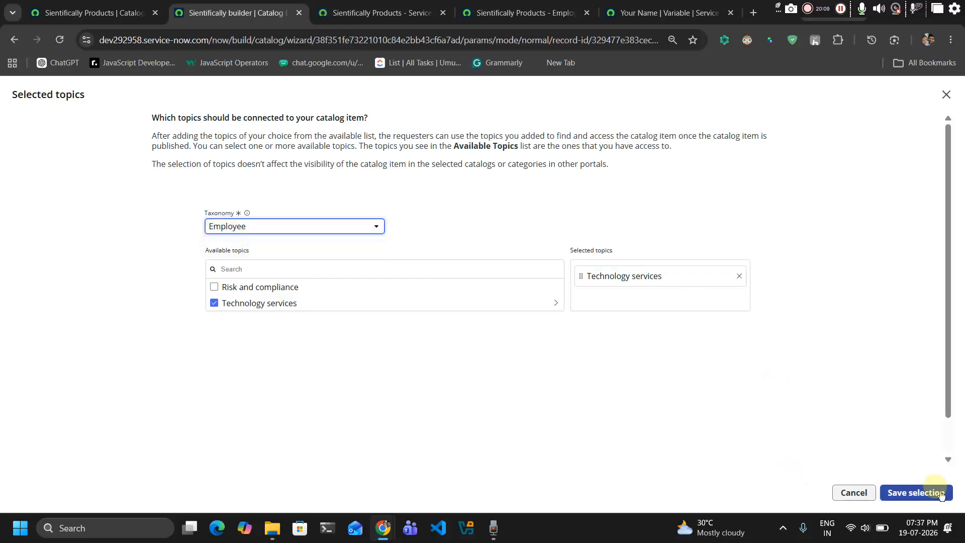
click(928, 500)
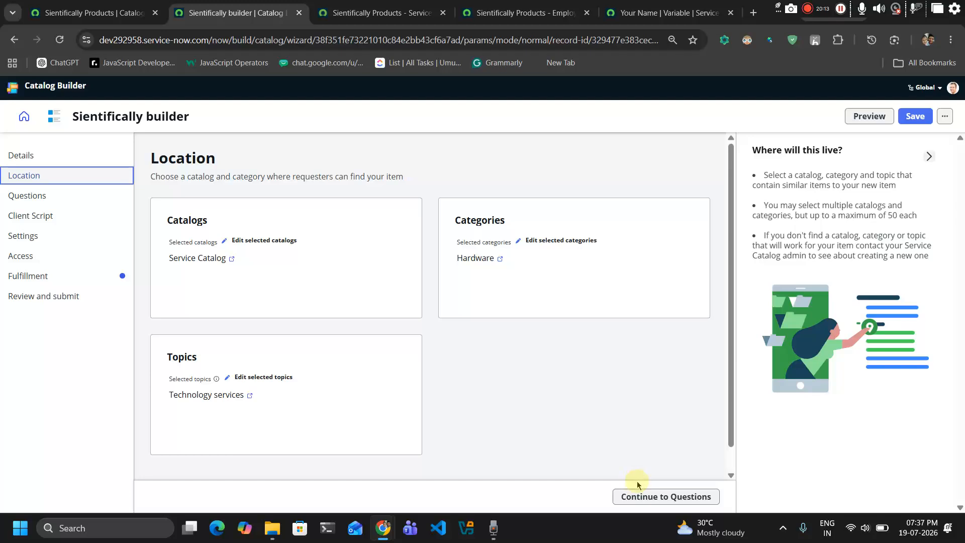
Continue to the item's questions and start a new question of type Text
click(632, 496)
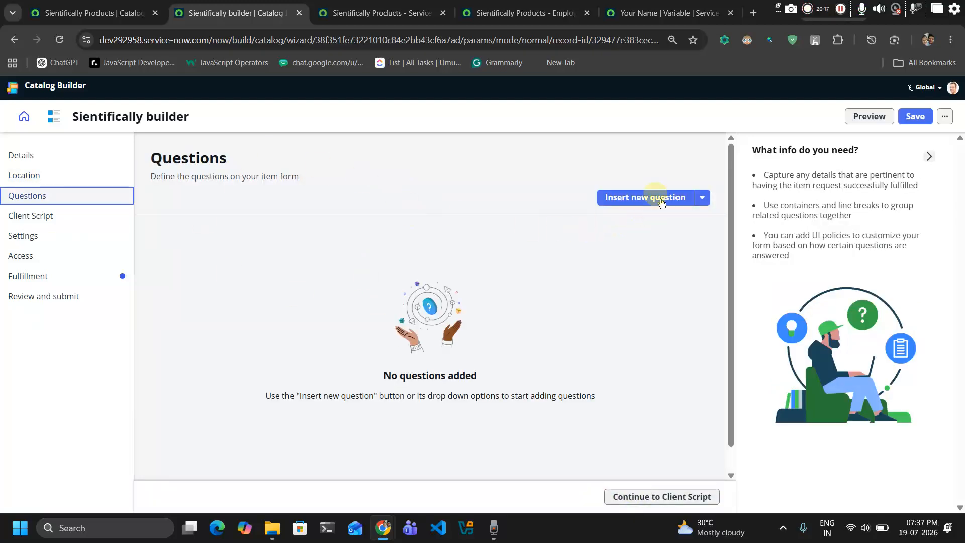
click(685, 200)
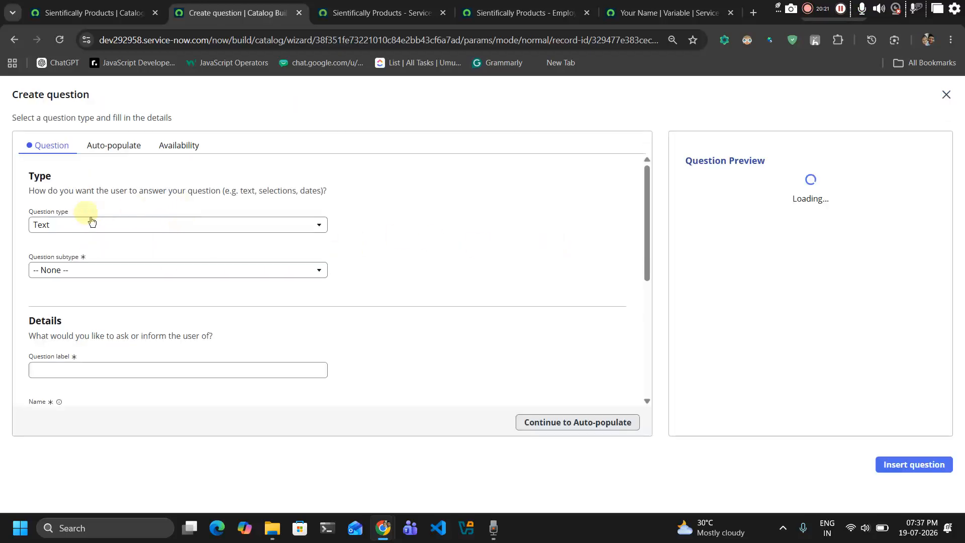
click(89, 228)
click(89, 228)
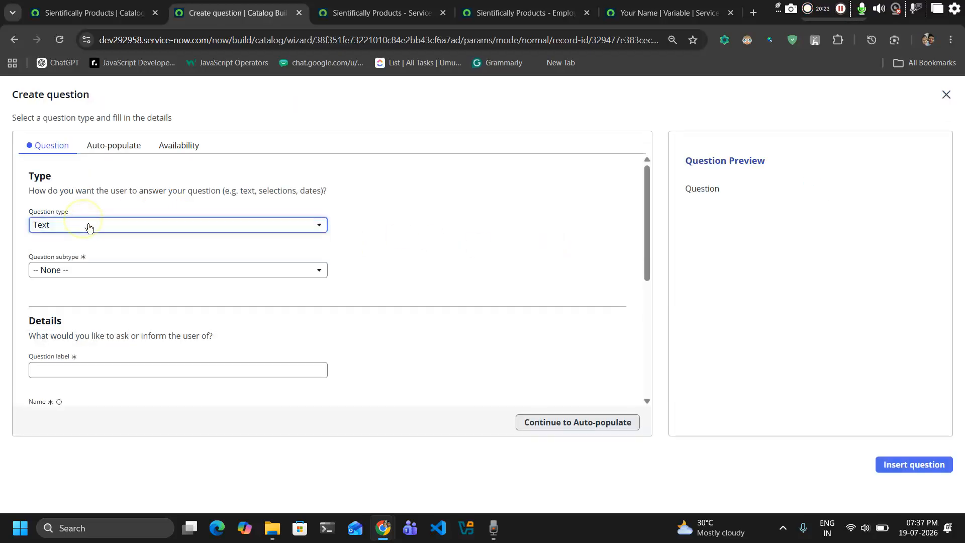
click(89, 228)
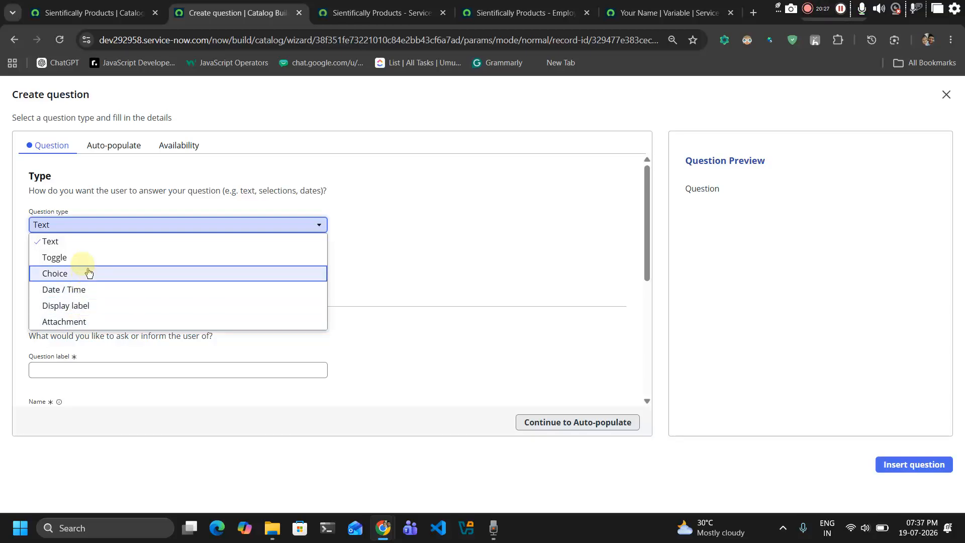
click(86, 244)
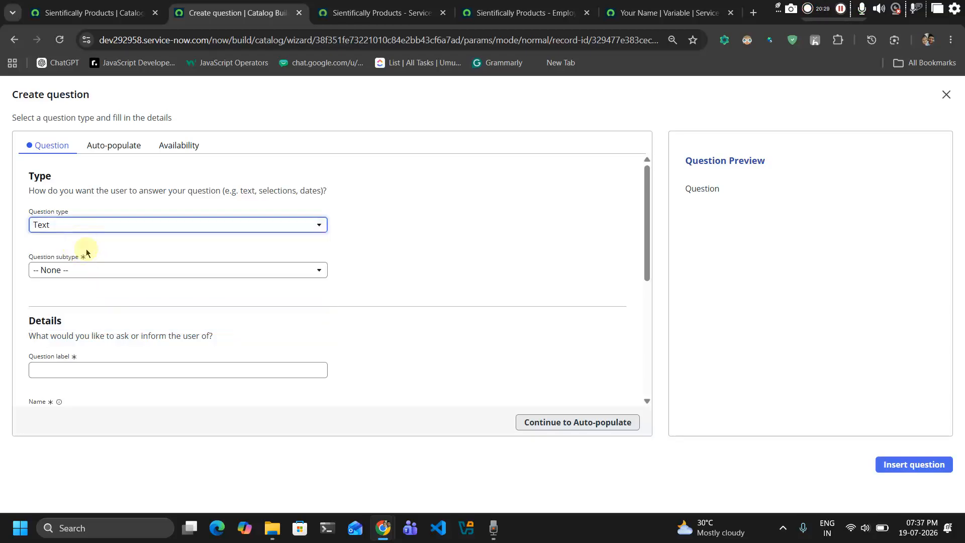
Set the question's subtype to Multi-line and its label to "Your Name"
click(94, 271)
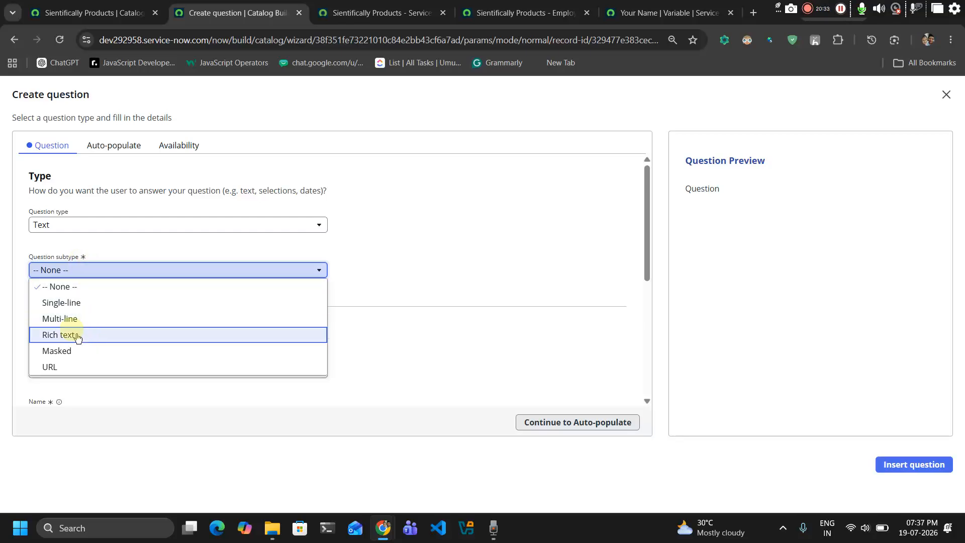
key(Escape)
click(98, 370)
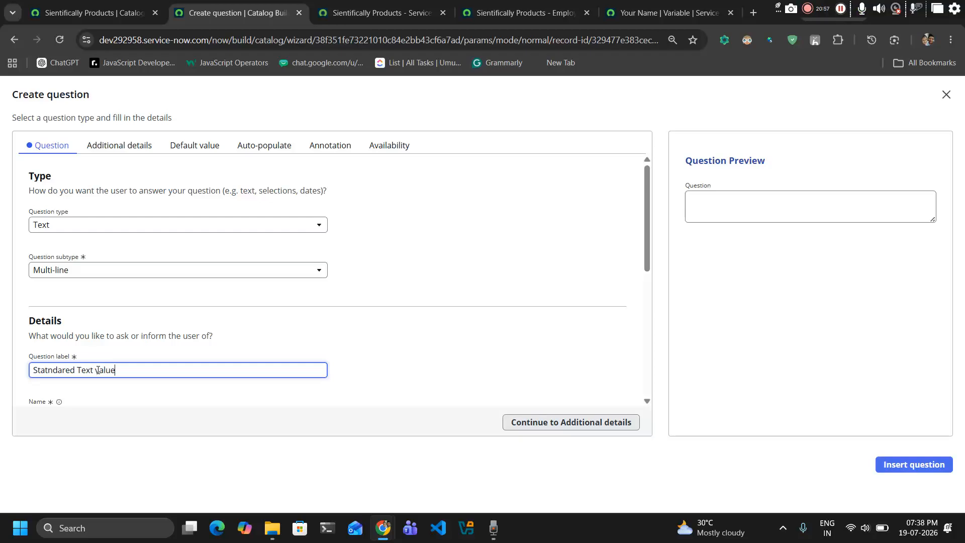
key(ctrl+a)
key(BackSpace)
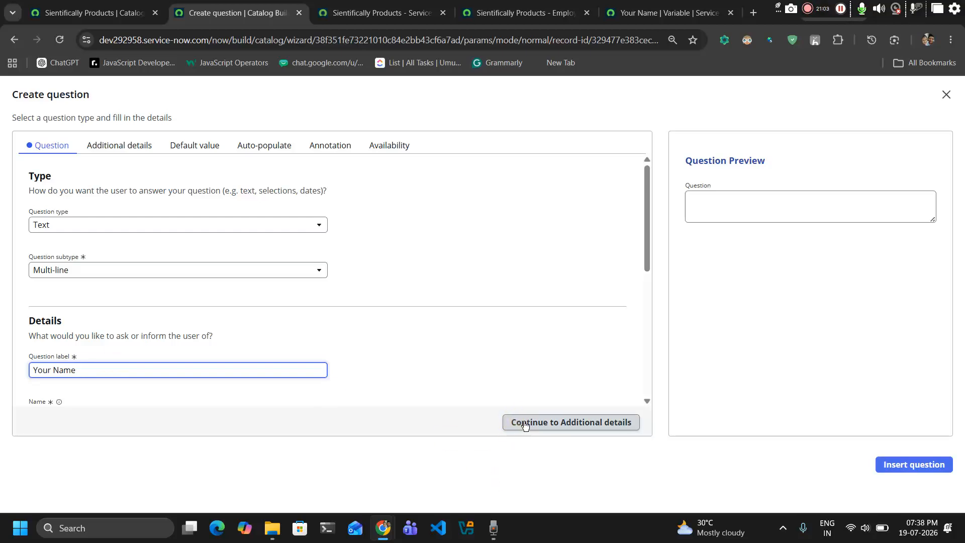
Review the question's additional details, default value, auto-populate, annotation and availability settings, and insert it into the item
click(119, 145)
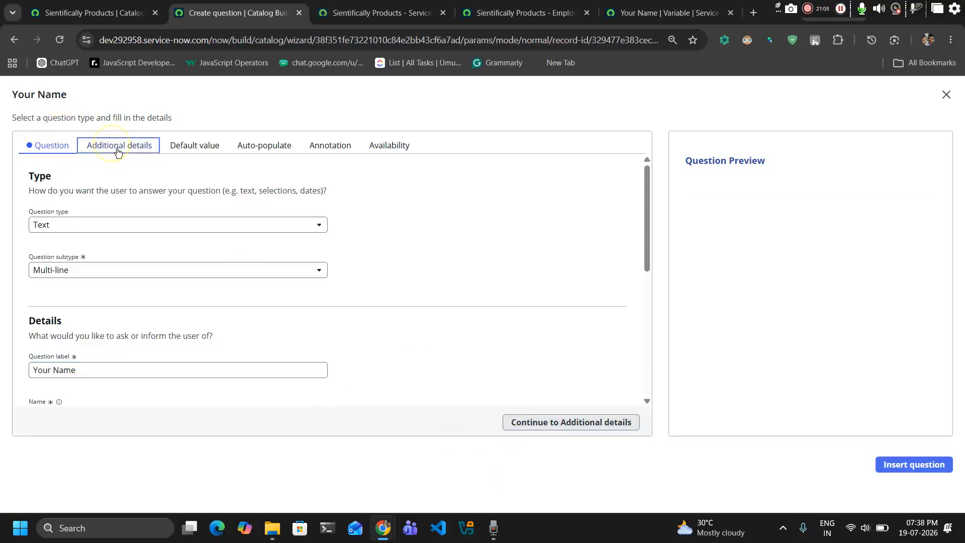
click(197, 146)
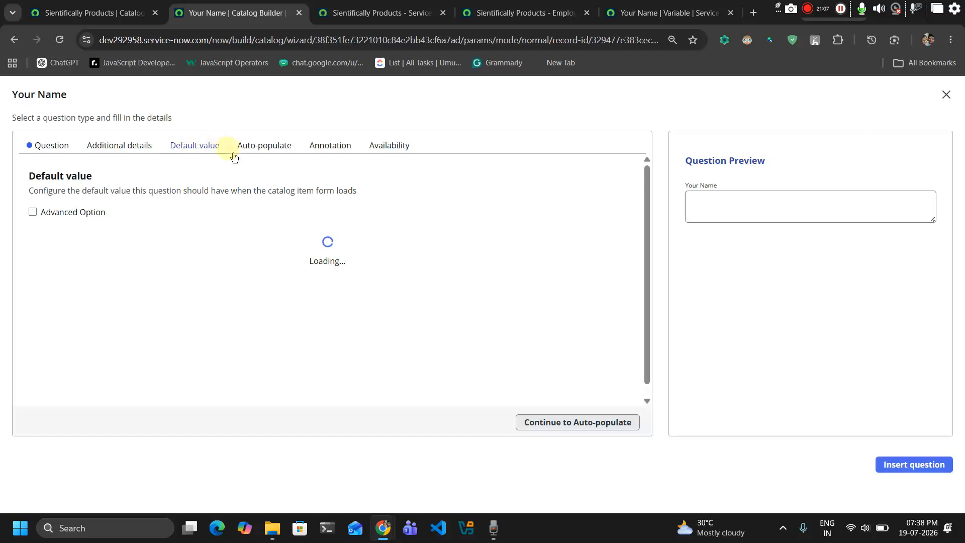
click(281, 147)
click(328, 146)
click(387, 151)
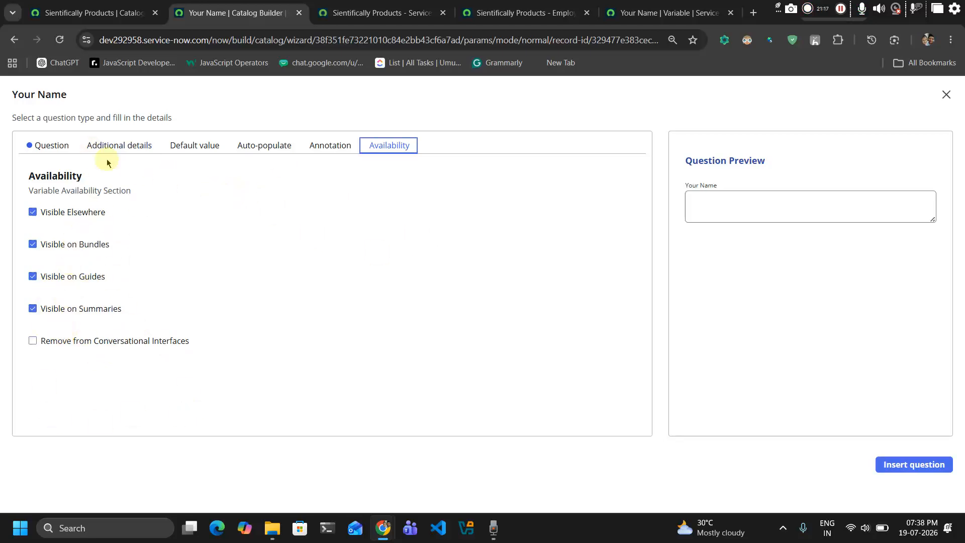
click(127, 151)
click(208, 149)
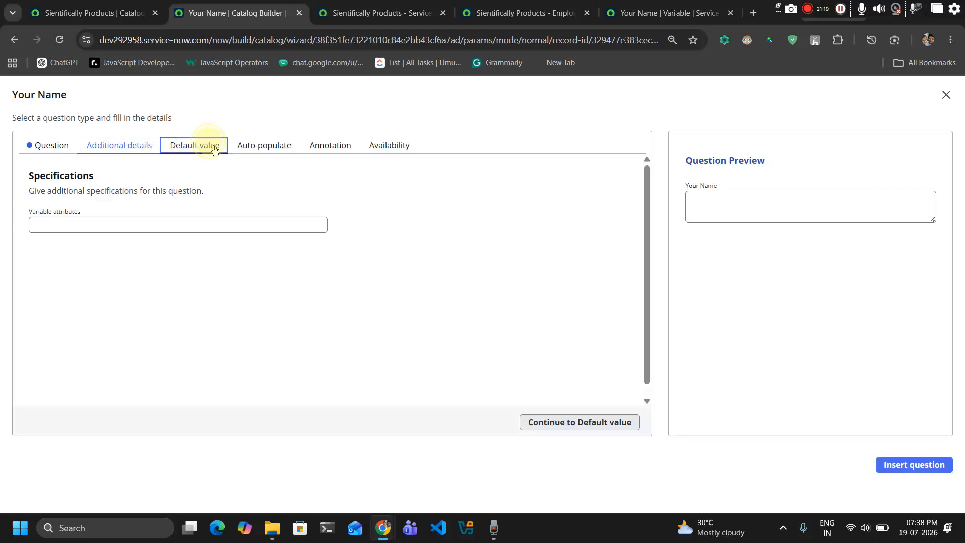
click(266, 146)
click(338, 146)
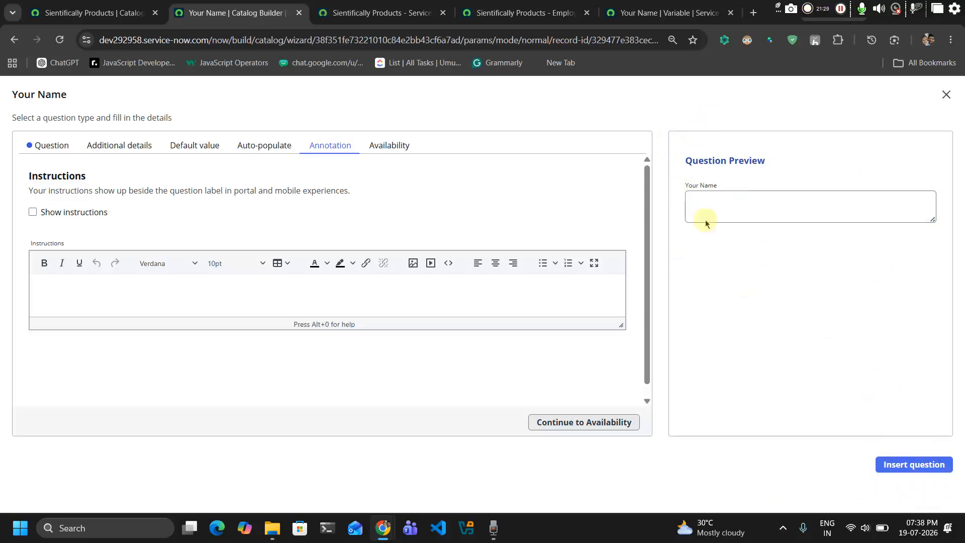
click(915, 465)
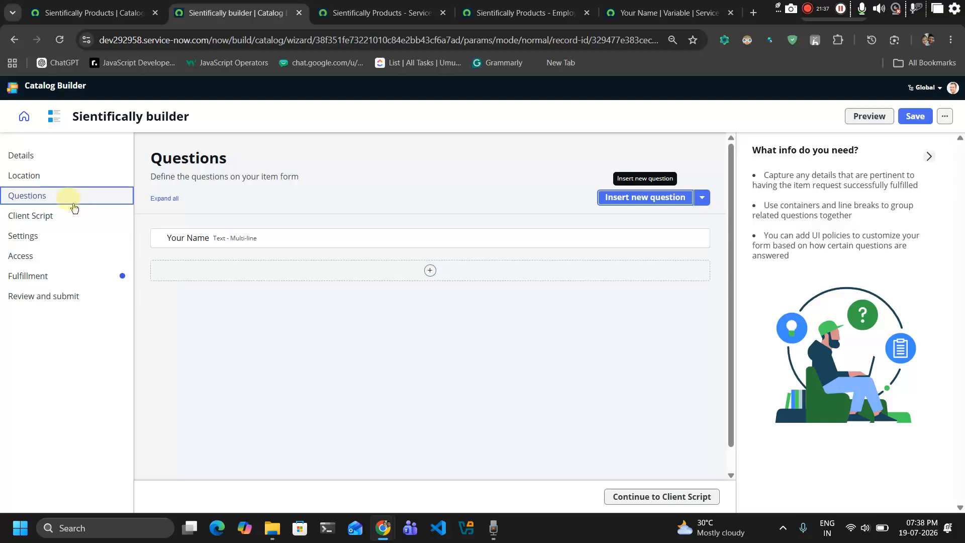
Skip the client script and set the portal's submit label to Request, hiding only the 'Add to cart' button and the quantity selector
click(625, 498)
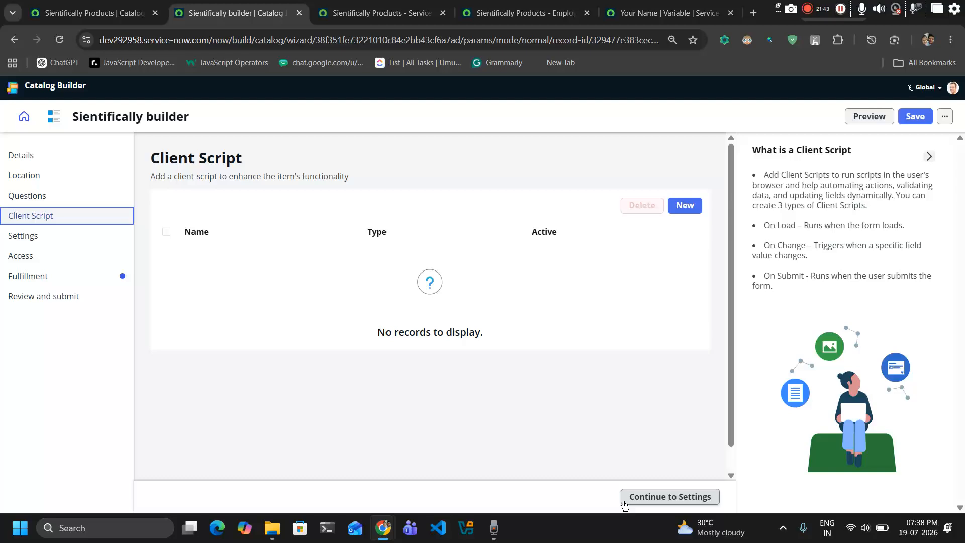
click(625, 502)
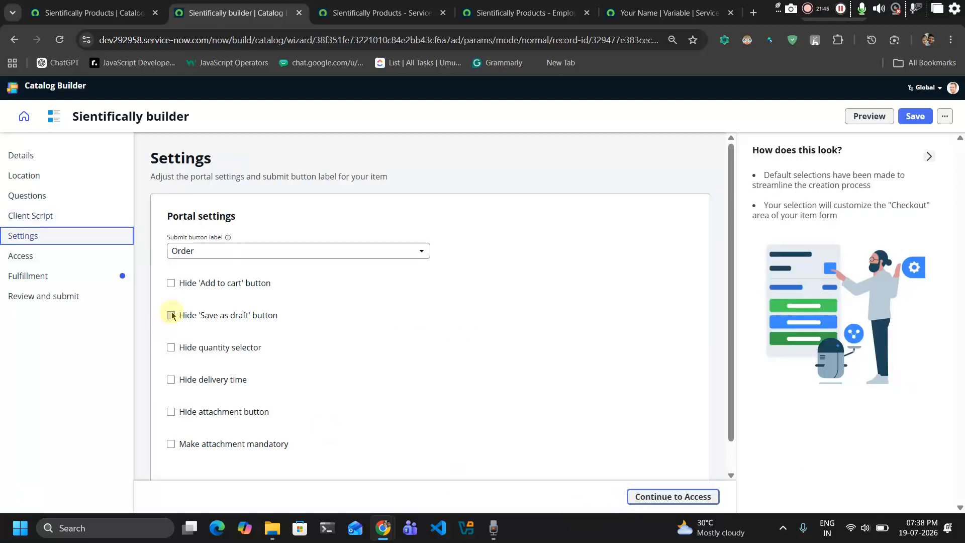
click(267, 255)
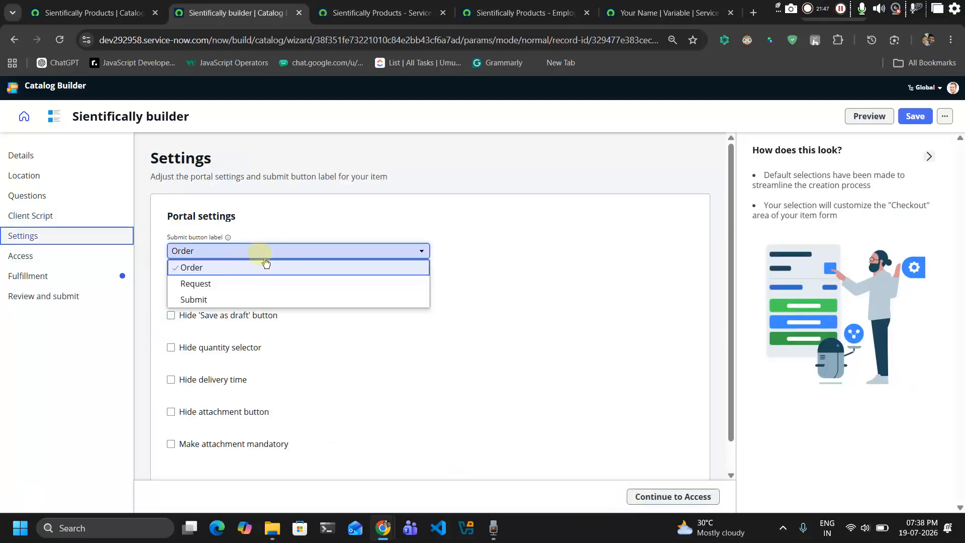
click(238, 284)
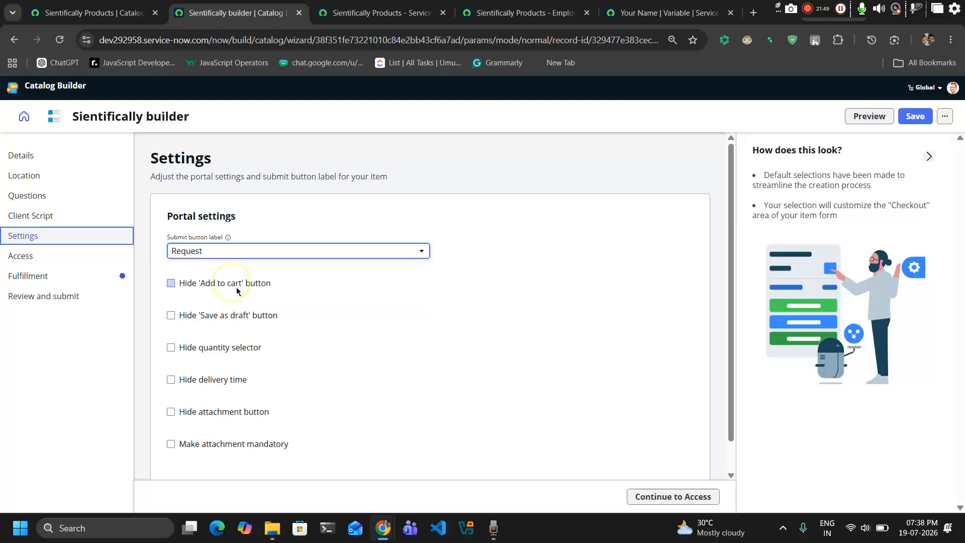
click(169, 320)
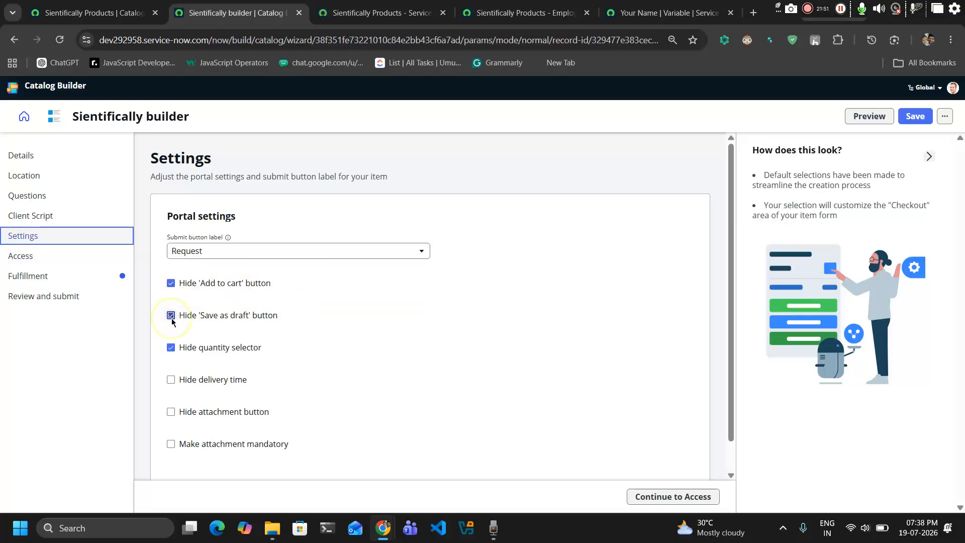
click(208, 443)
scroll(209, 446, down, 1)
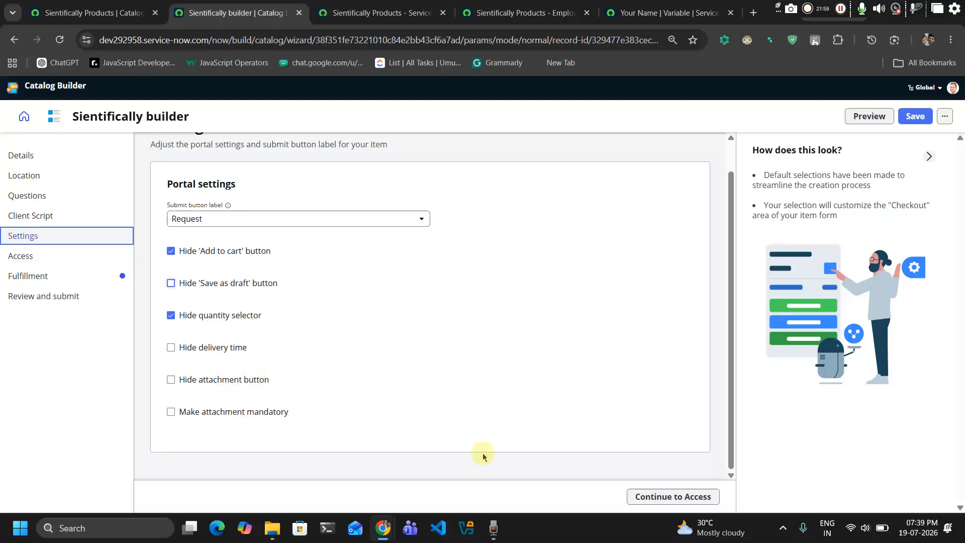
Grant access to the item to the Any User criteria and save it, leaving the denied-access criteria empty
click(640, 506)
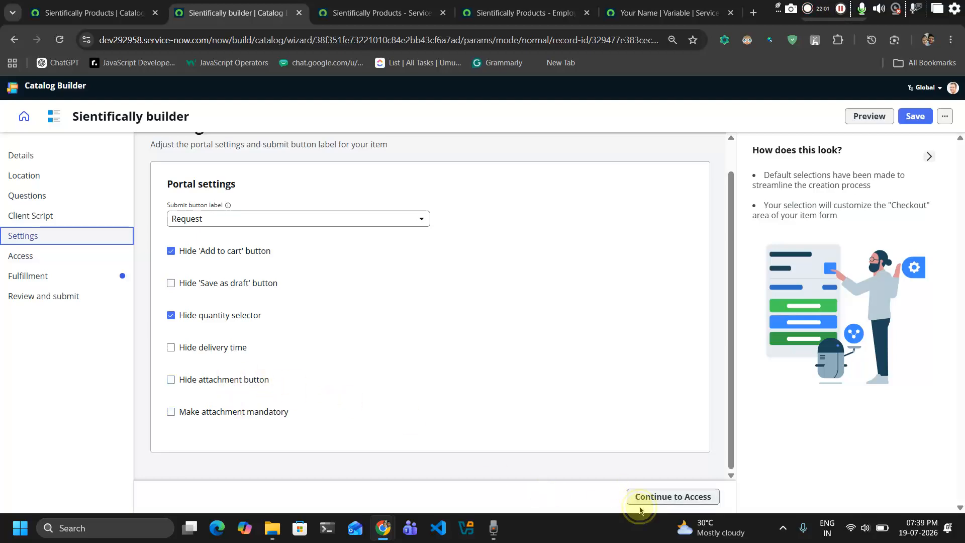
click(676, 502)
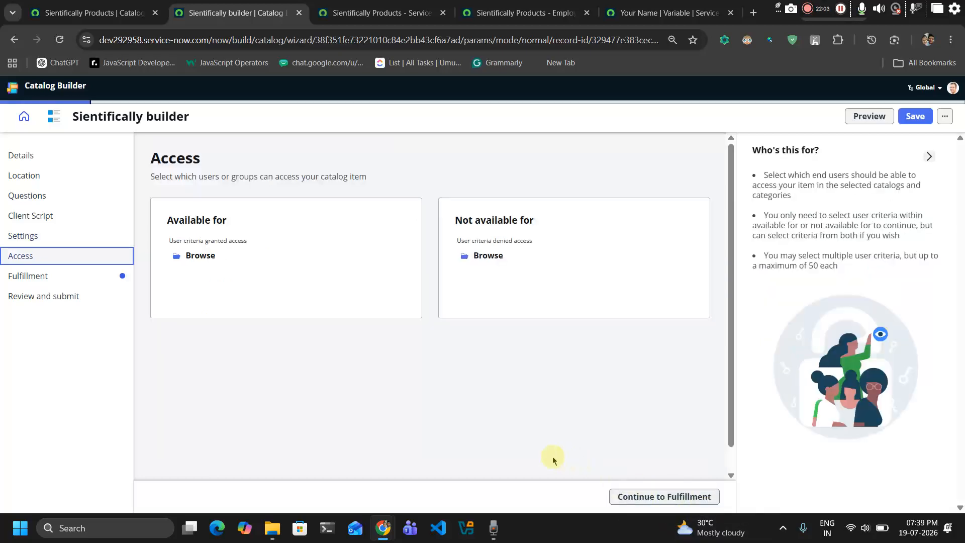
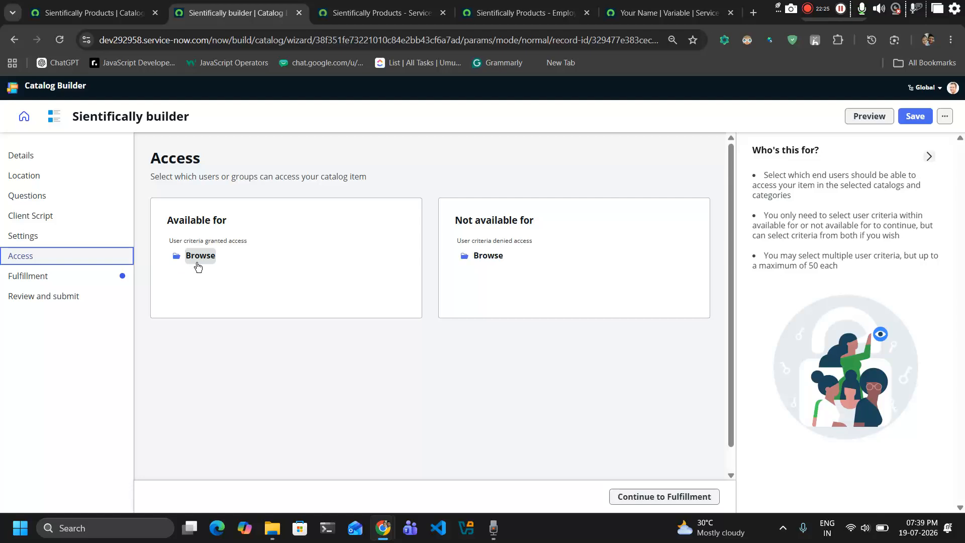
click(197, 262)
click(335, 286)
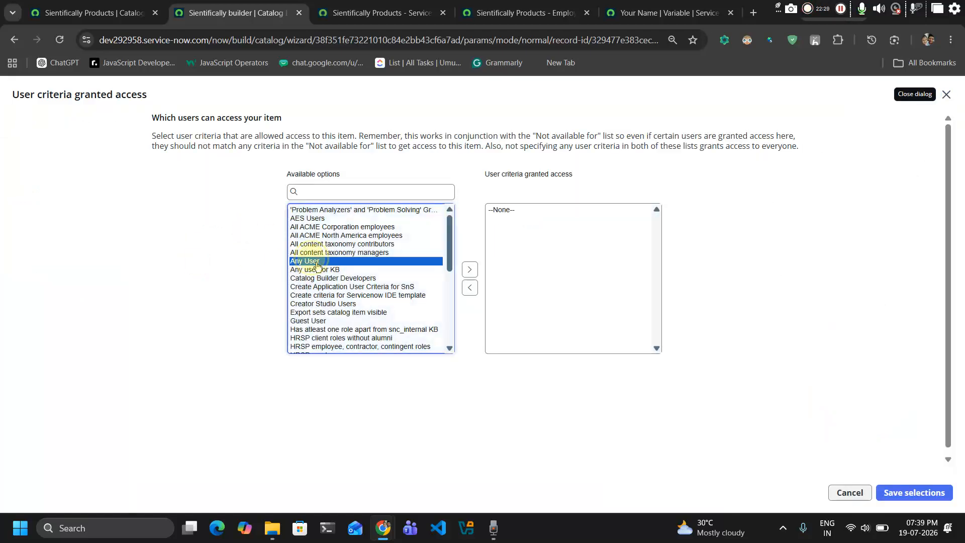
double_click(313, 261)
click(589, 273)
click(911, 495)
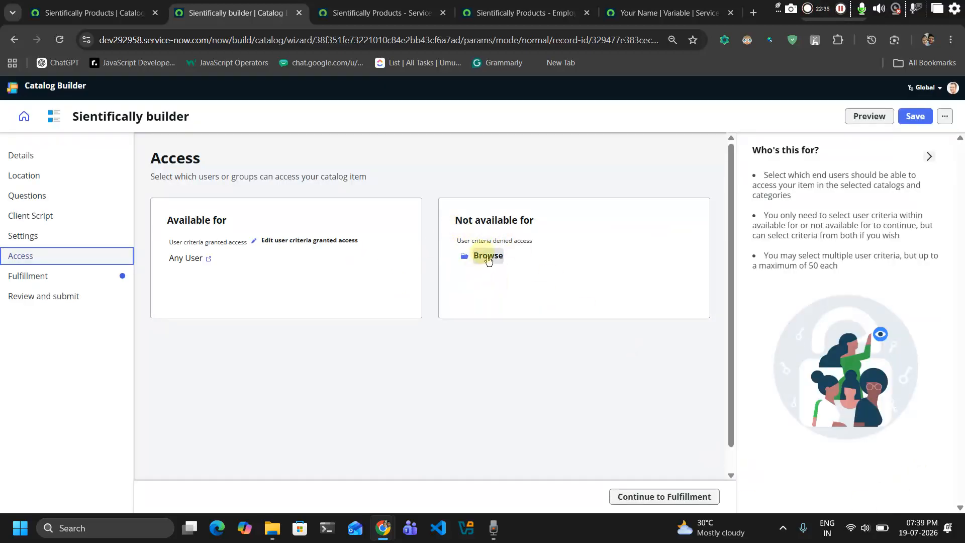
click(488, 258)
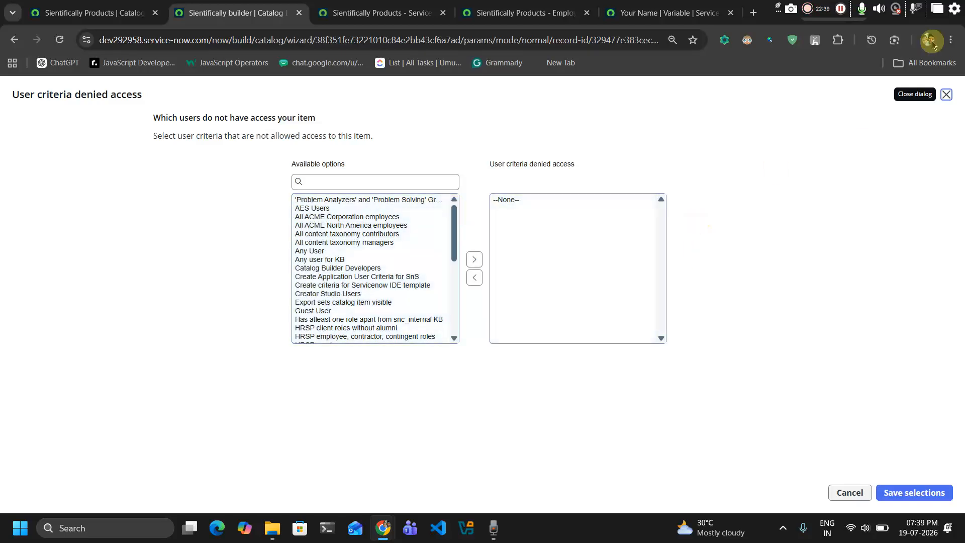
click(946, 96)
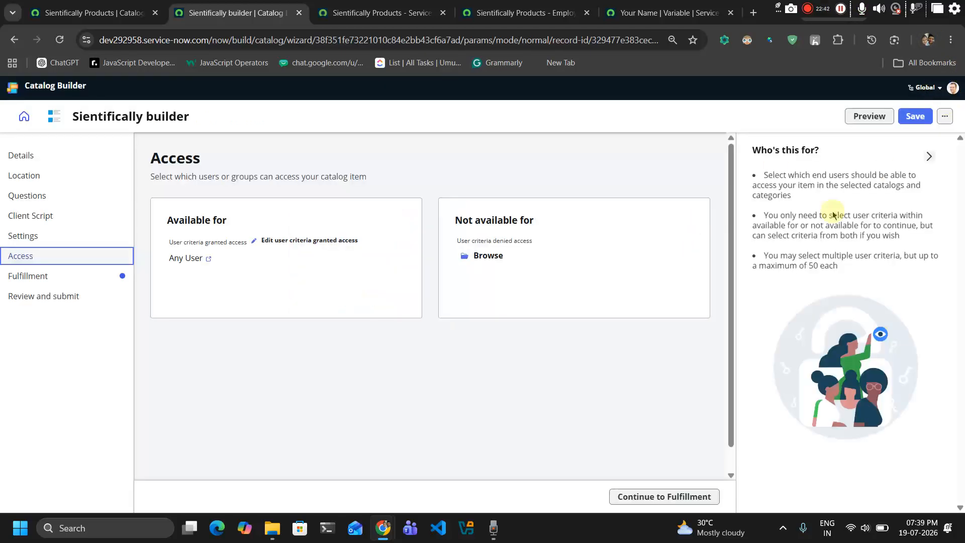
Continue to Fulfillment and check the process engine settings of the Sientifically Products catalog item for comparison
click(674, 496)
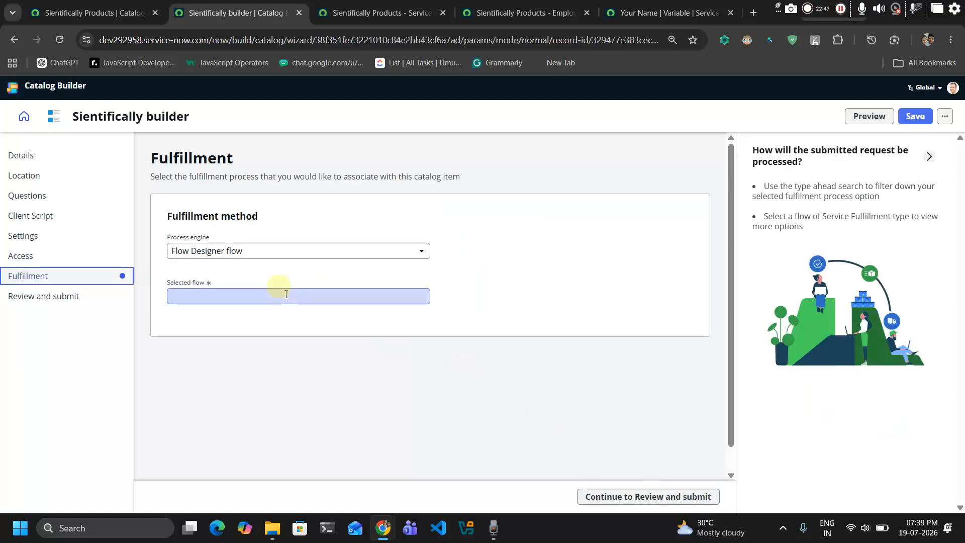
click(123, 4)
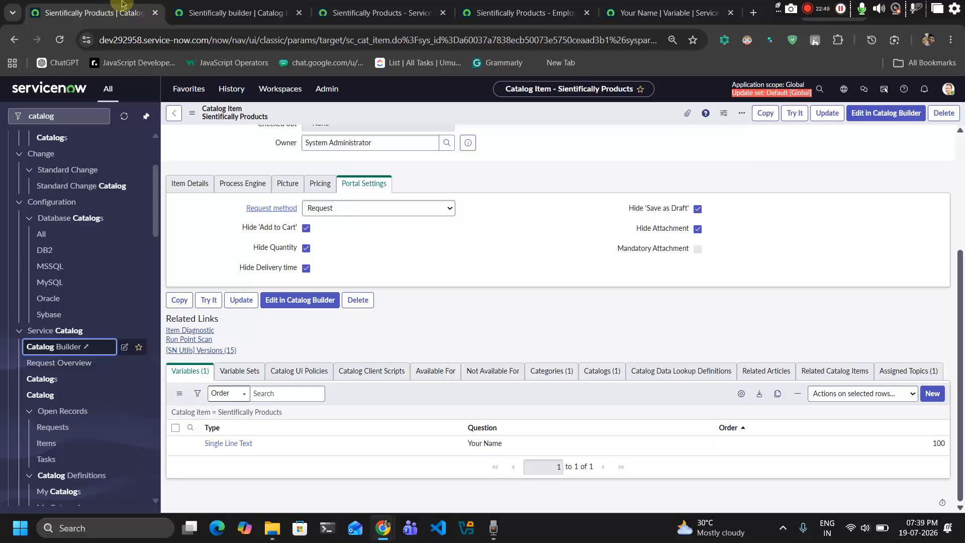
scroll(341, 252, up, 3)
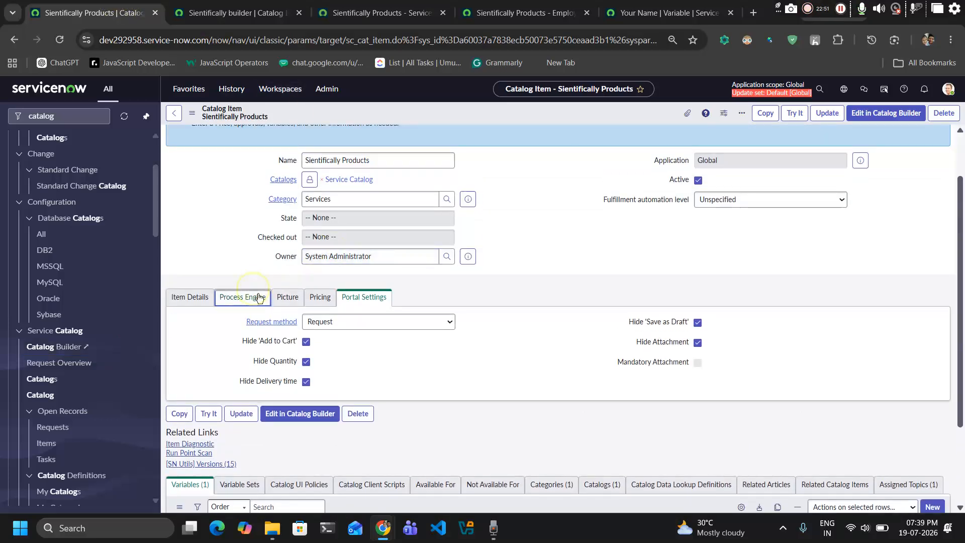
click(243, 297)
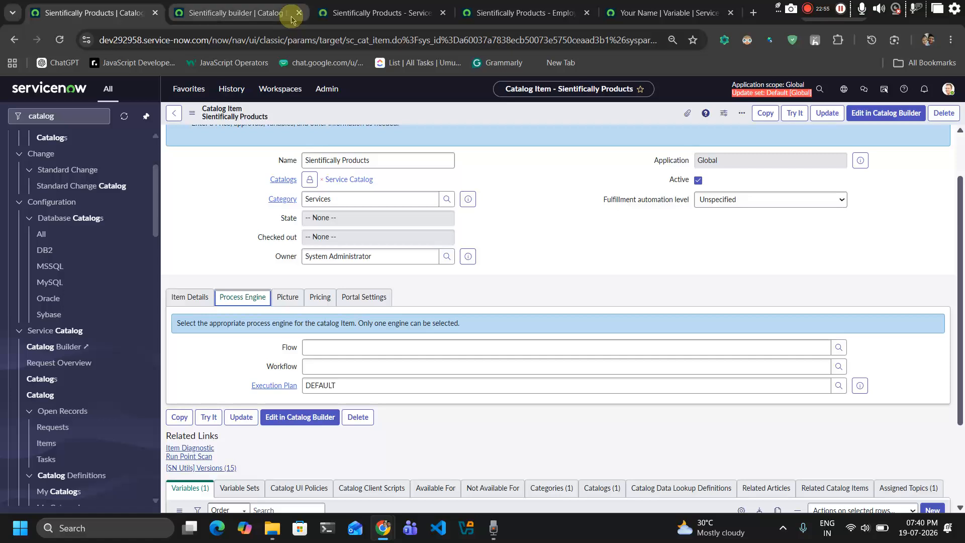
click(253, 11)
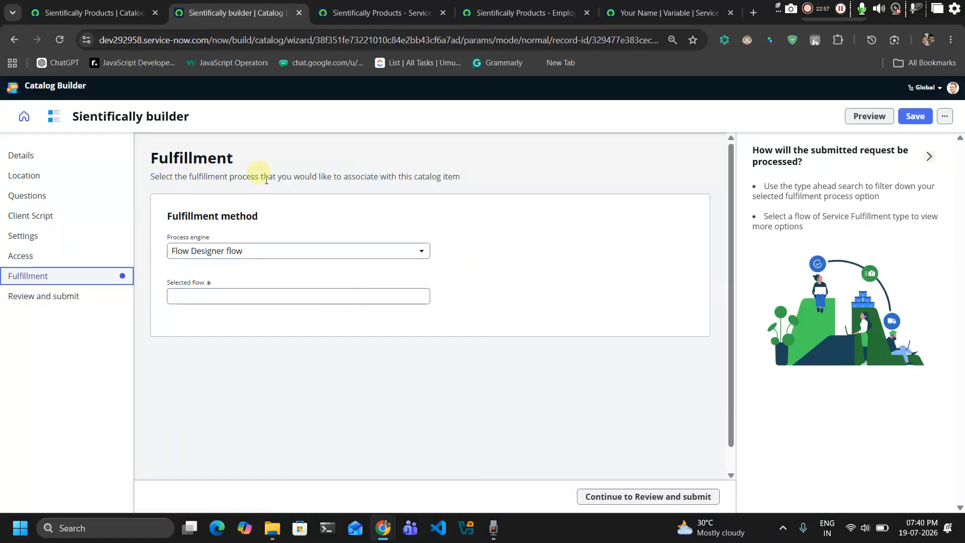
Select "Knowledge - Approval Ownership Group" as the item's Flow Designer fulfillment flow
click(356, 291)
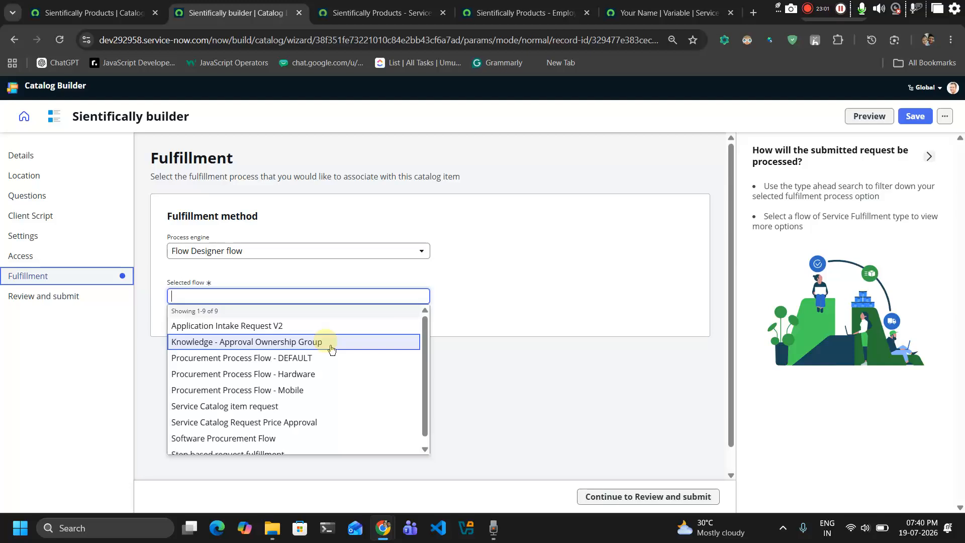
click(331, 349)
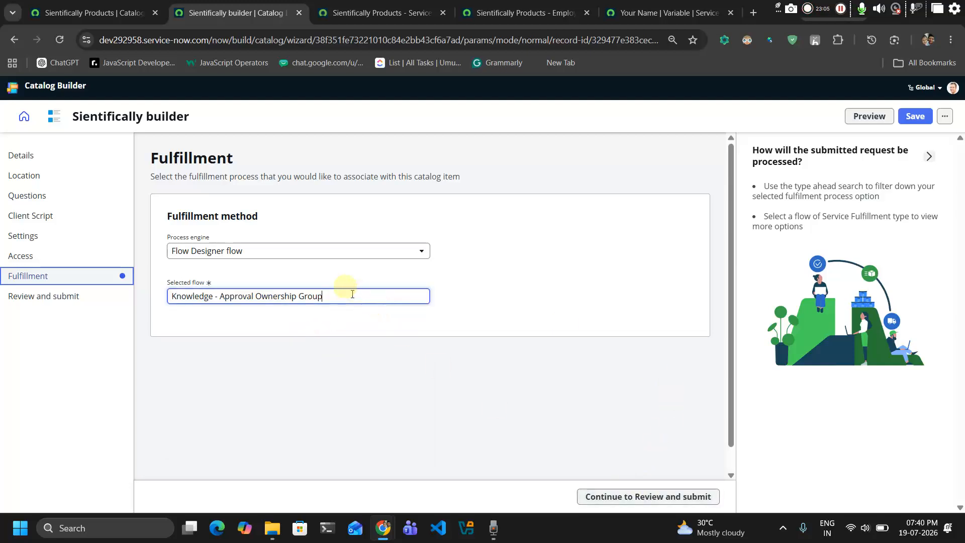
drag(338, 295, 142, 276)
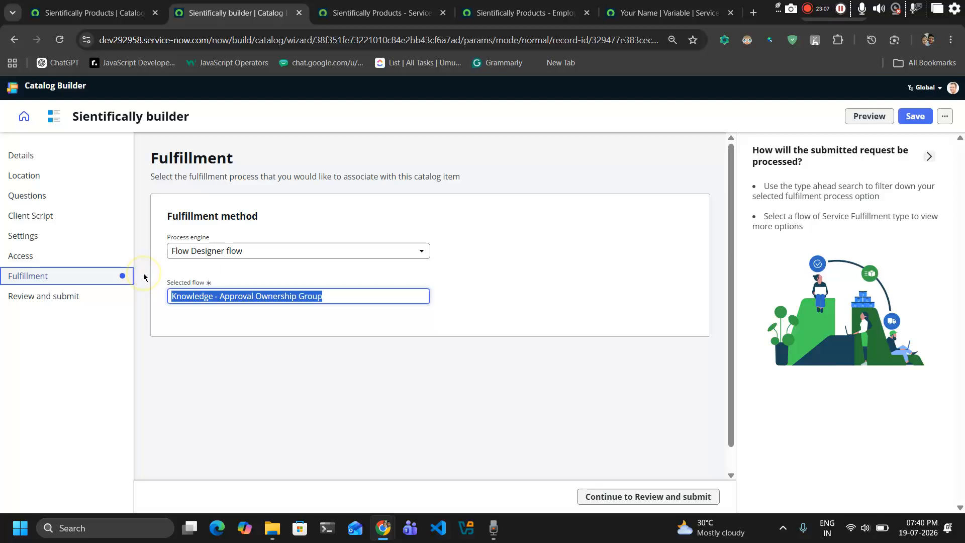
click(308, 365)
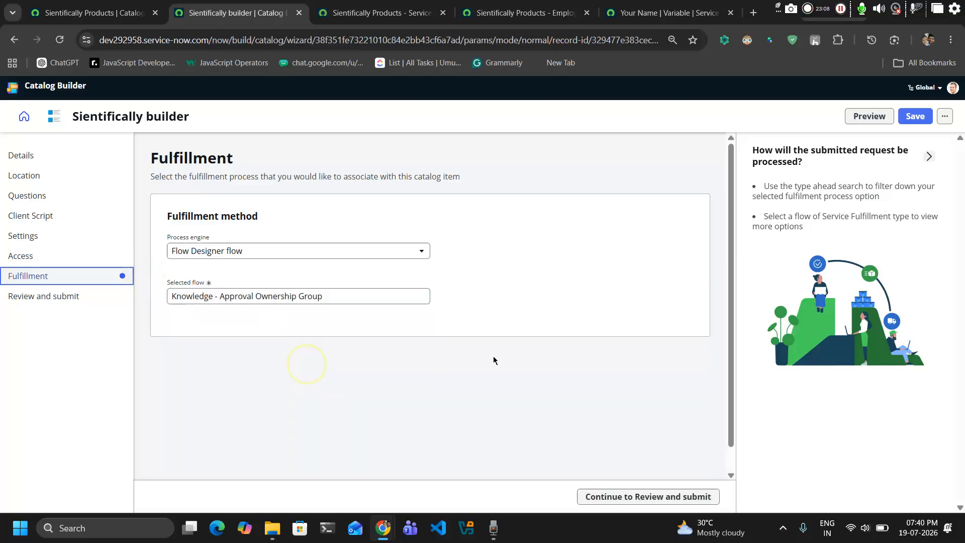
Continue to Review and submit and examine the item's details, location, questions, client script, settings, access and fulfillment
click(652, 497)
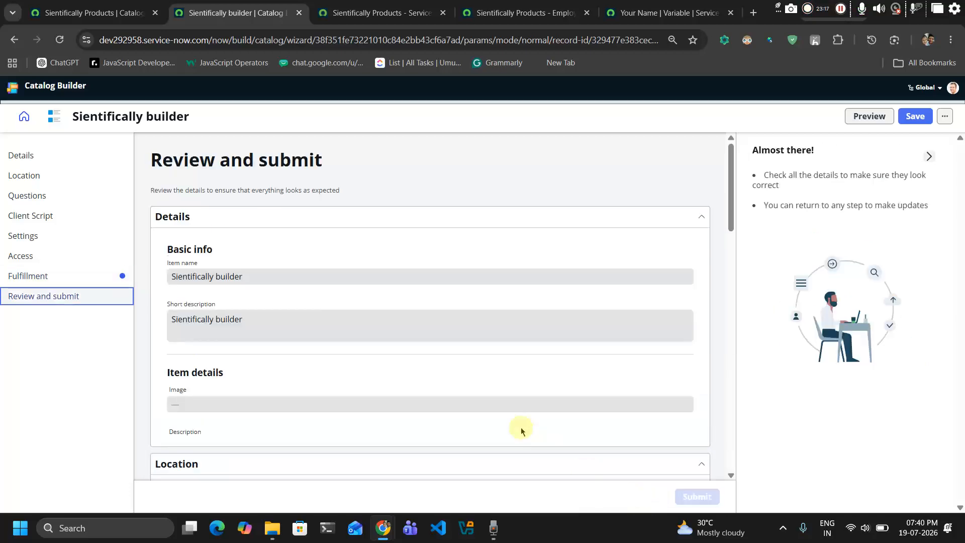
scroll(444, 385, down, 1)
scroll(444, 386, down, 15)
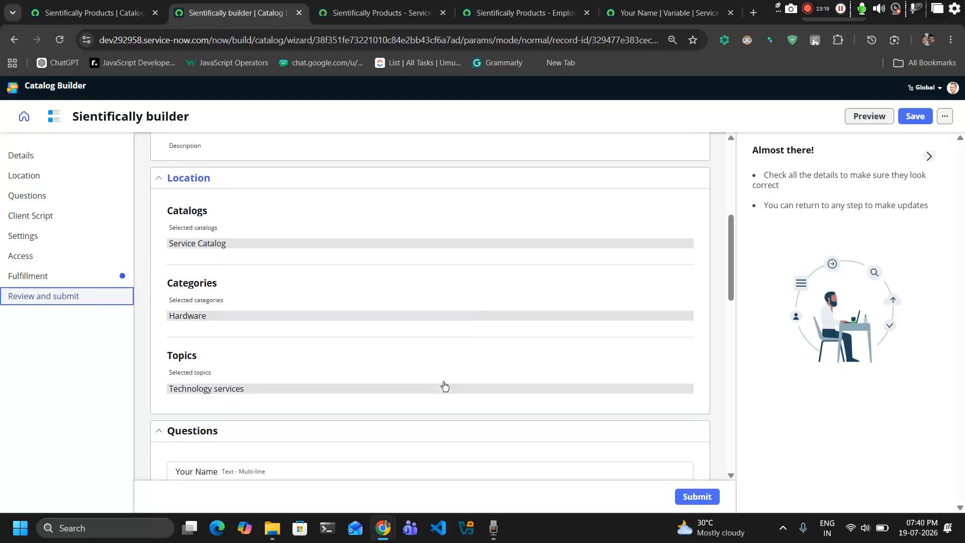
scroll(443, 386, down, 5)
scroll(444, 385, up, 20)
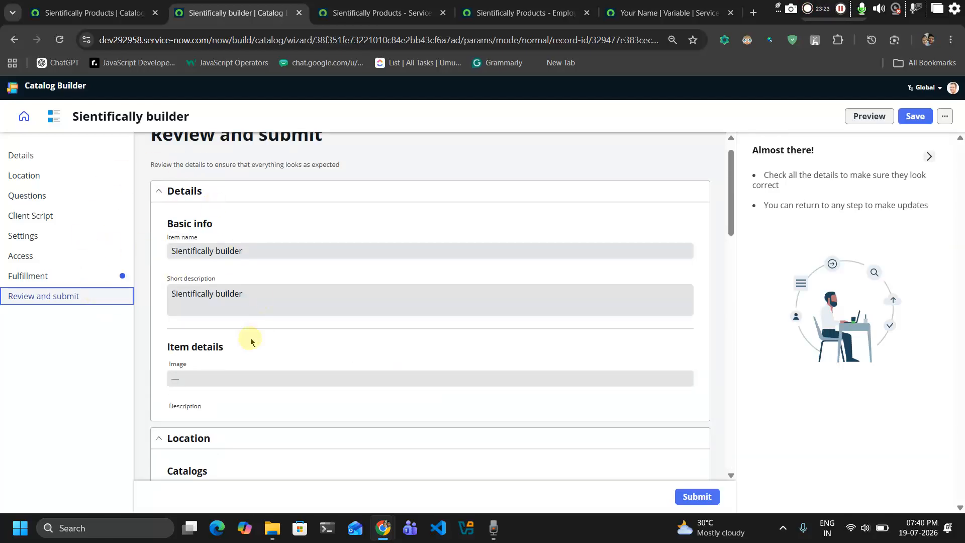
scroll(250, 338, down, 2)
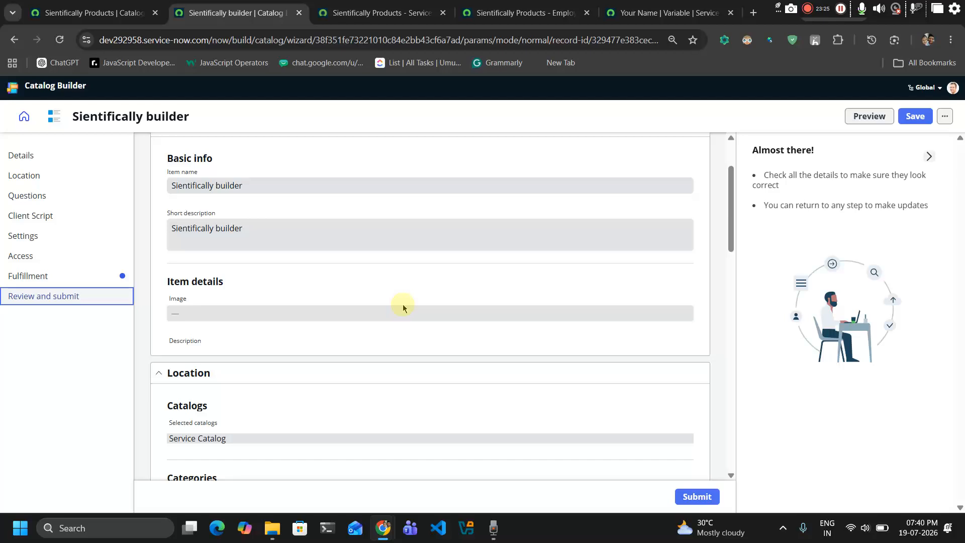
scroll(402, 307, down, 2)
scroll(403, 307, down, 4)
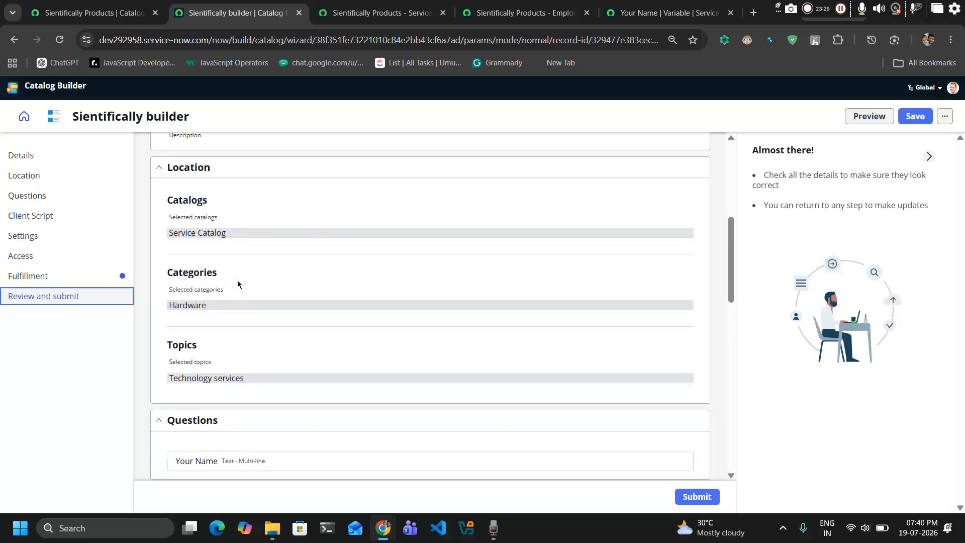
scroll(193, 338, down, 1)
scroll(194, 338, down, 1)
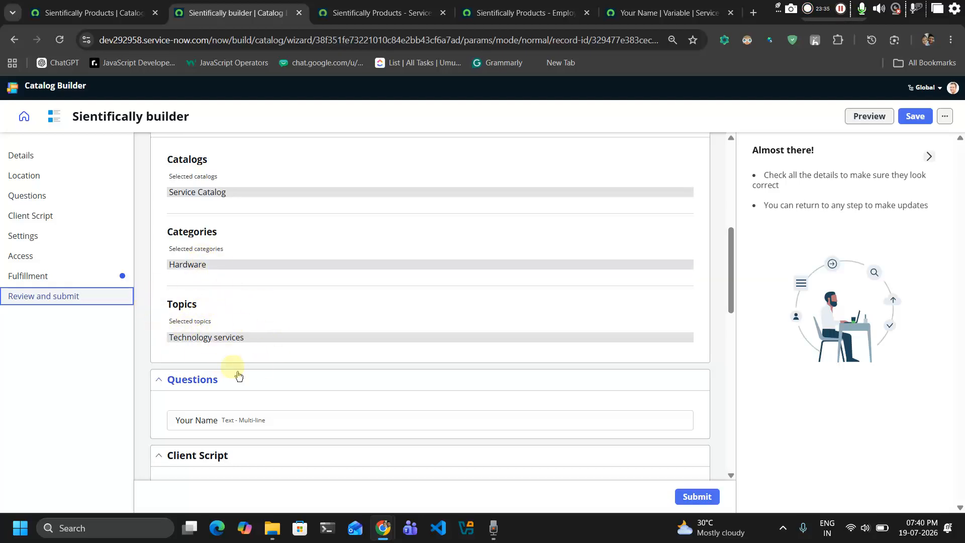
scroll(240, 338, down, 2)
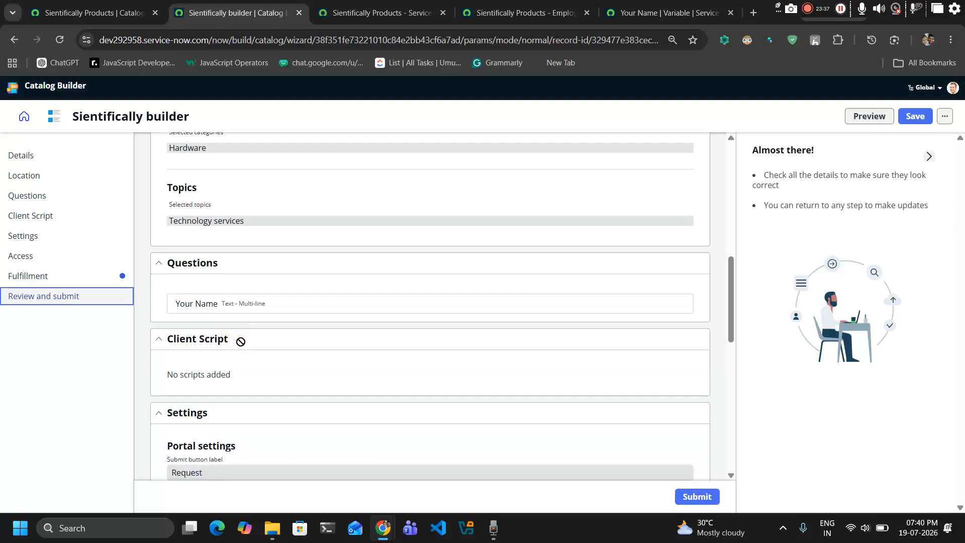
scroll(247, 318, down, 1)
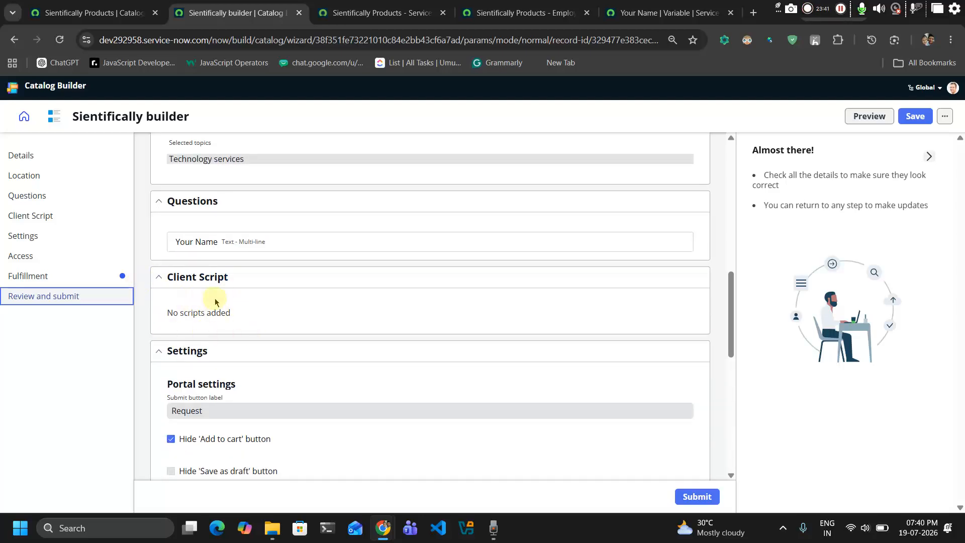
scroll(216, 303, down, 1)
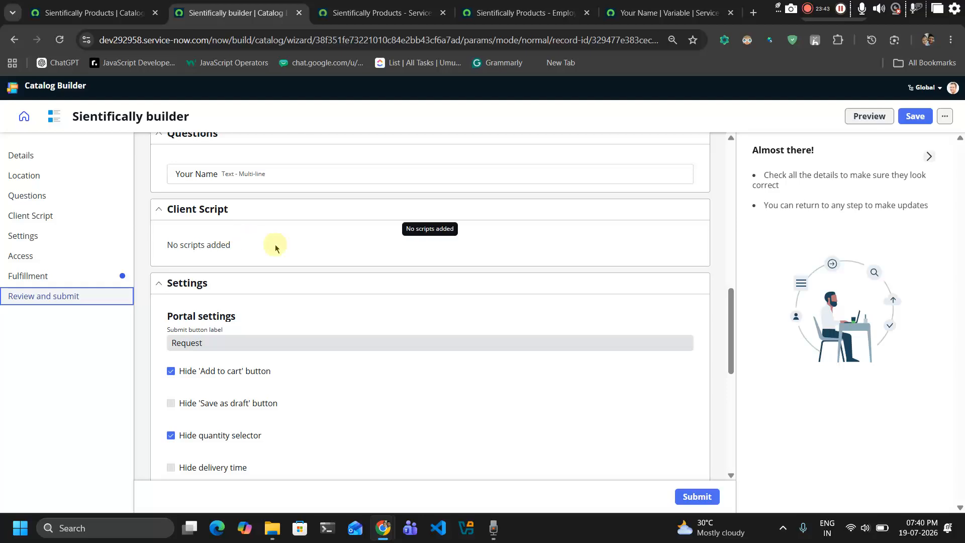
scroll(209, 276, down, 3)
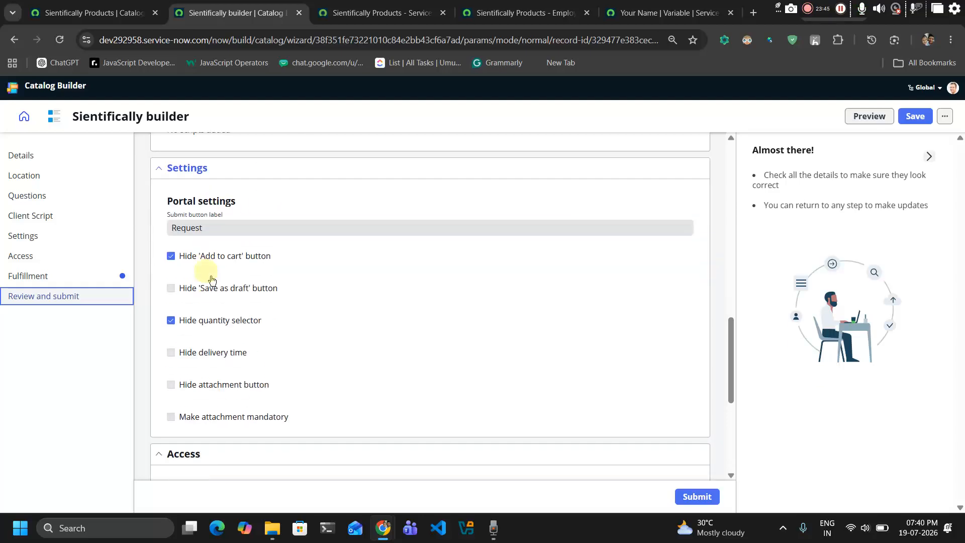
scroll(209, 356, down, 2)
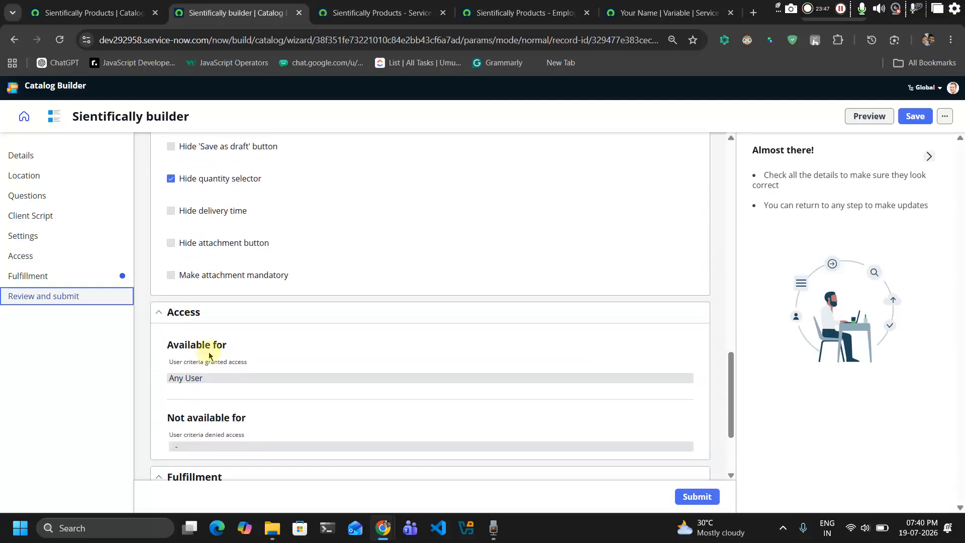
scroll(219, 370, down, 2)
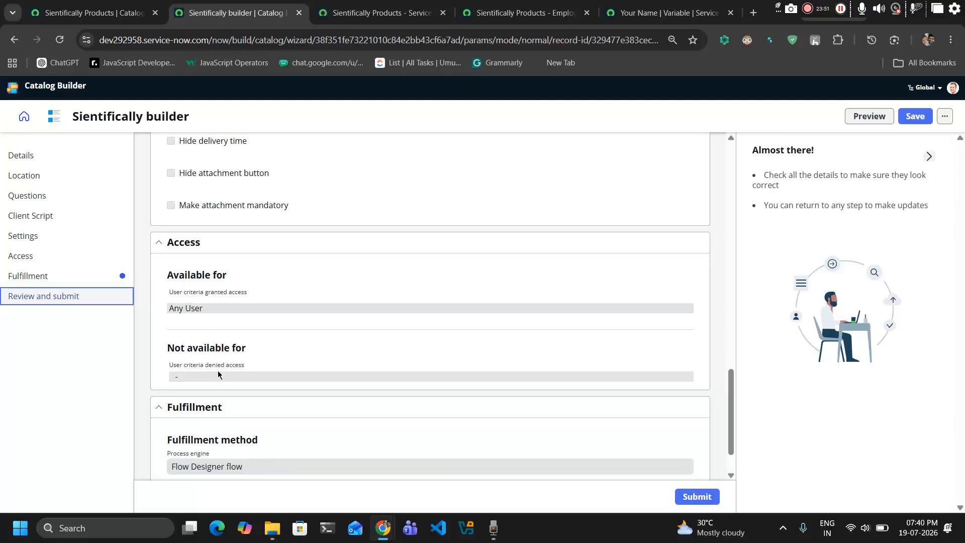
scroll(218, 375, down, 1)
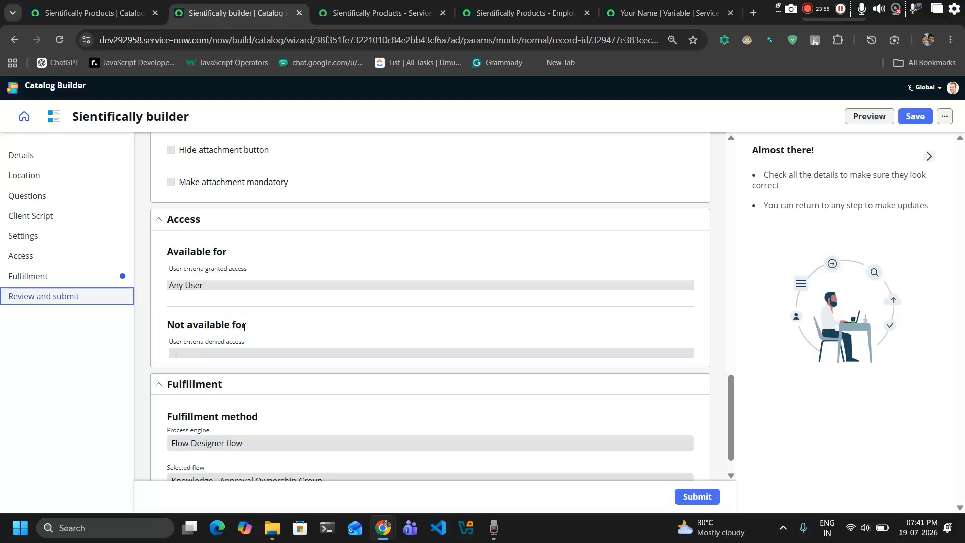
Submit the Sientifically builder item after checking its fulfillment details, and return to the Catalog Builder dashboard
scroll(245, 328, down, 1)
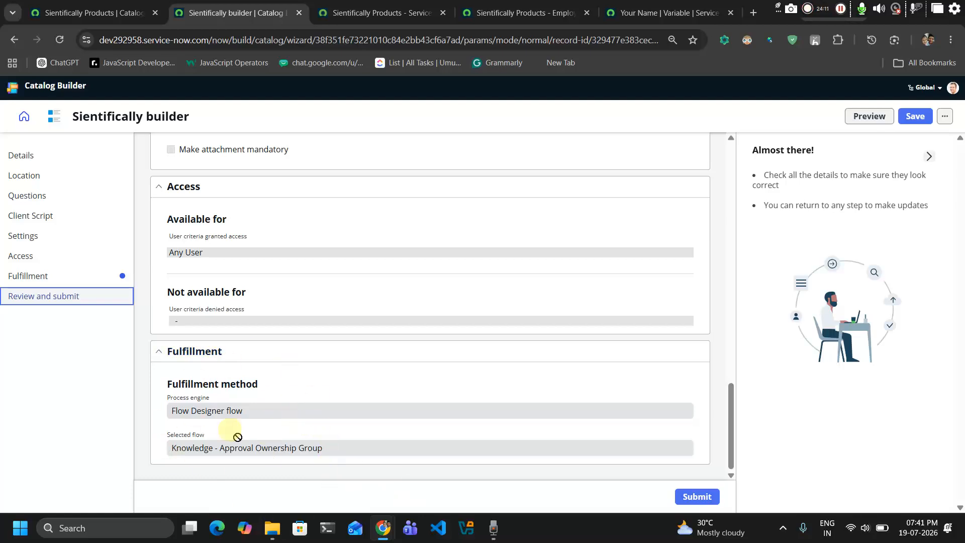
click(698, 498)
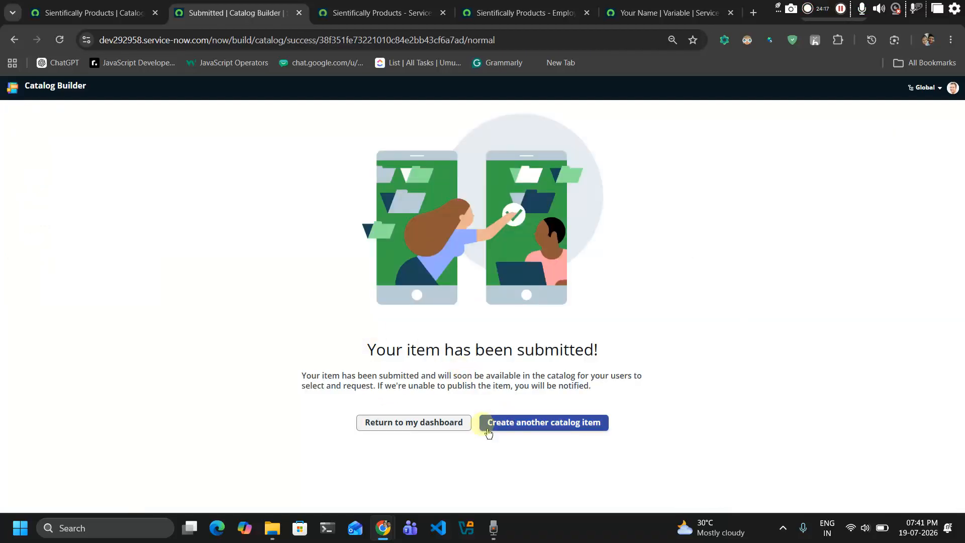
click(455, 427)
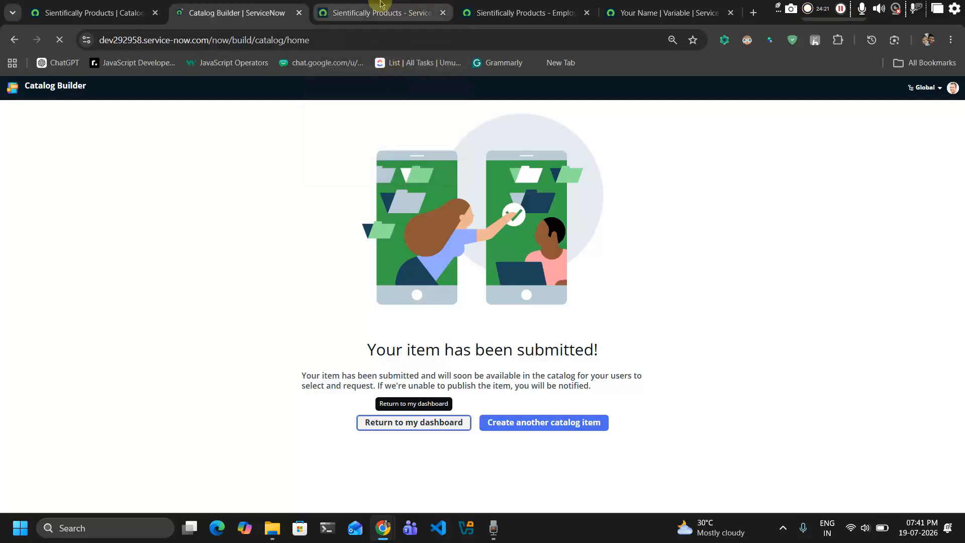
Search the Service Portal catalog for "Sientifically builder", then shorten the search to "Sientifically"
mouse_move(381, 5)
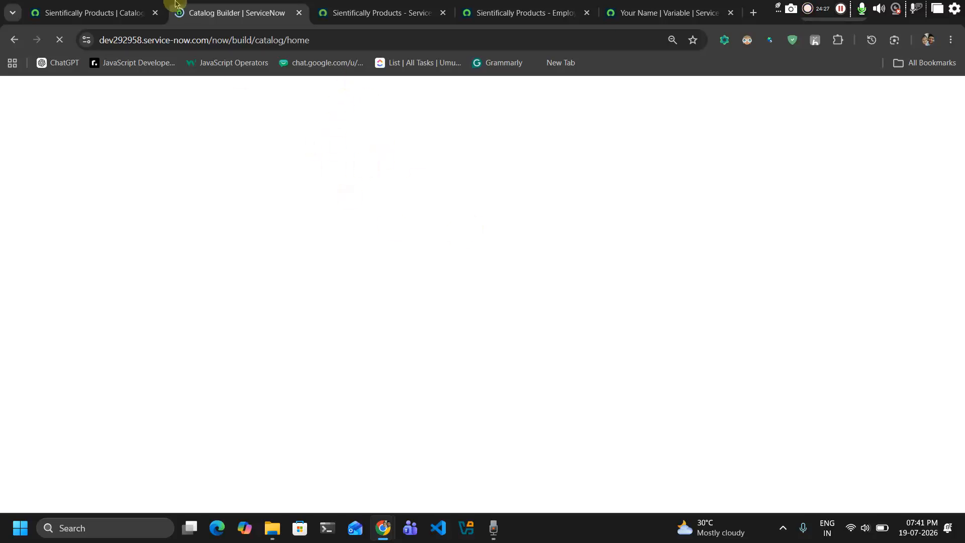
click(349, 5)
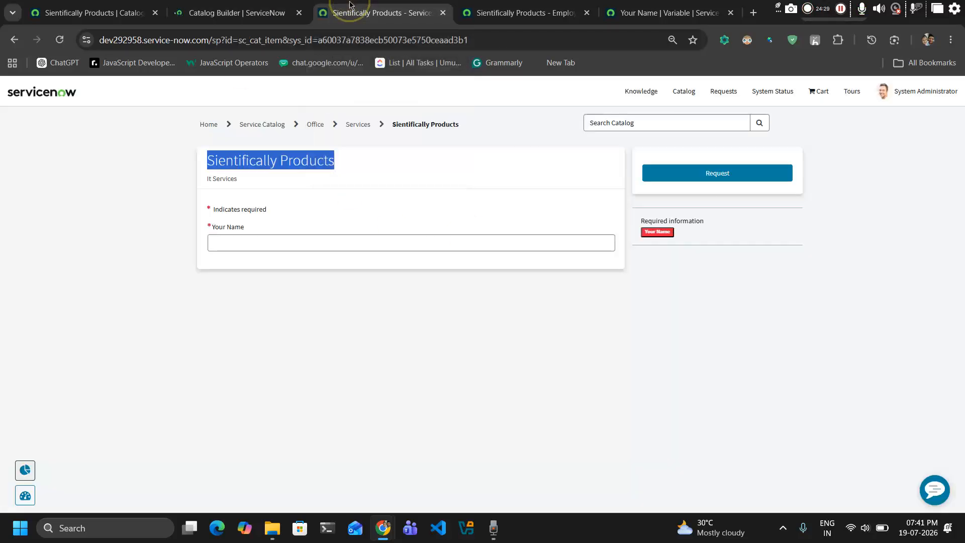
click(264, 4)
click(377, 9)
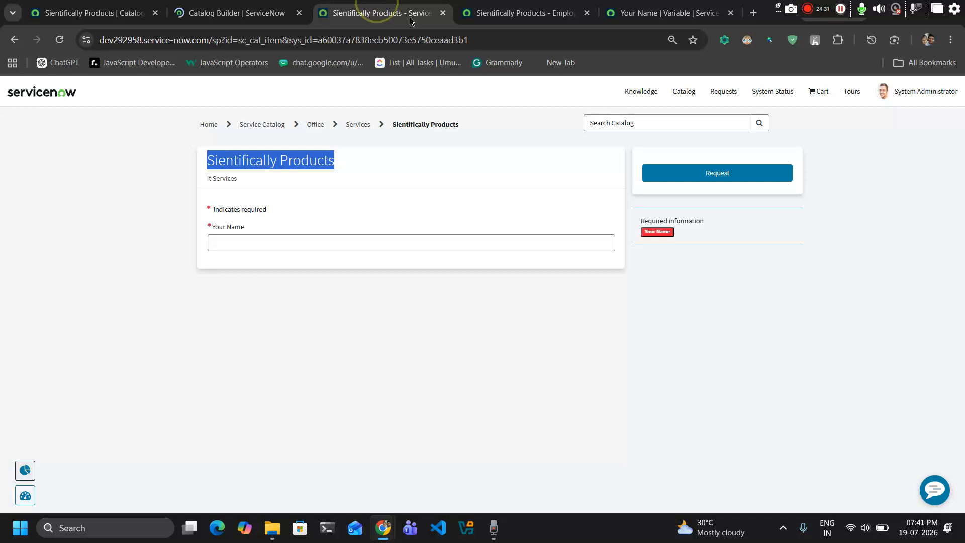
click(637, 126)
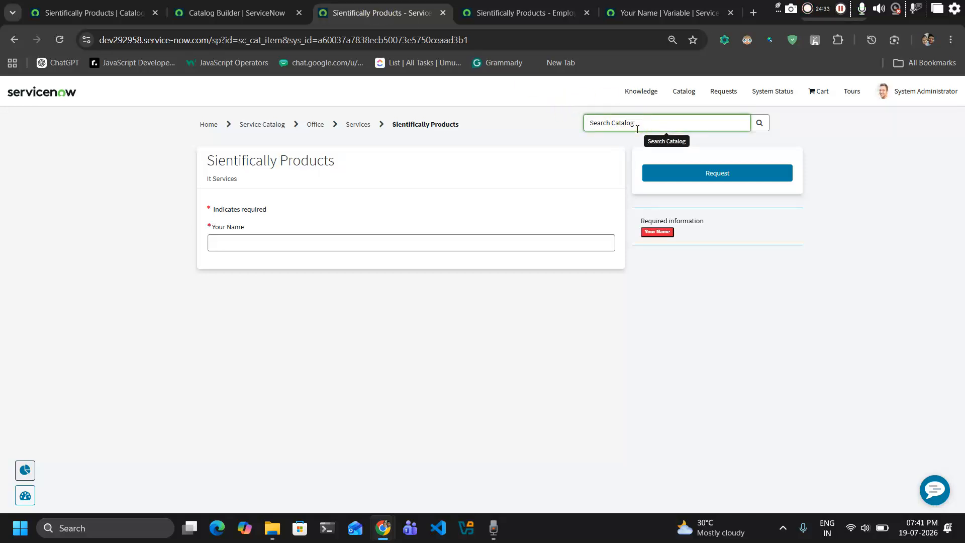
key(super+v)
click(636, 243)
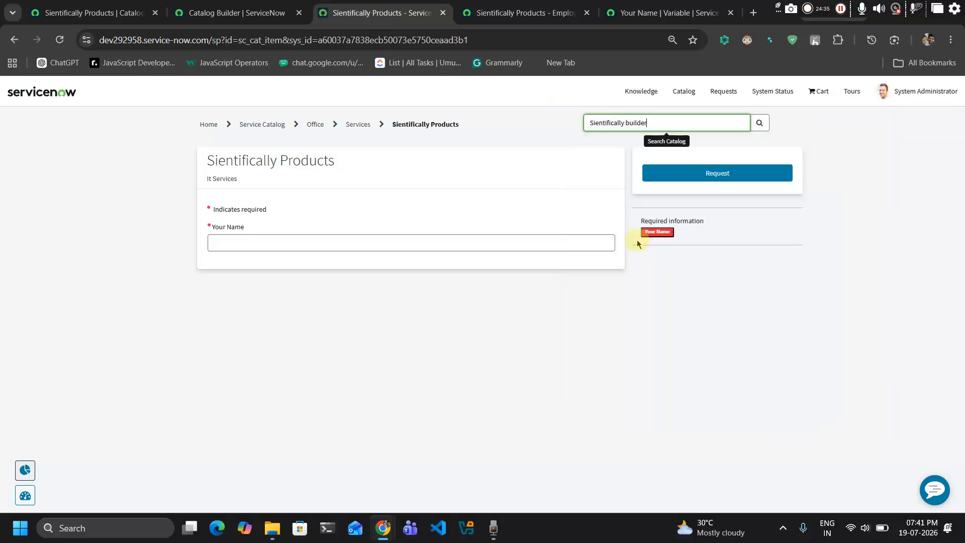
key(Return)
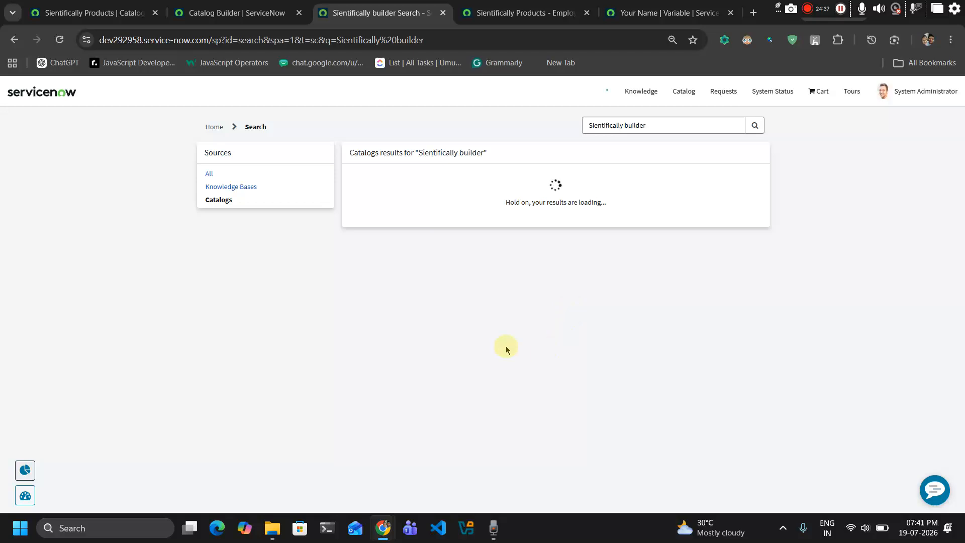
drag(657, 126, 628, 129)
key(Return)
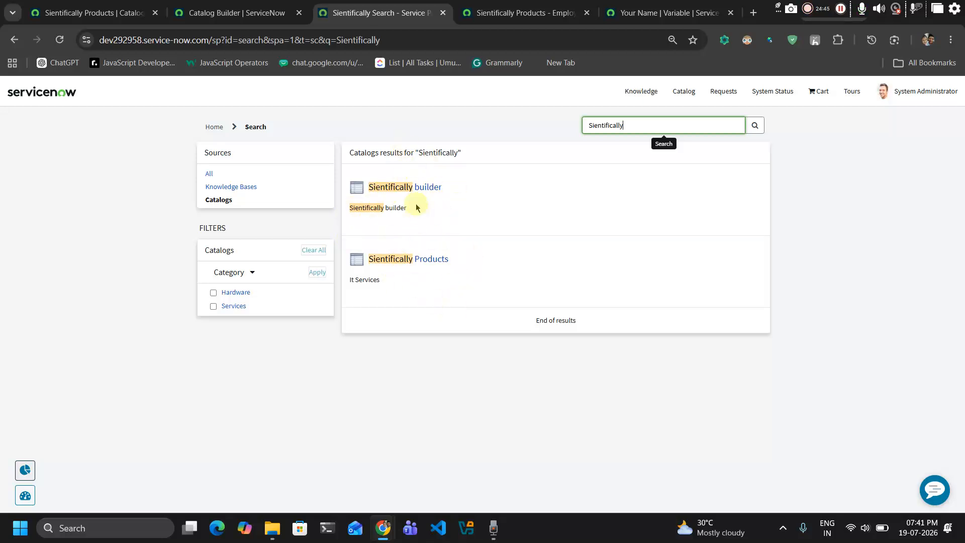
Search Employee Center for "Sientifically" and compare its portal URL suffix with the one used by Service Portal
click(507, 11)
click(488, 95)
text(Sientifically builder)
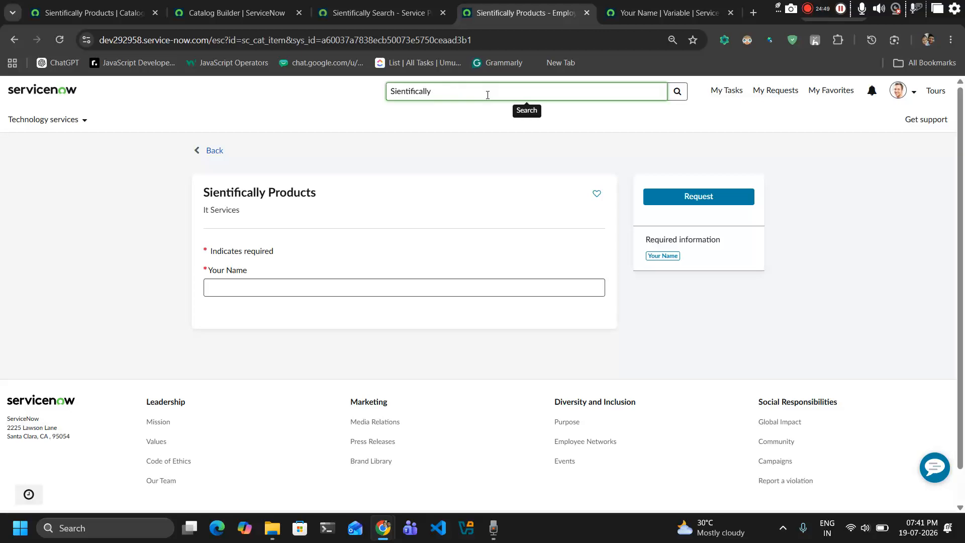
key(Return)
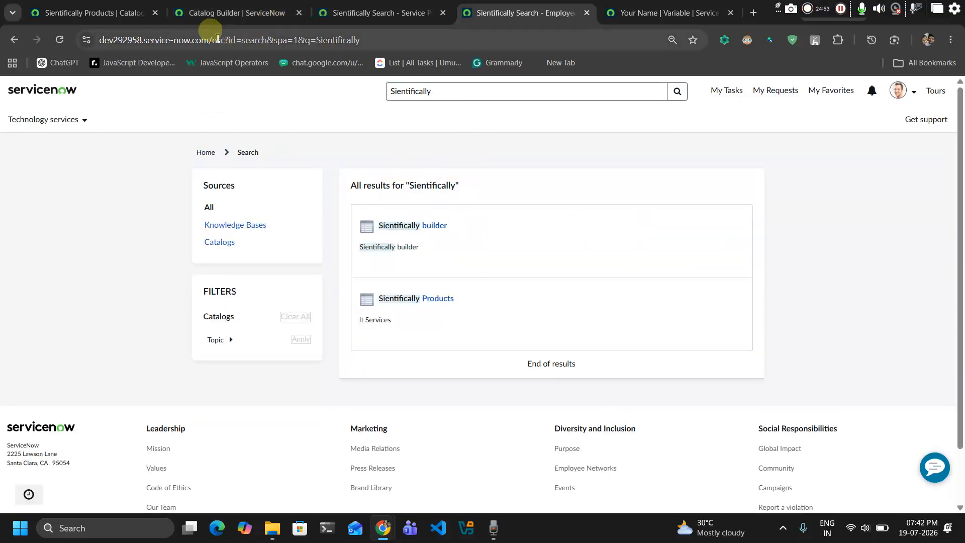
drag(208, 41, 267, 41)
click(337, 12)
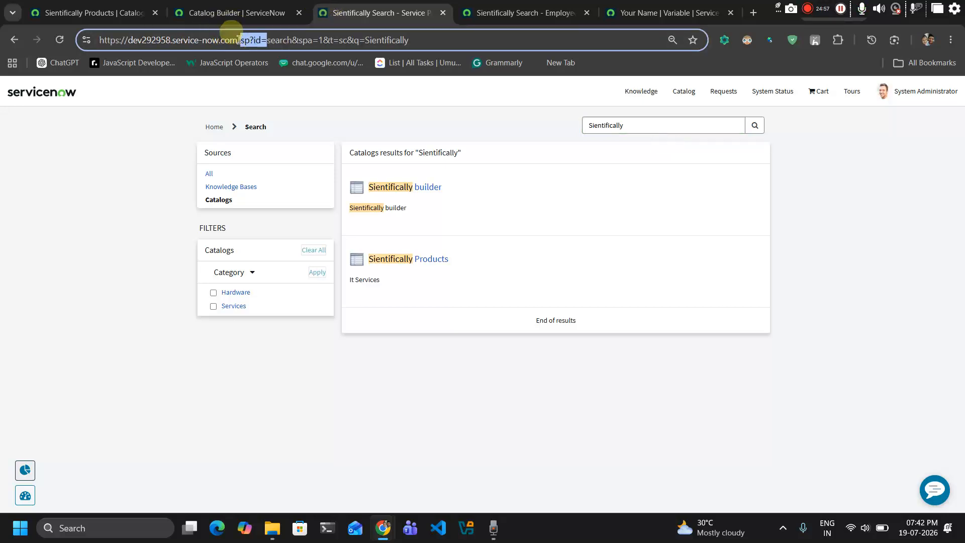
click(488, 9)
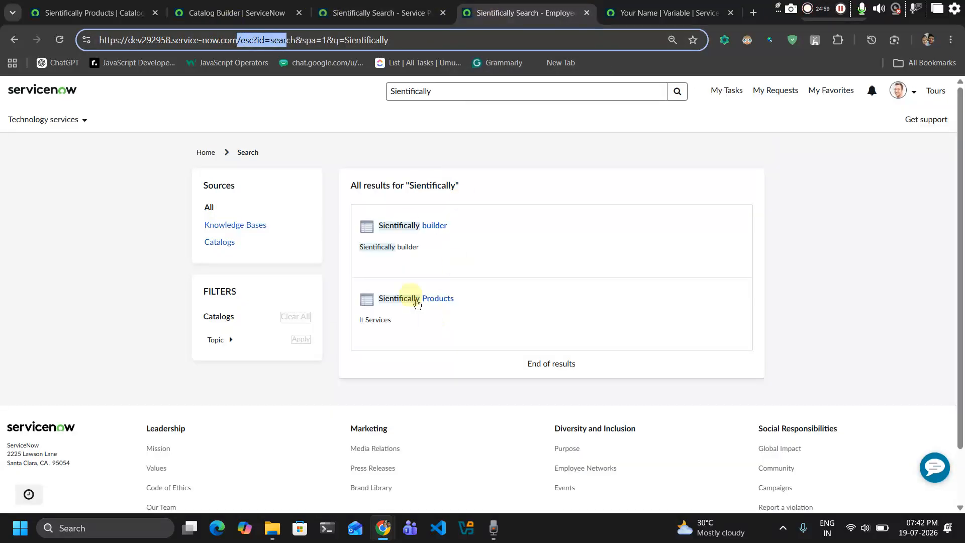
Request Sientifically builder in Employee Center with "hi" as Your Name, choosing the first listed user as the recipient
click(415, 229)
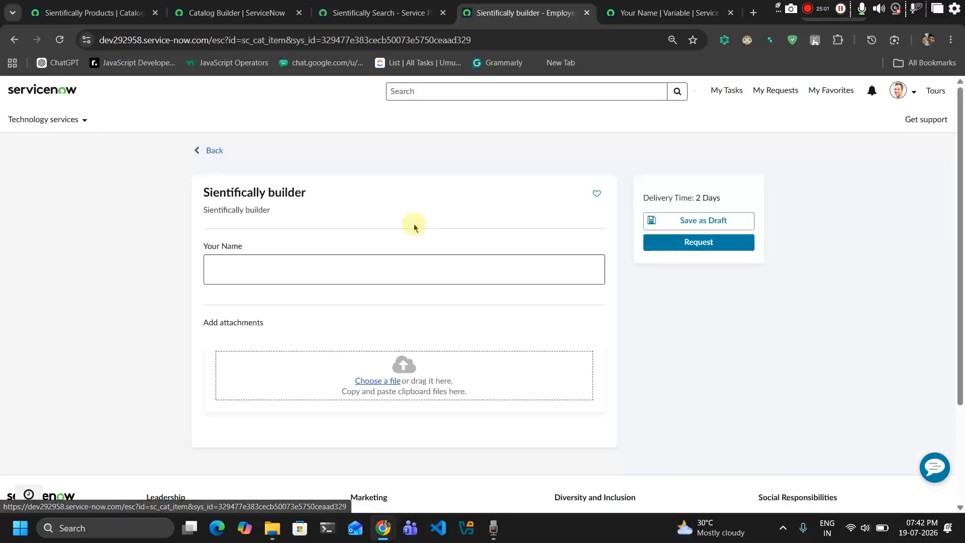
click(264, 268)
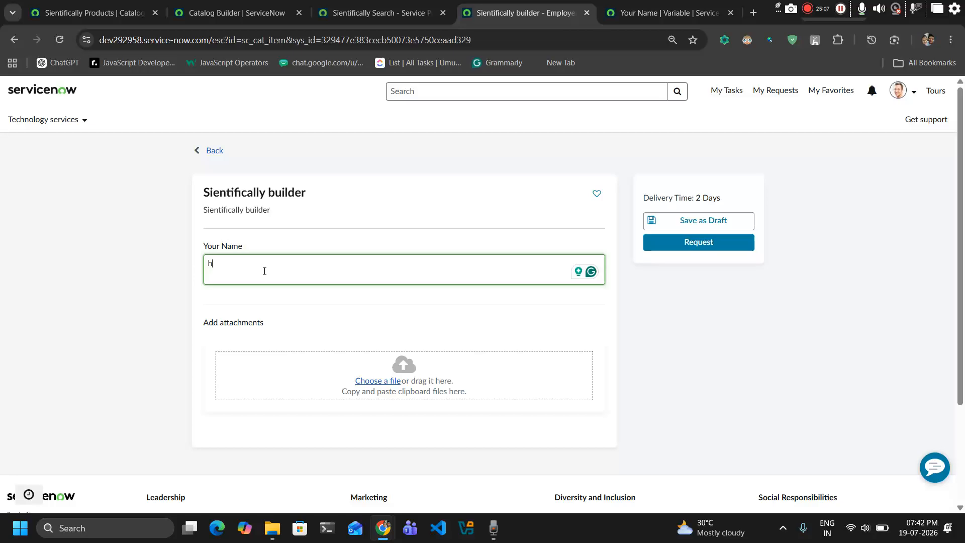
click(645, 242)
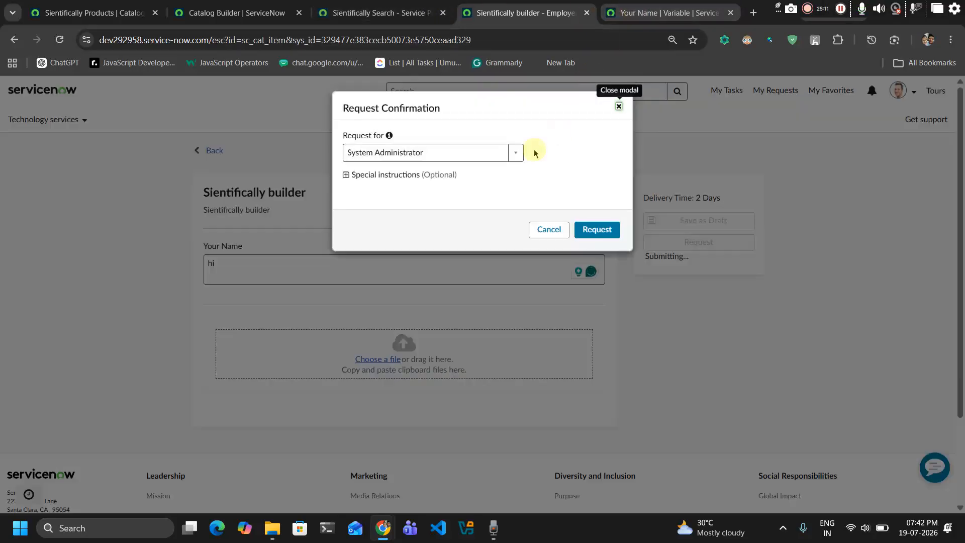
click(424, 155)
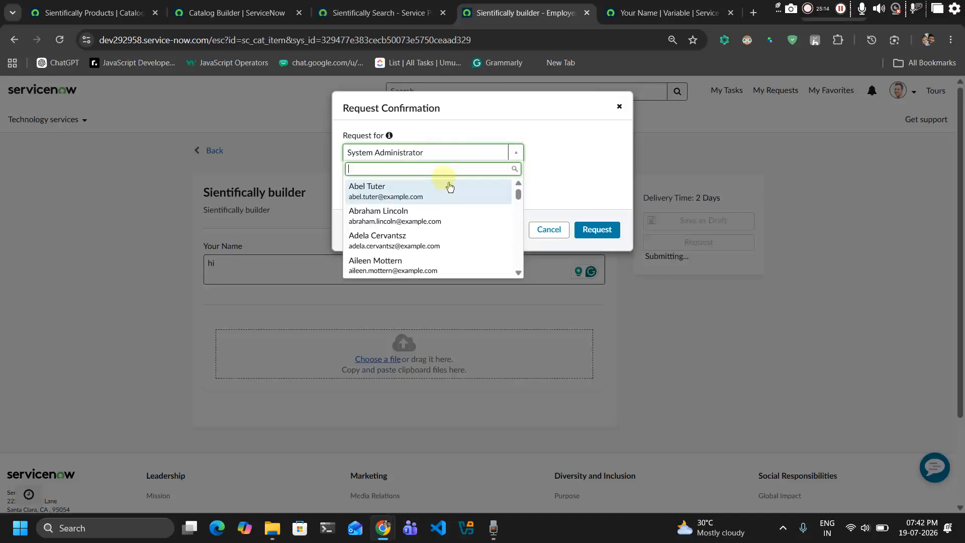
click(423, 188)
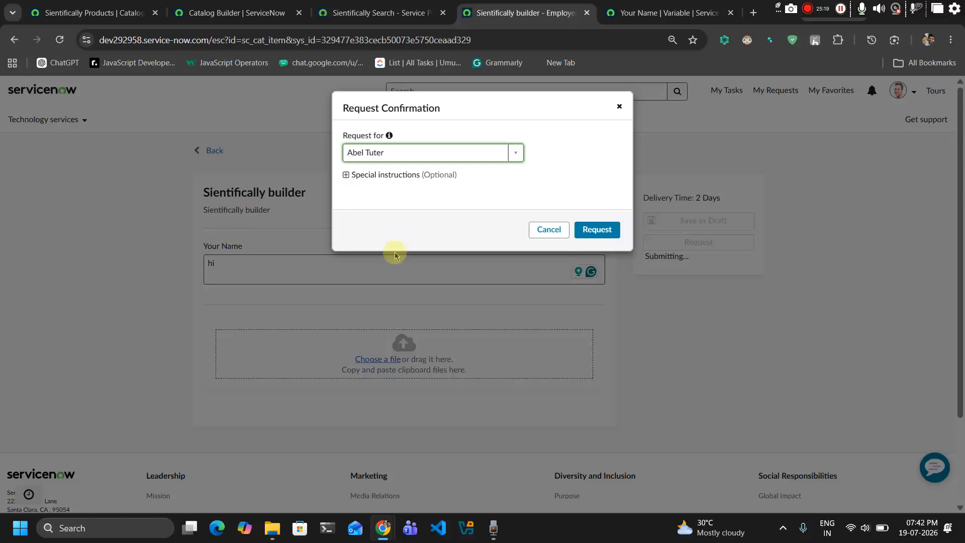
click(598, 229)
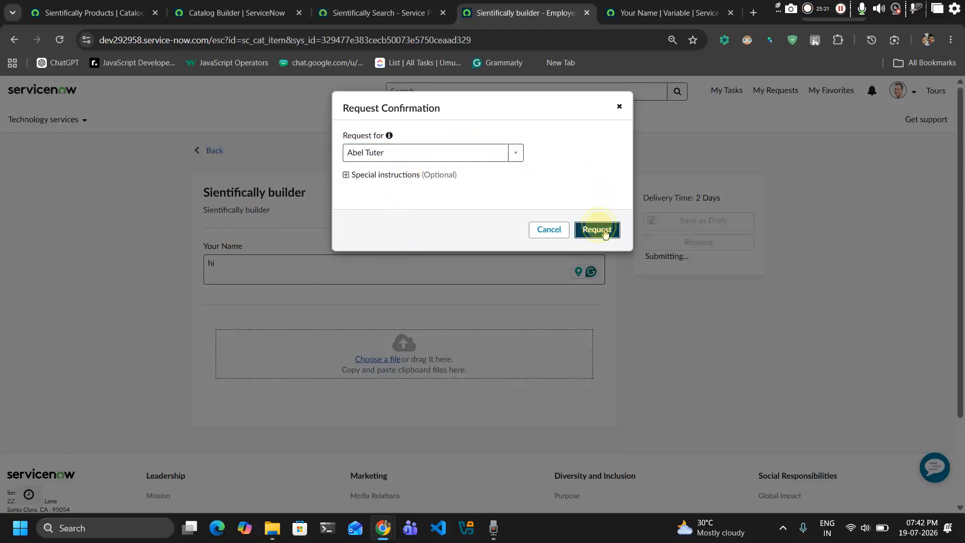
Request Sientifically Products in Service Portal with "test" as Your Name, choosing the third listed user as the recipient
click(359, 6)
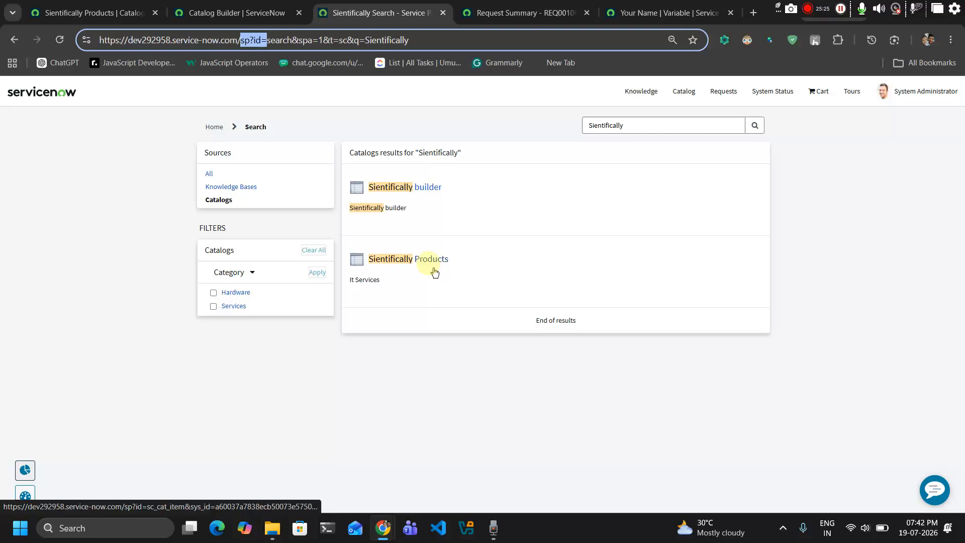
click(526, 5)
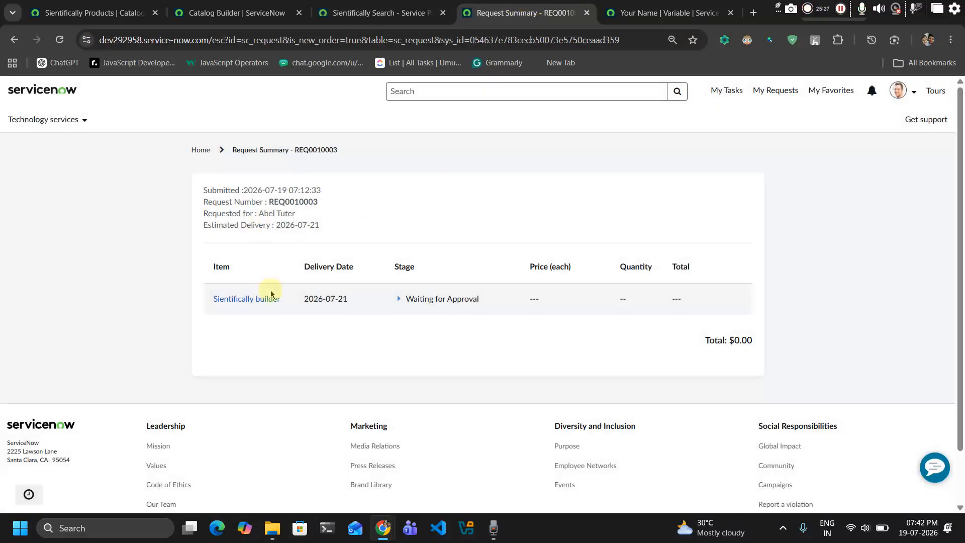
click(340, 5)
click(431, 273)
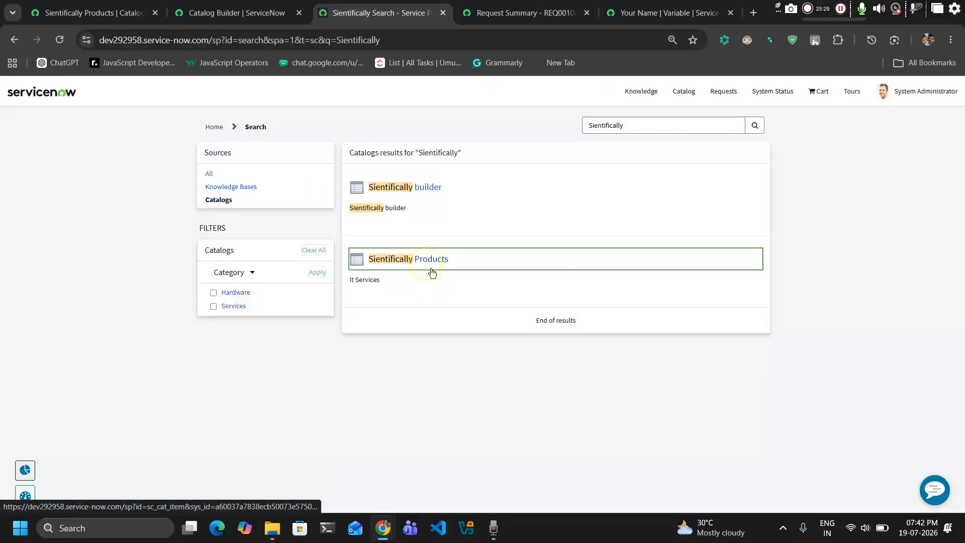
click(513, 240)
text(test)
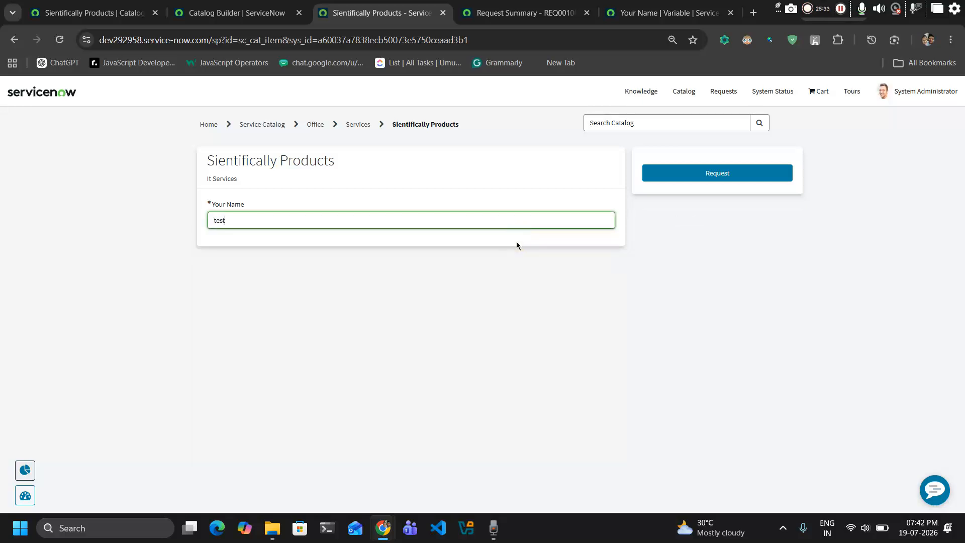
click(648, 177)
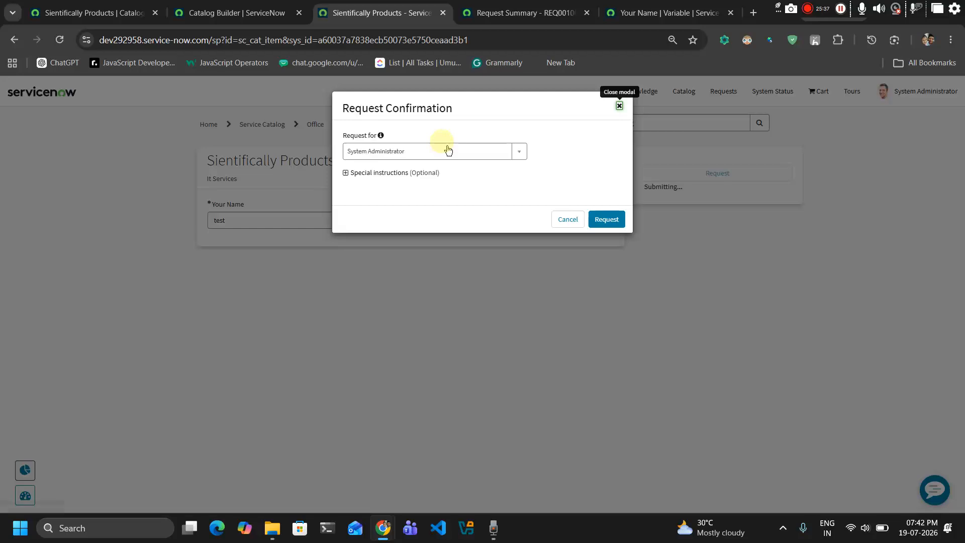
click(448, 150)
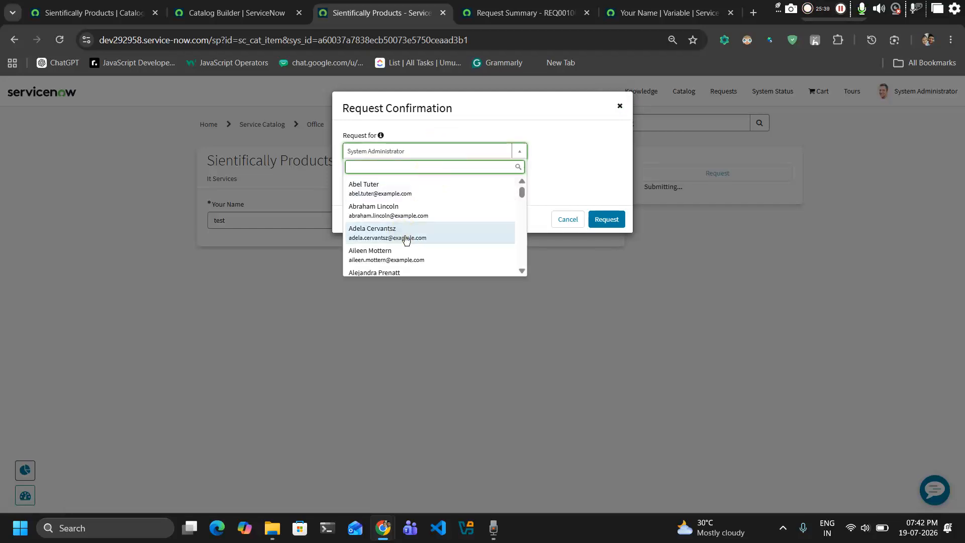
click(406, 239)
click(607, 219)
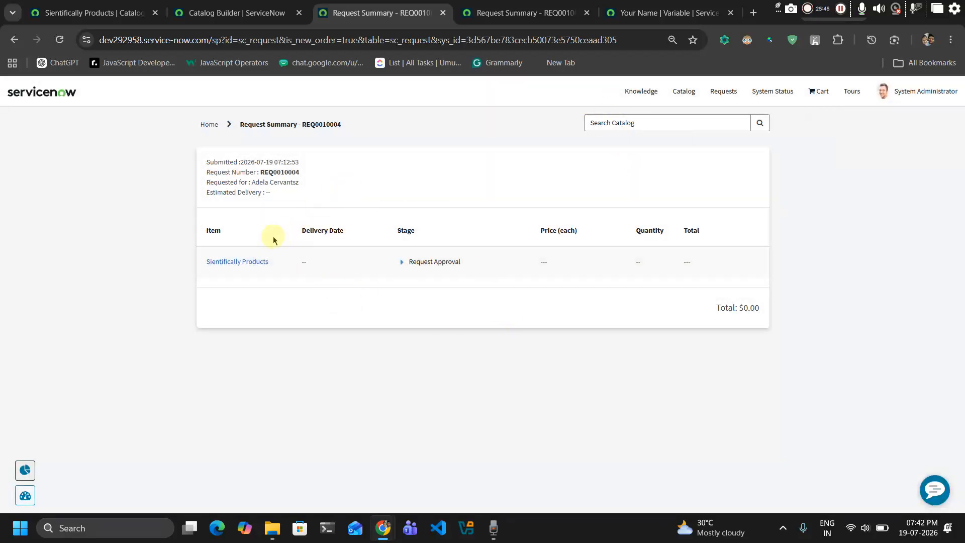
Open the requested items for Sientifically Products and Sientifically builder in their portals, and copy the builder's requested item number
click(251, 263)
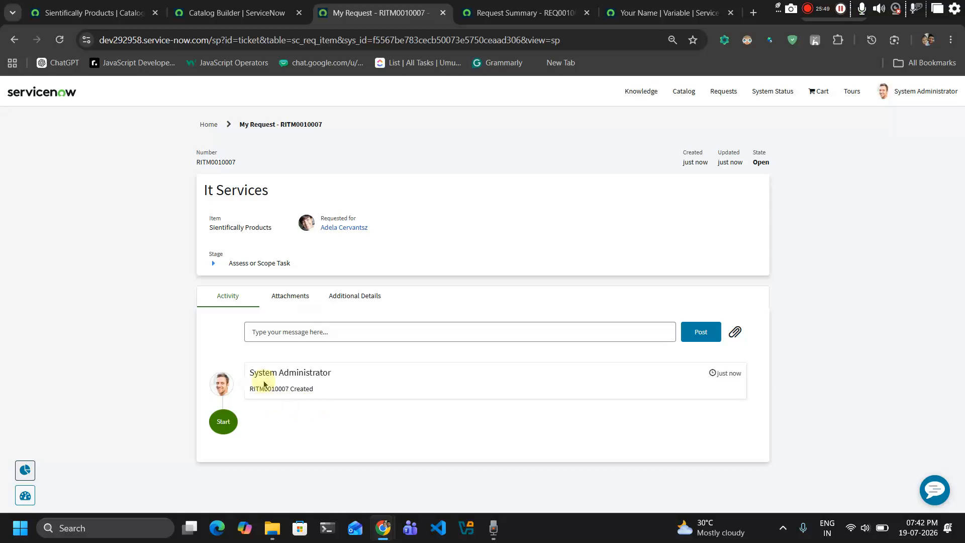
drag(264, 391, 221, 410)
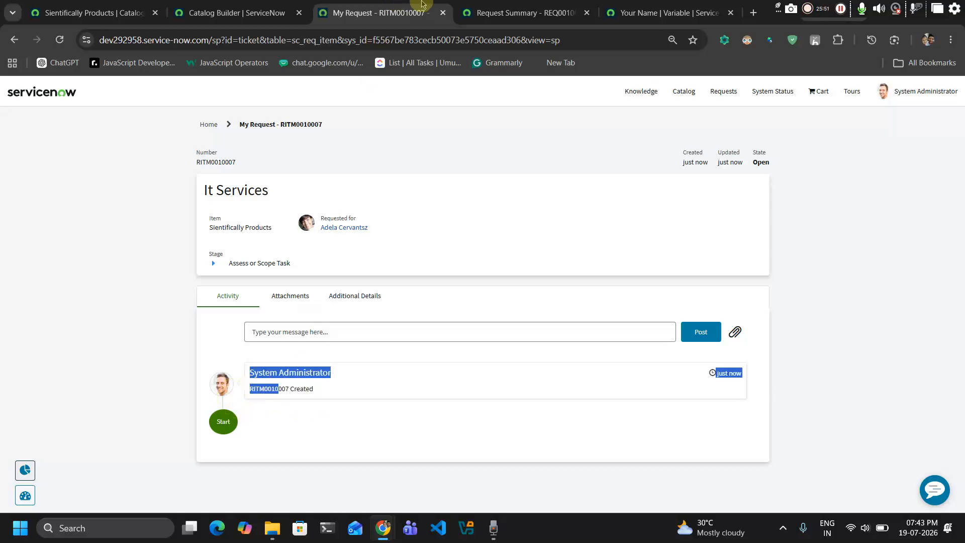
click(501, 4)
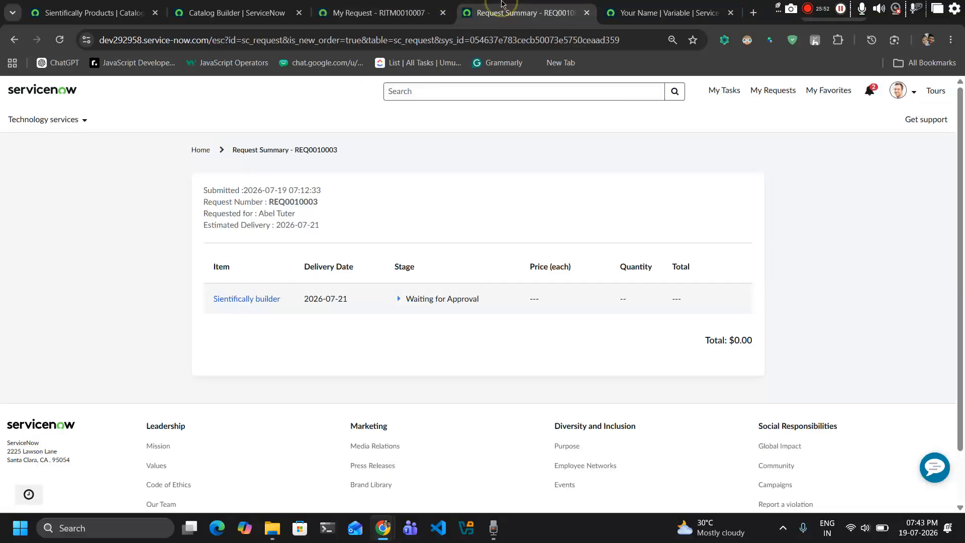
click(245, 299)
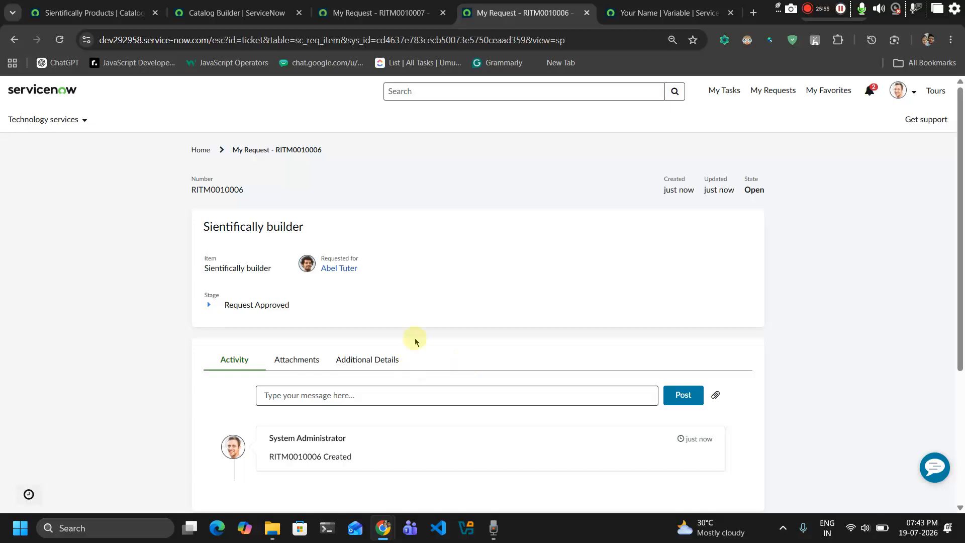
double_click(305, 455)
key(ctrl+c)
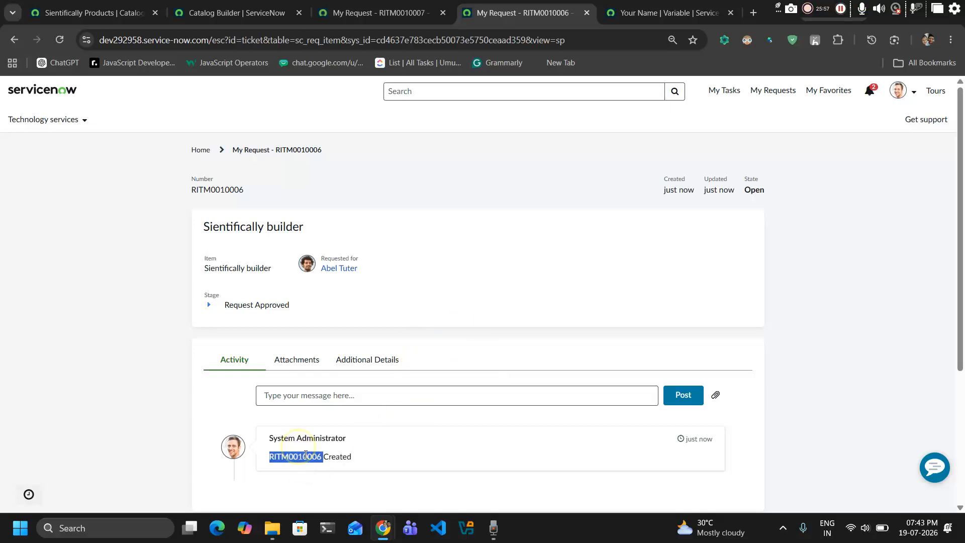
Search globally in the ServiceNow admin view for the copied requested item number
click(96, 13)
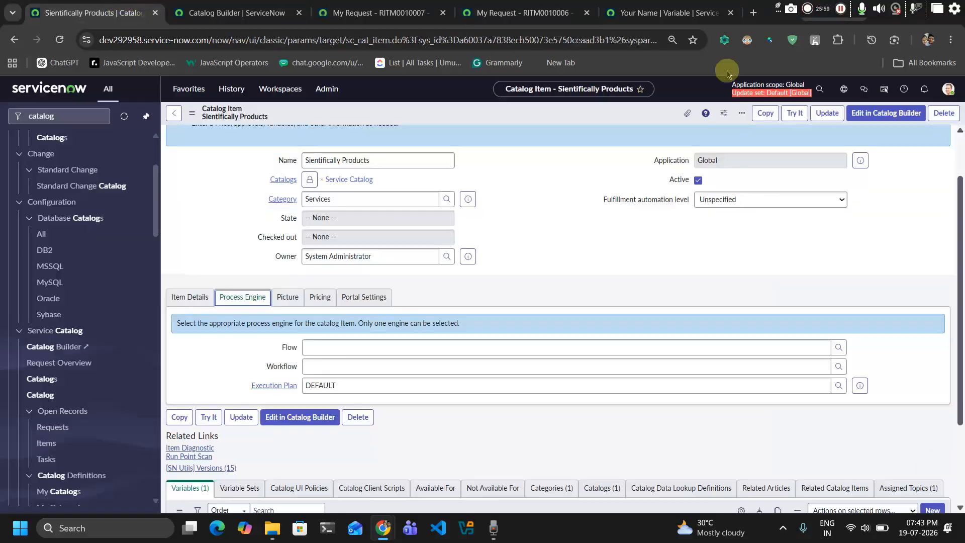
click(820, 89)
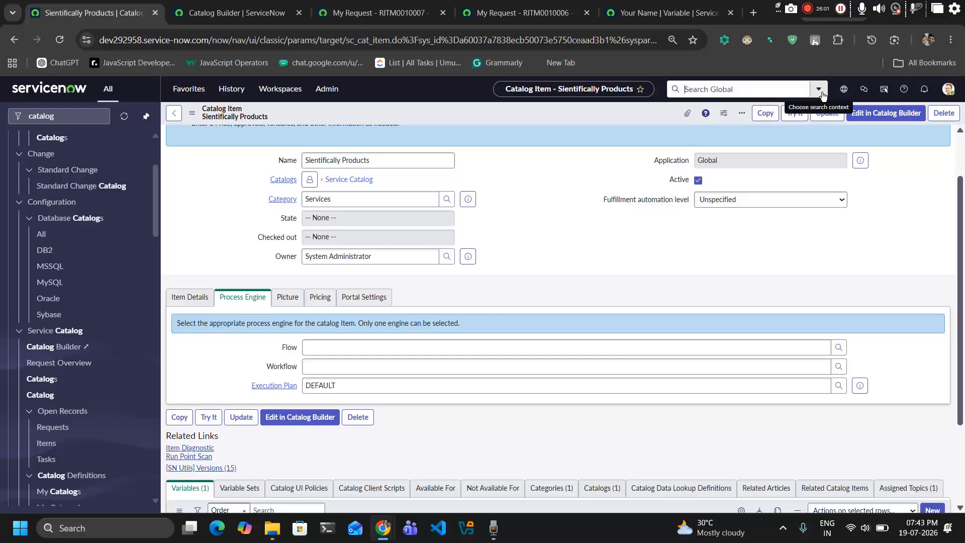
key(ctrl+v)
key(Return)
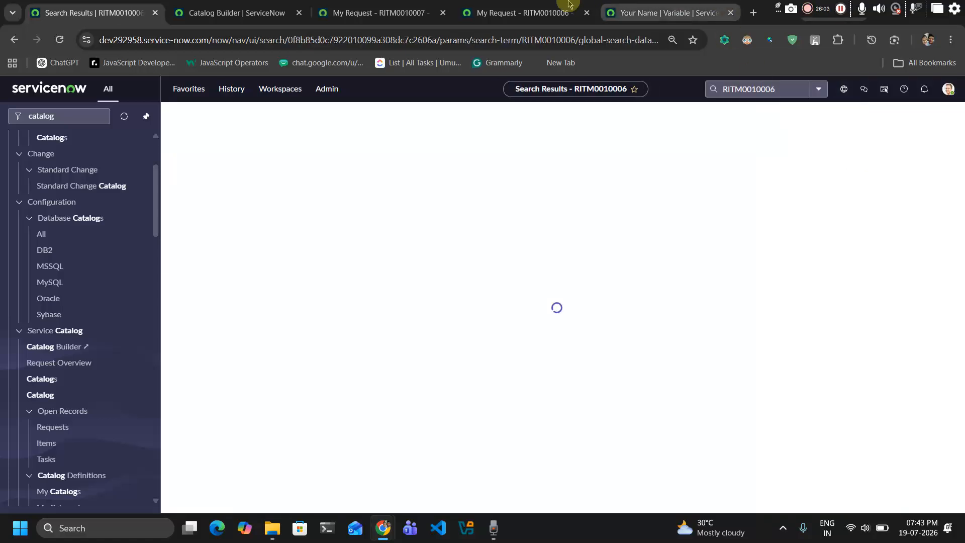
Open the Sientifically builder requested item from the search results and check its catalog tasks, approvers and group approvals
click(478, 9)
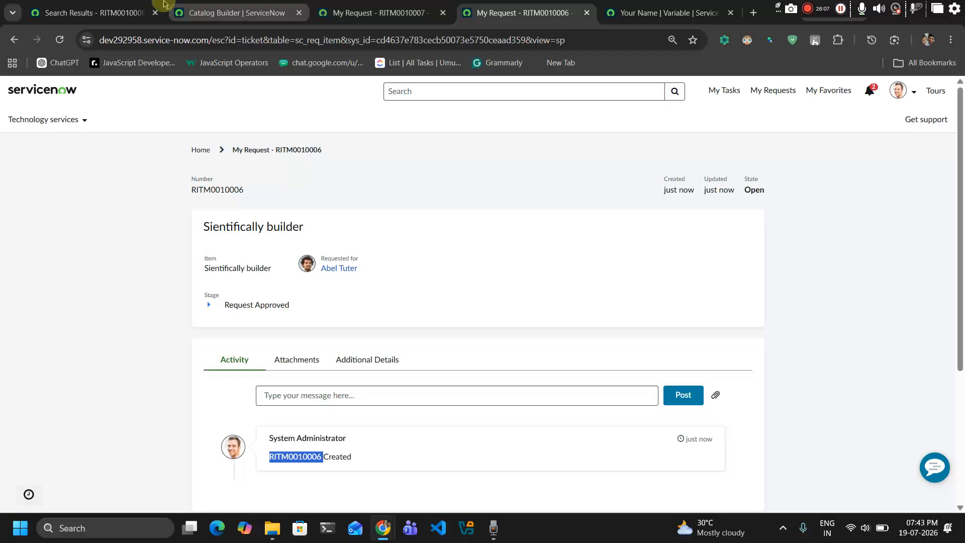
click(137, 6)
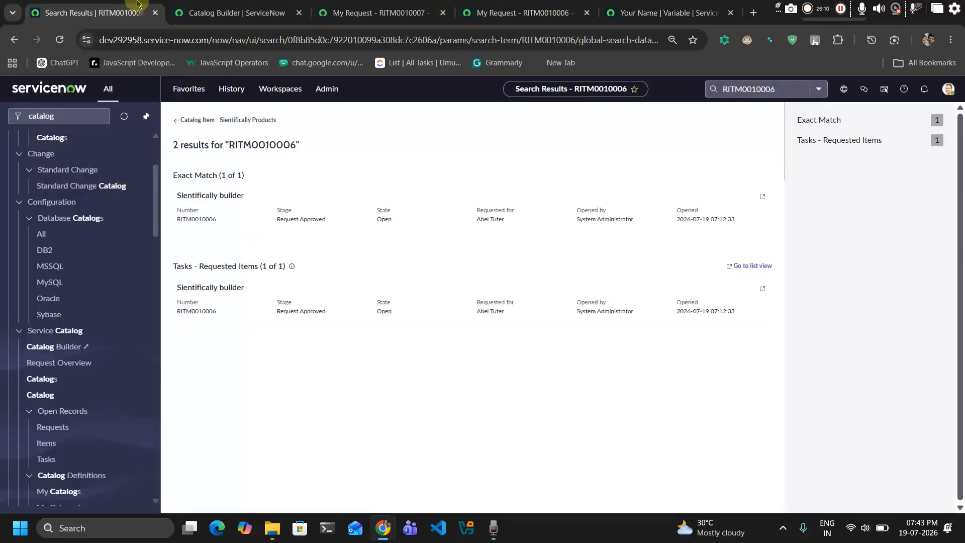
click(211, 204)
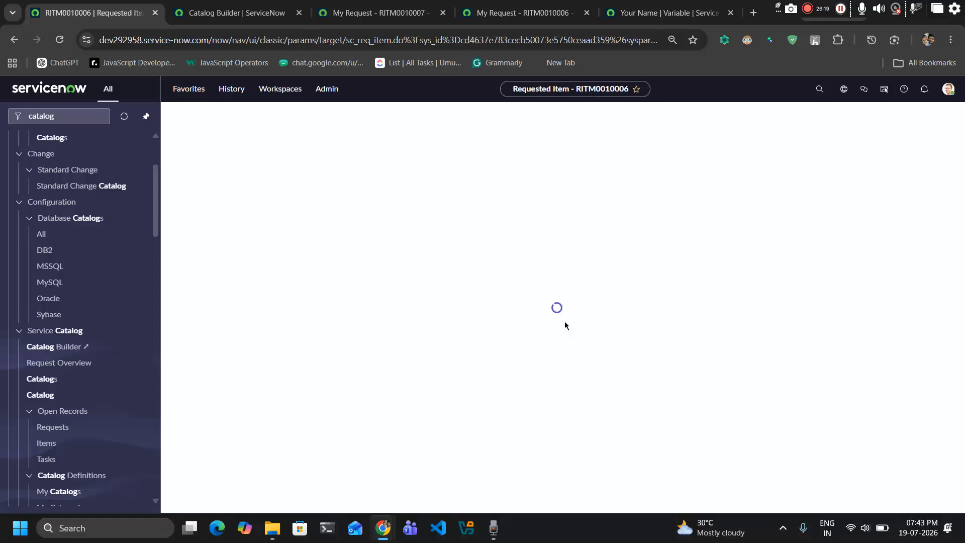
scroll(567, 323, down, 10)
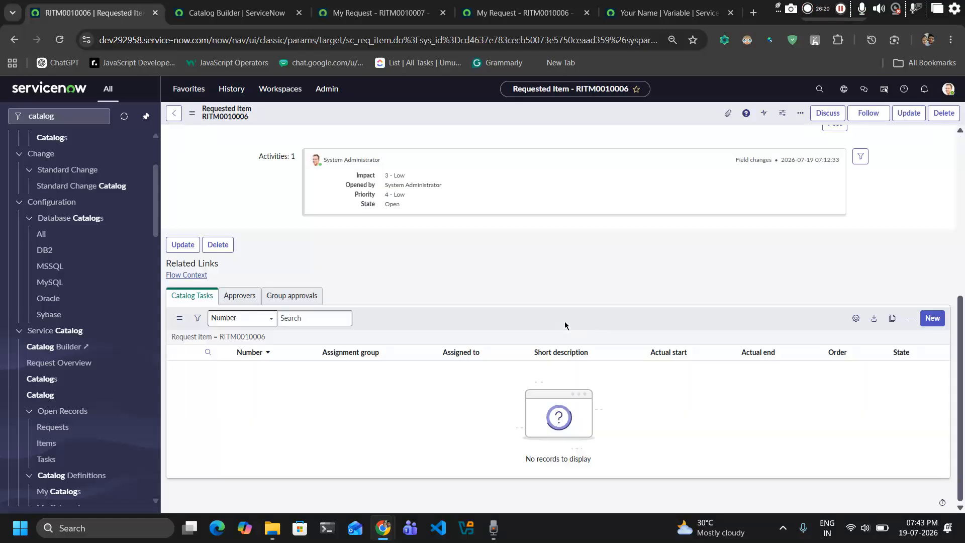
click(231, 299)
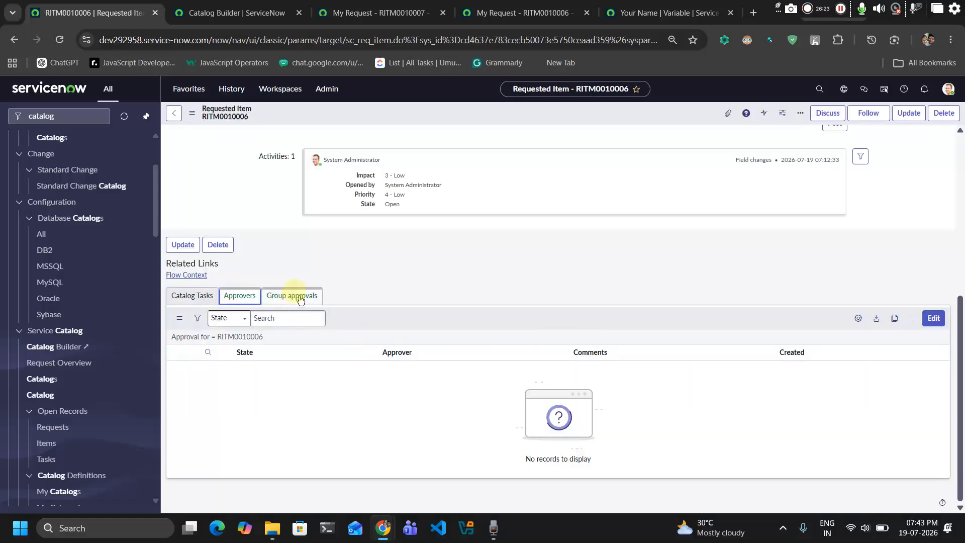
click(297, 297)
Review the requested item's main fields and its Variables section with the submitted Your Name answer
scroll(353, 272, up, 7)
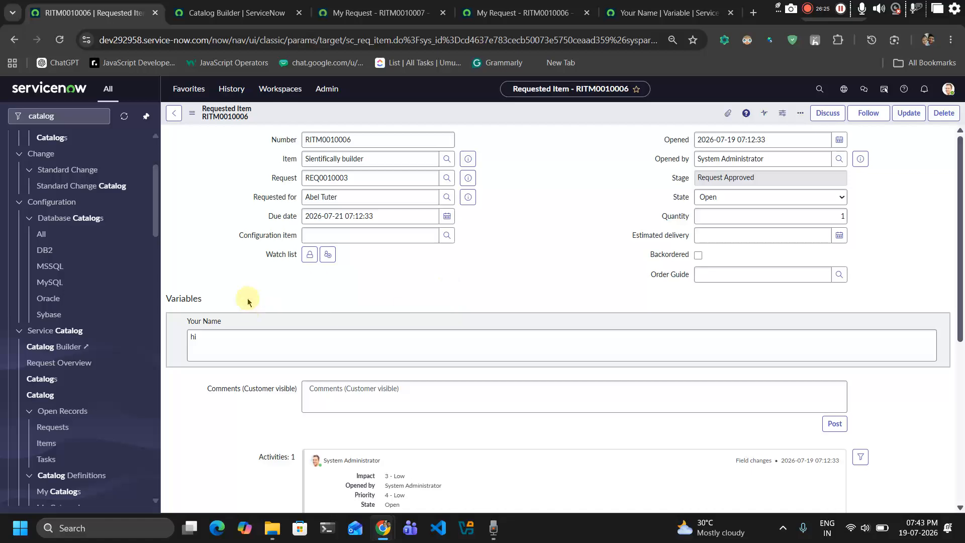
scroll(406, 334, down, 2)
scroll(406, 334, up, 2)
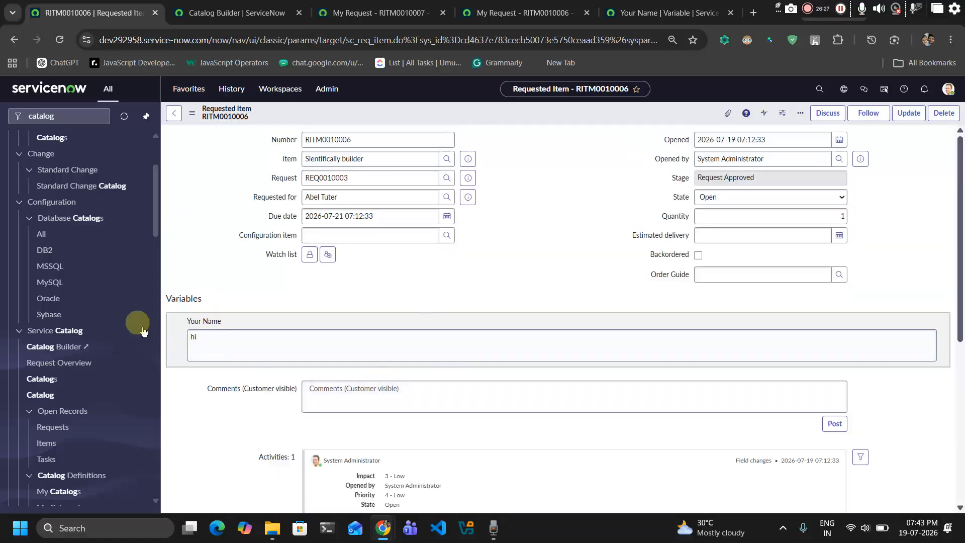
drag(167, 295, 210, 311)
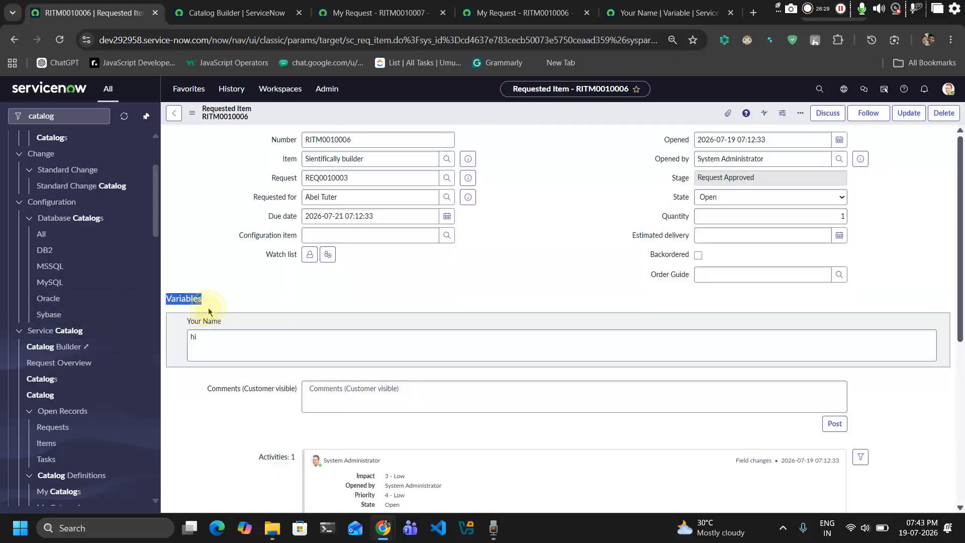
Go back in Service Portal from the requested item to the Sientifically Products request form
click(515, 5)
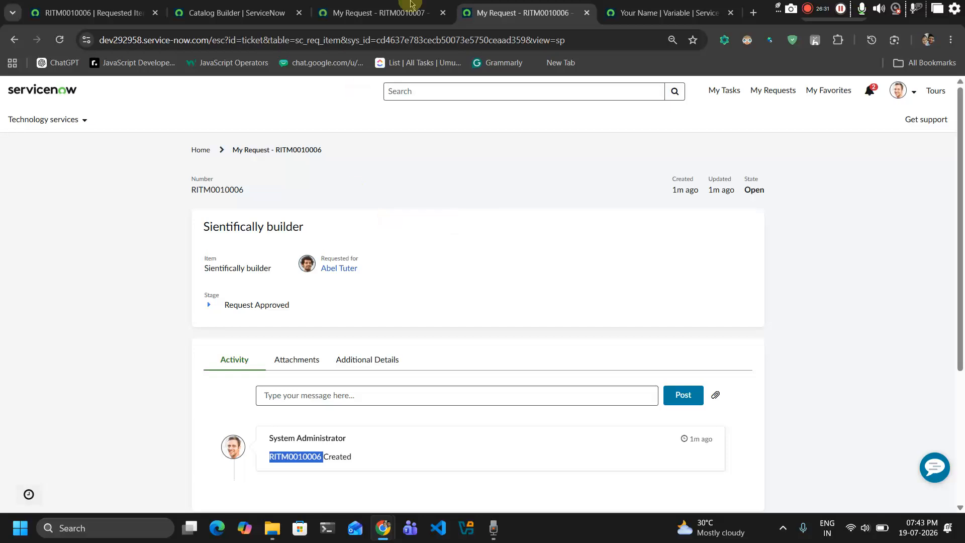
click(389, 12)
scroll(172, 218, left, 5)
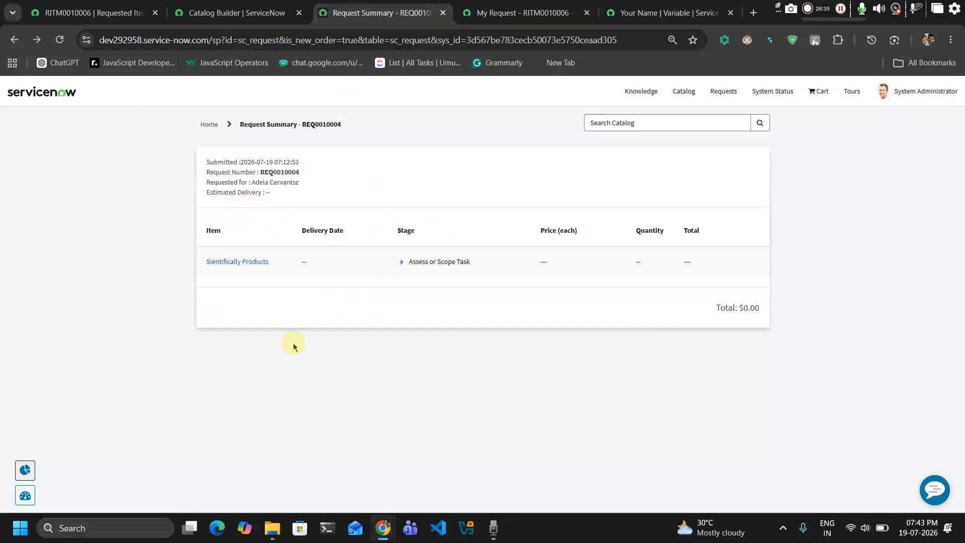
scroll(171, 259, left, 5)
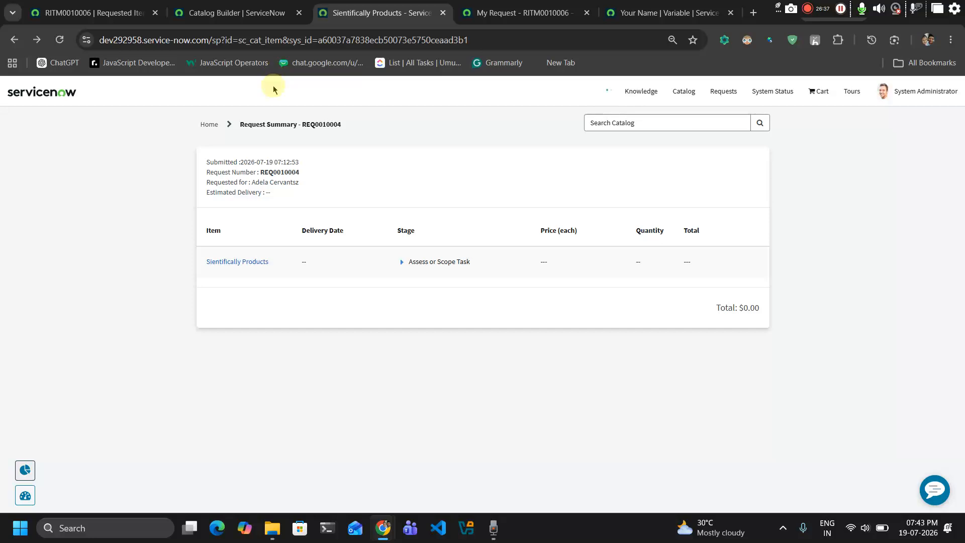
Re-examine the Sientifically builder requested item in the admin view, covering its variables, activities, group approvals and approvers
click(96, 12)
scroll(441, 316, down, 2)
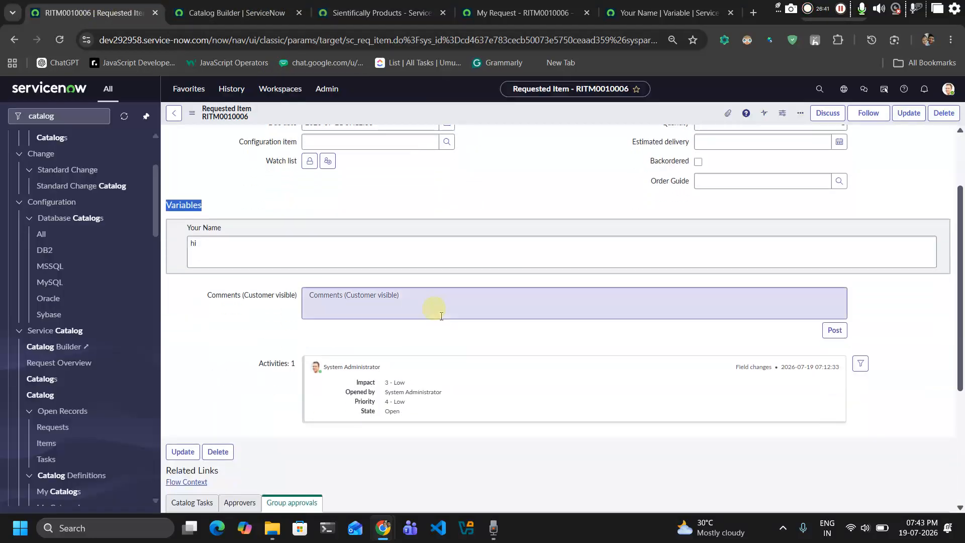
scroll(437, 372, up, 1)
scroll(443, 383, up, 1)
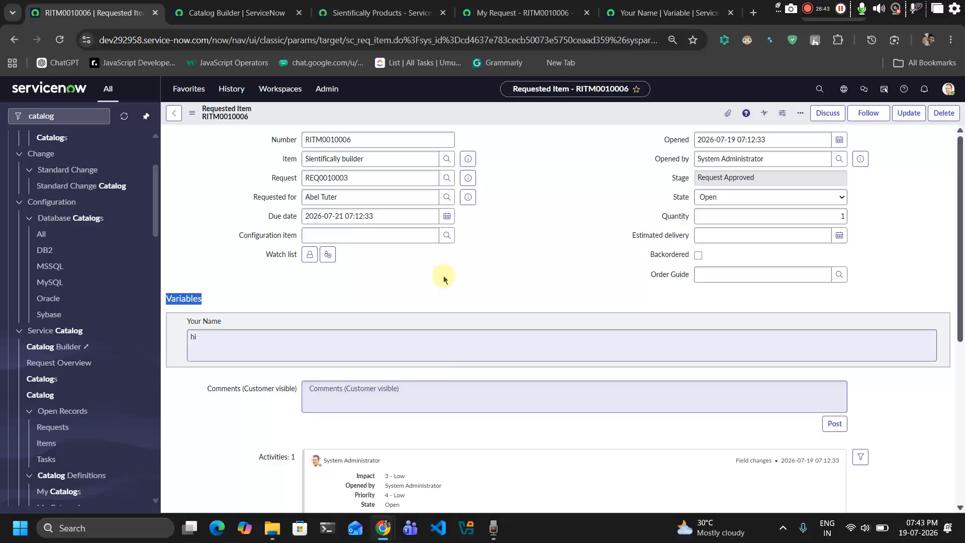
scroll(293, 338, down, 1)
scroll(299, 344, down, 5)
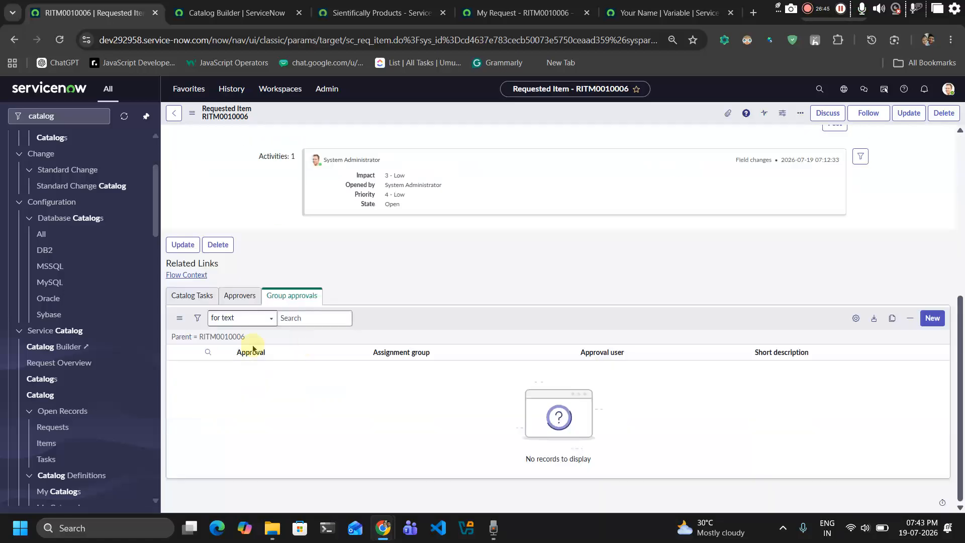
click(221, 300)
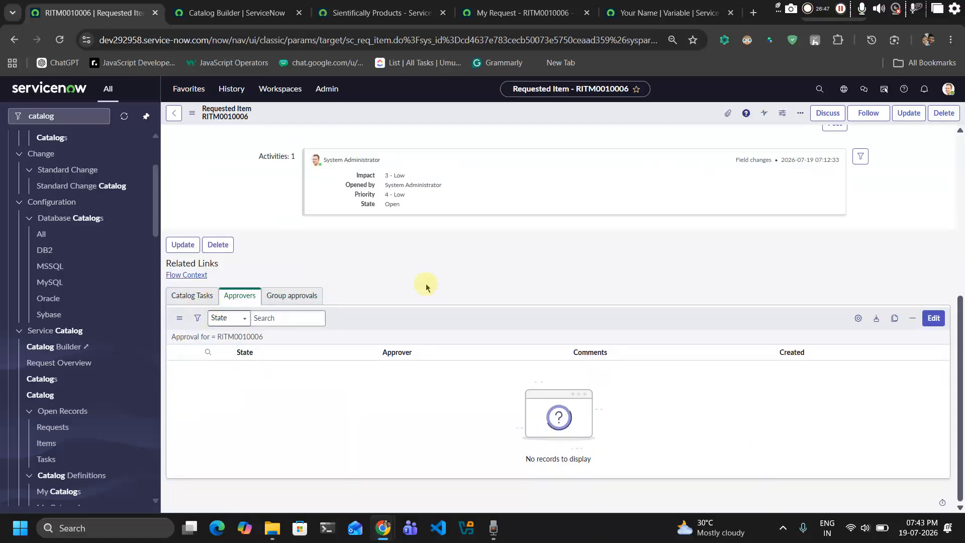
scroll(439, 287, up, 5)
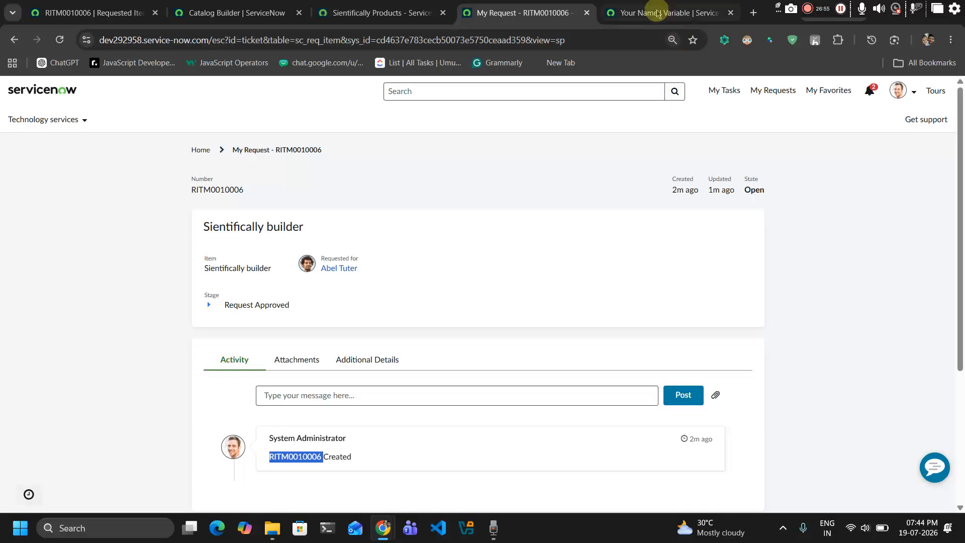
Go back to the Sientifically builder form in Employee Center, view the Sientifically Products form in Service Portal, and return to the admin requested item
scroll(419, 270, left, 5)
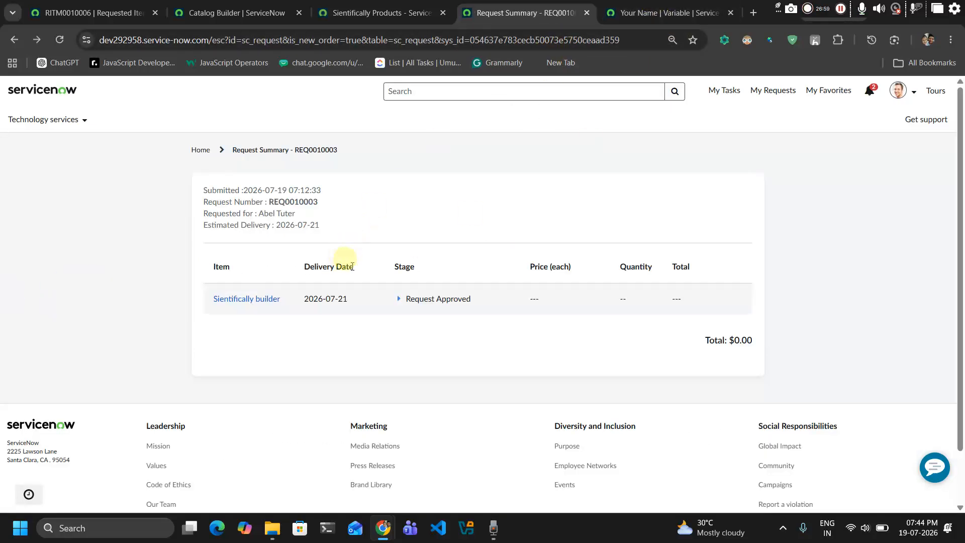
scroll(432, 200, left, 5)
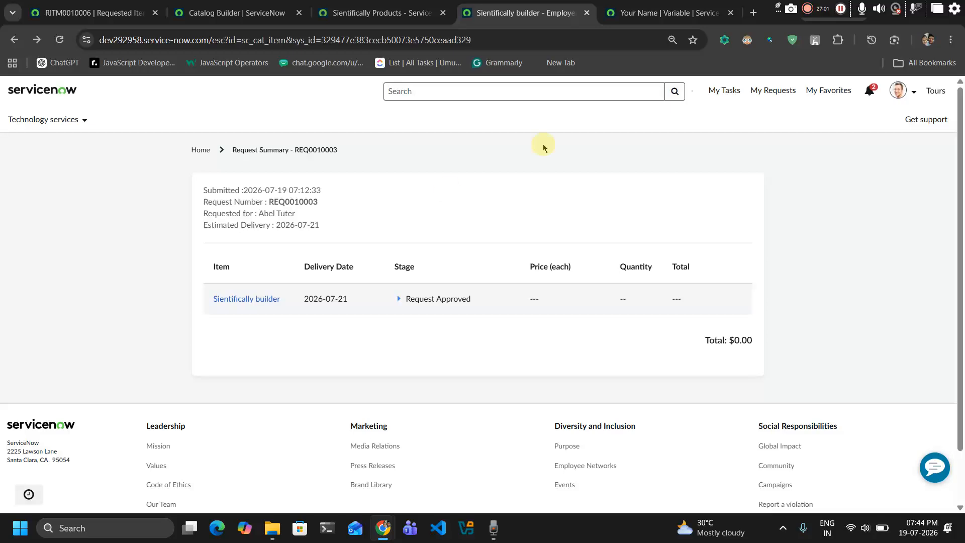
click(634, 11)
click(543, 2)
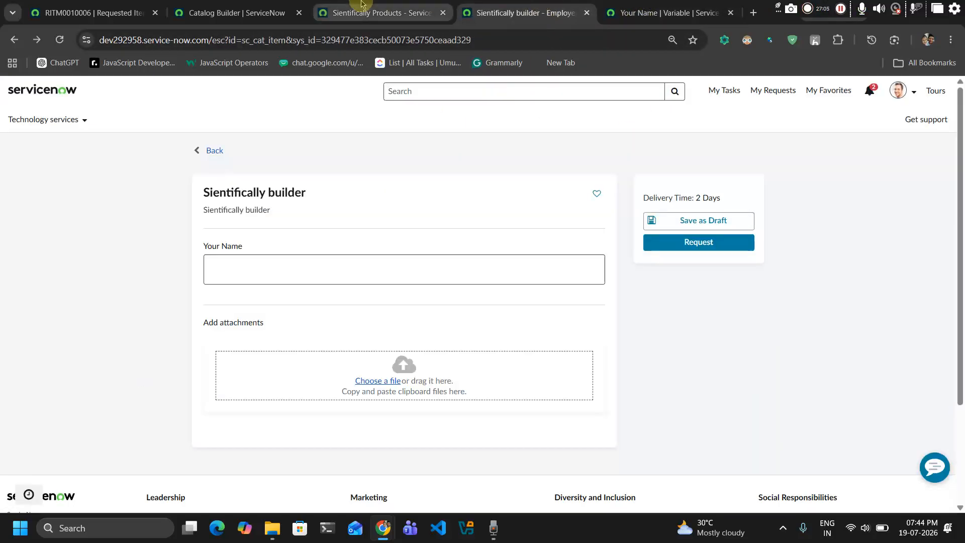
click(402, 10)
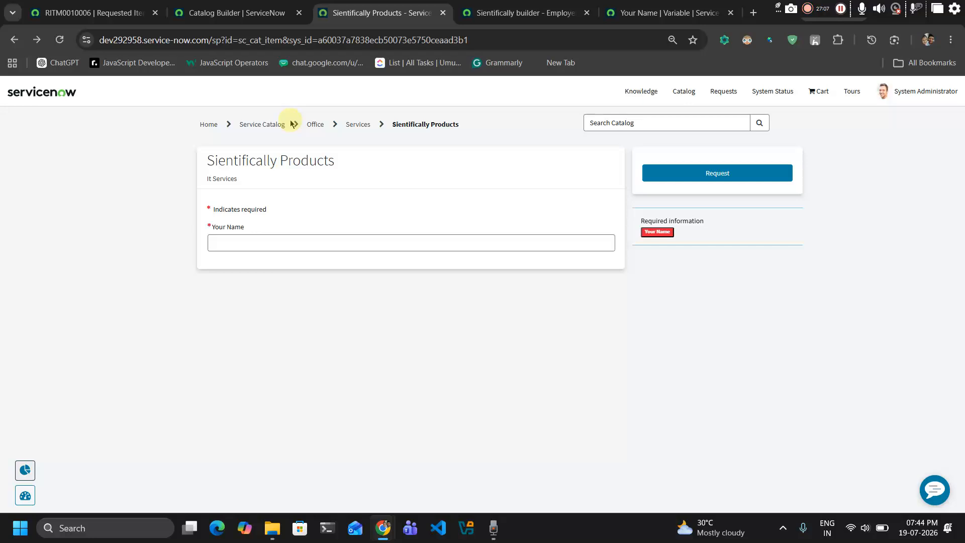
click(146, 5)
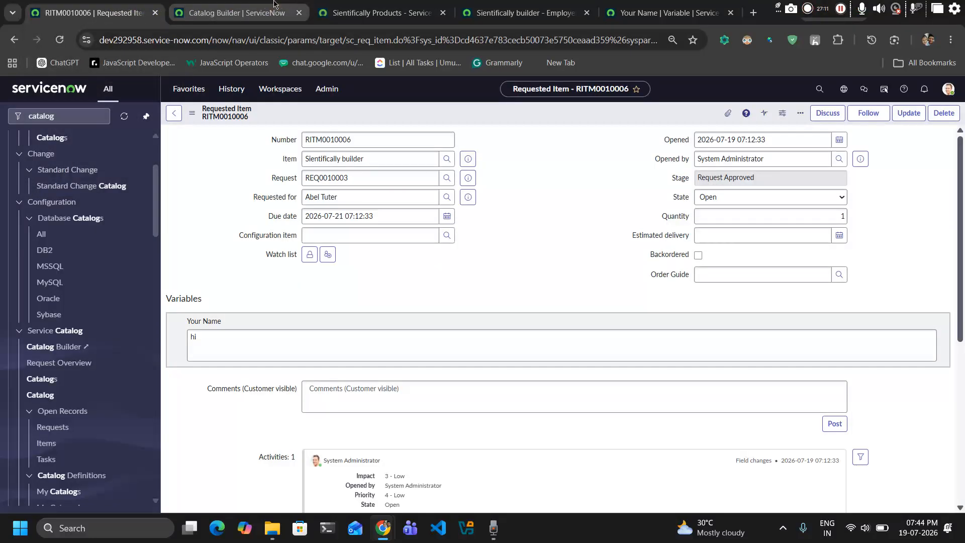